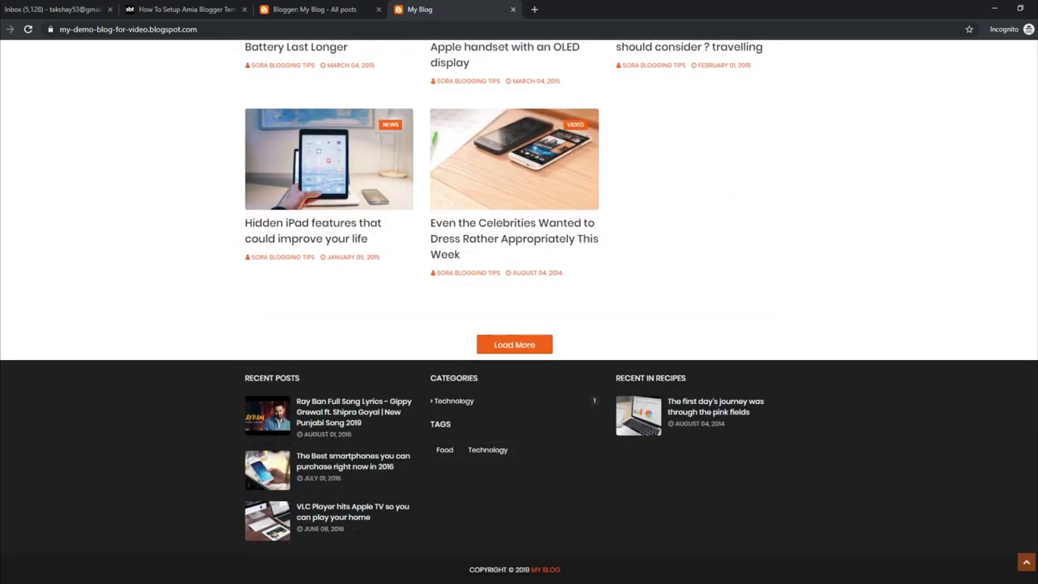
Look over the demo blog's home page and open the Amia Blogger template setup guide.
{"action": "scroll", "coordinate": [520, 310], "scroll_direction": "up", "scroll_amount": 3}
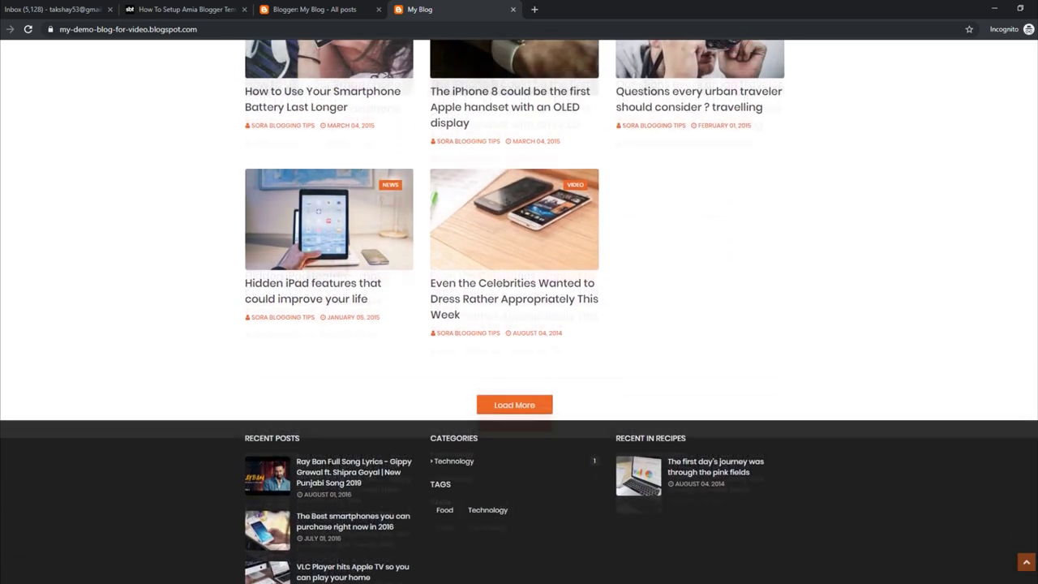
{"action": "scroll", "coordinate": [519, 310], "scroll_direction": "up", "scroll_amount": 5}
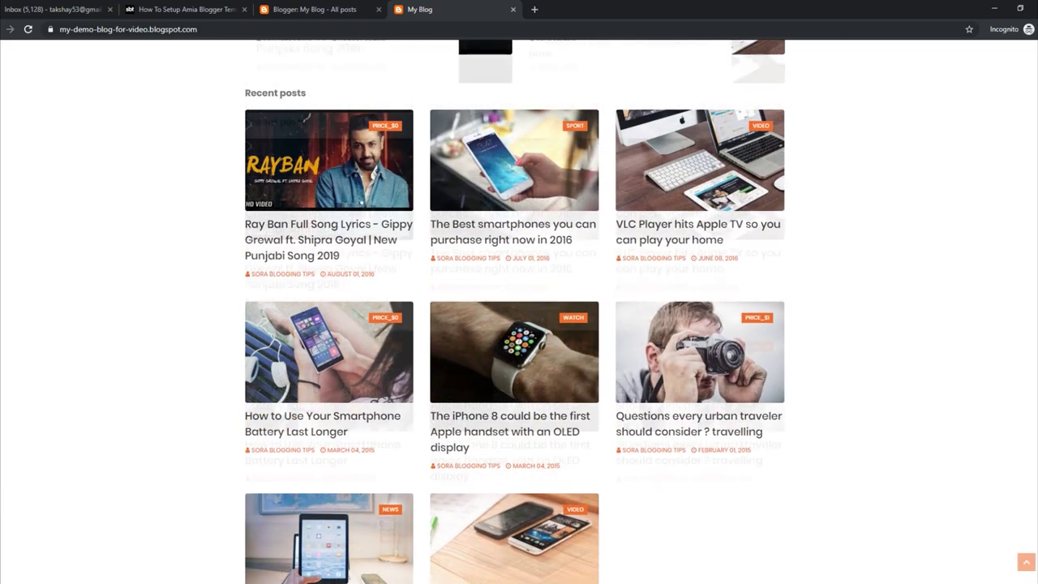
{"action": "scroll", "coordinate": [519, 310], "scroll_direction": "up", "scroll_amount": 3}
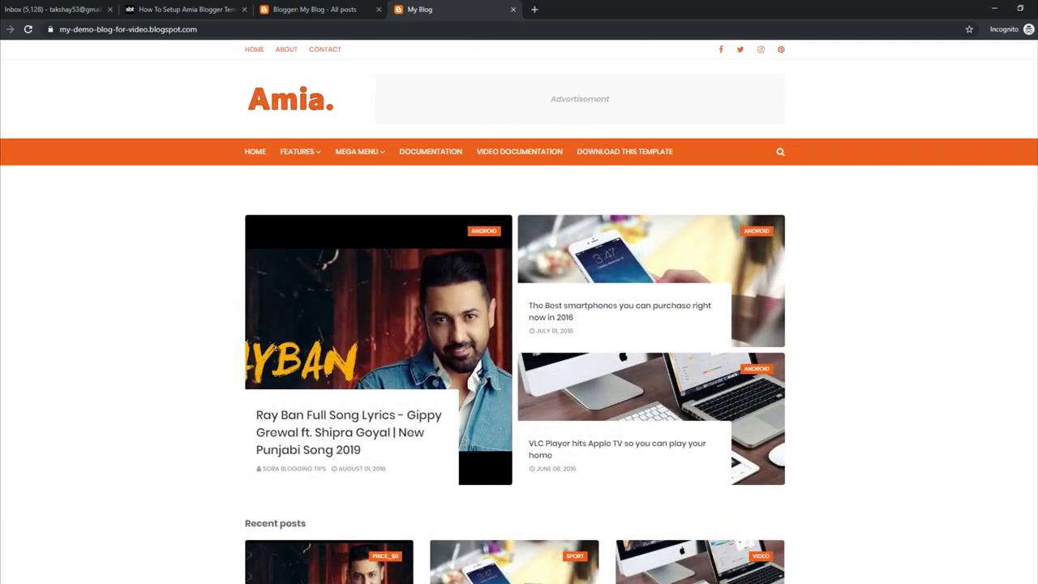
{"action": "left_click", "coordinate": [312, 9]}
{"action": "left_click", "coordinate": [186, 9]}
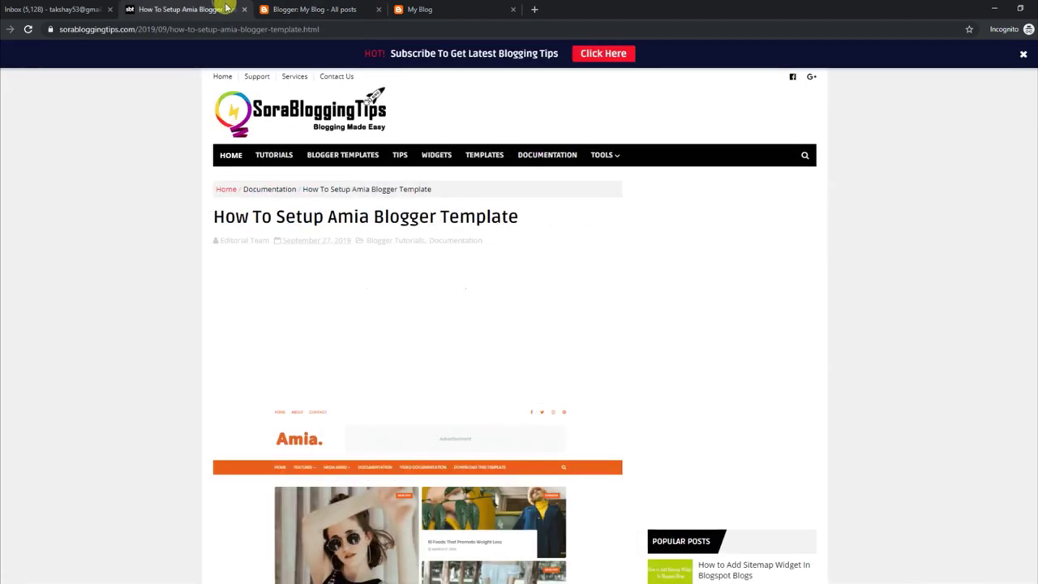
{"action": "left_click_drag", "start_coordinate": [213, 214], "coordinate": [569, 238]}
{"action": "left_click", "coordinate": [589, 241]}
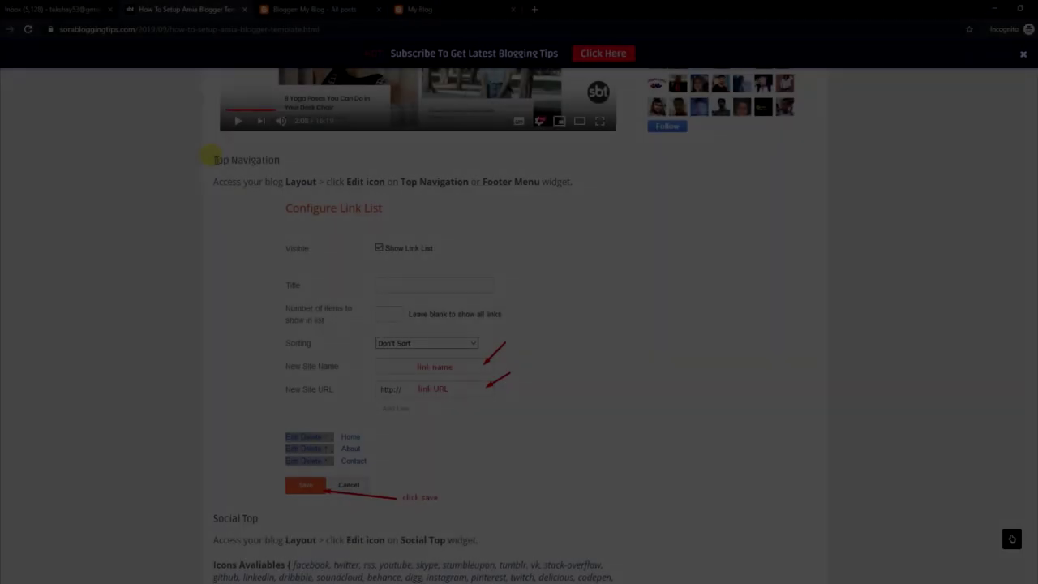
Read the guide's Top Navigation instructions and compare them with the top links on the demo blog.
{"action": "left_click_drag", "start_coordinate": [213, 160], "coordinate": [257, 160]}
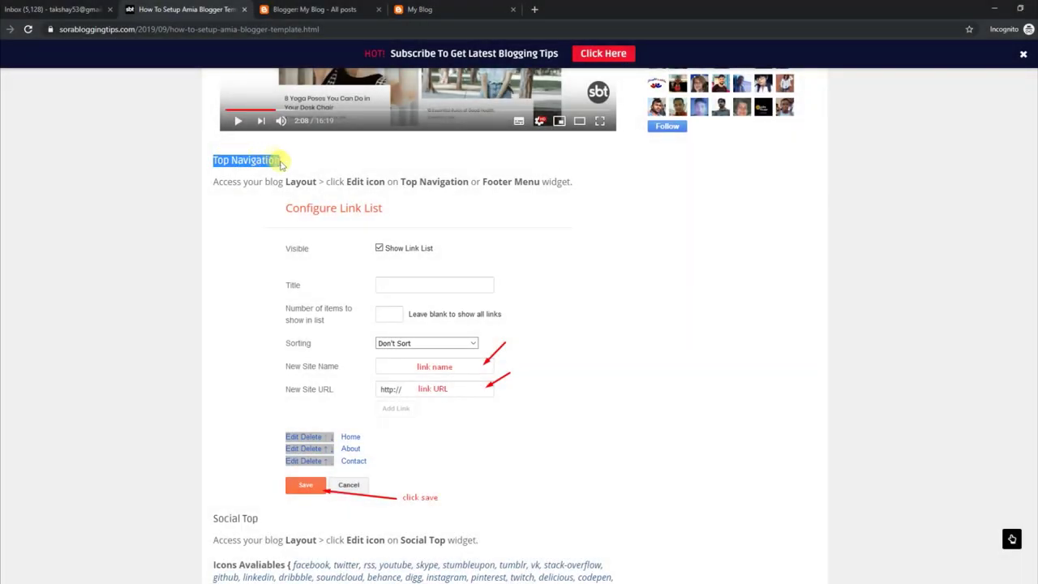
{"action": "left_click", "coordinate": [224, 195]}
{"action": "left_click_drag", "start_coordinate": [213, 181], "coordinate": [579, 183]}
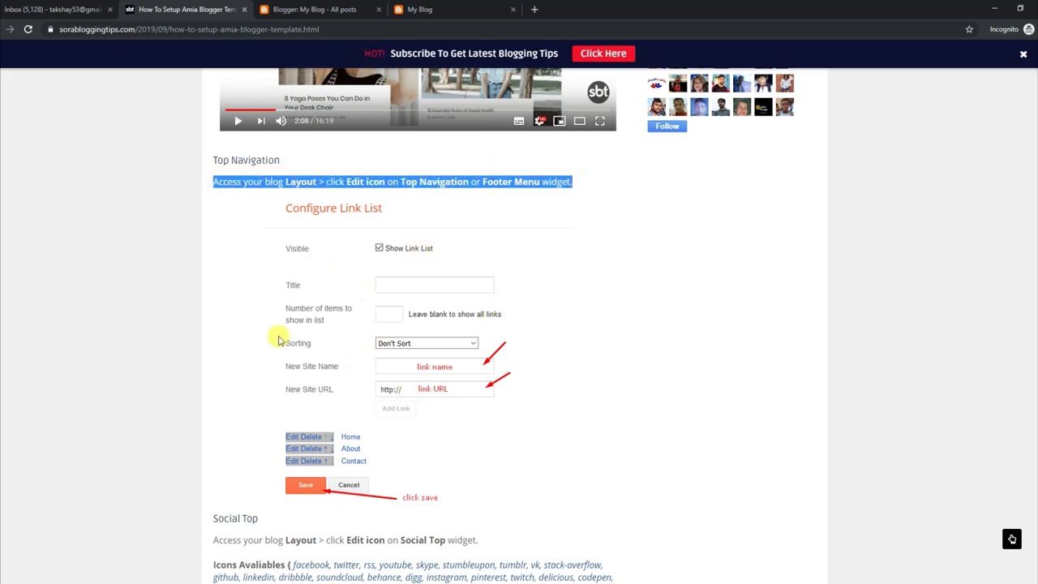
{"action": "left_click", "coordinate": [409, 9]}
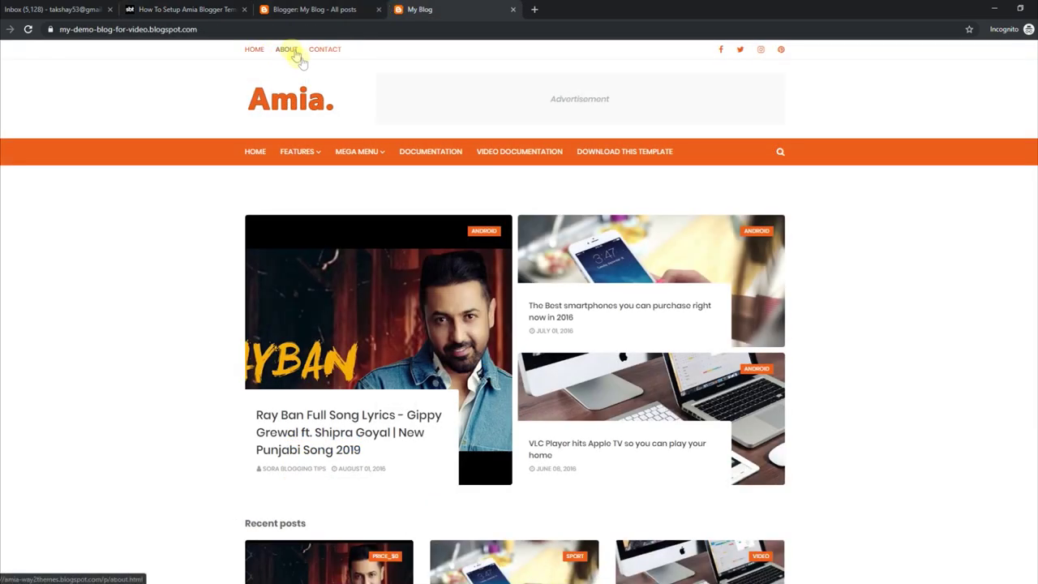
Delete the Home link from the Top Navigation link list in the blog's layout, save it and check the refreshed blog.
{"action": "left_click", "coordinate": [328, 10]}
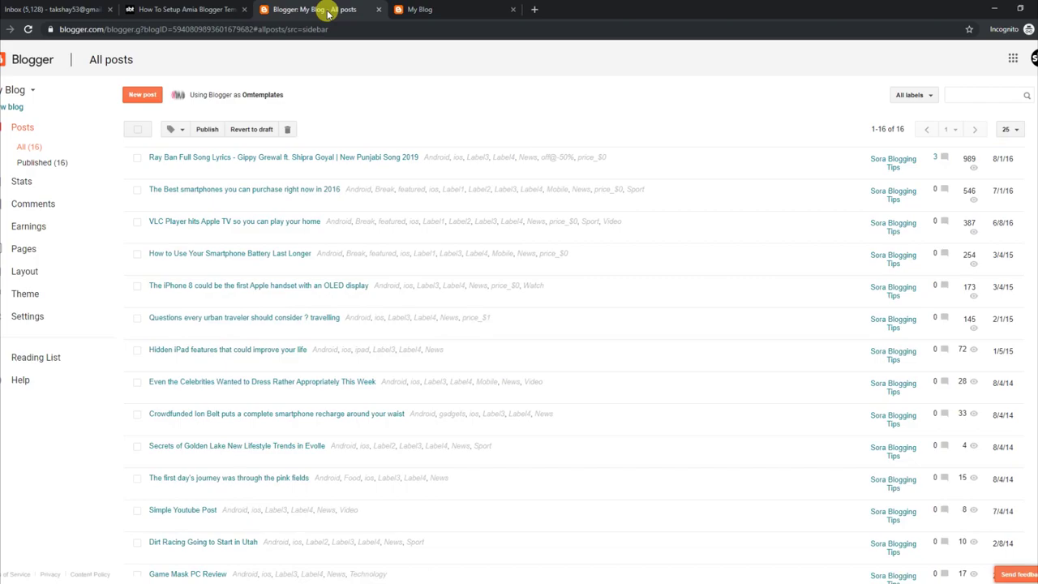
{"action": "left_click", "coordinate": [24, 271]}
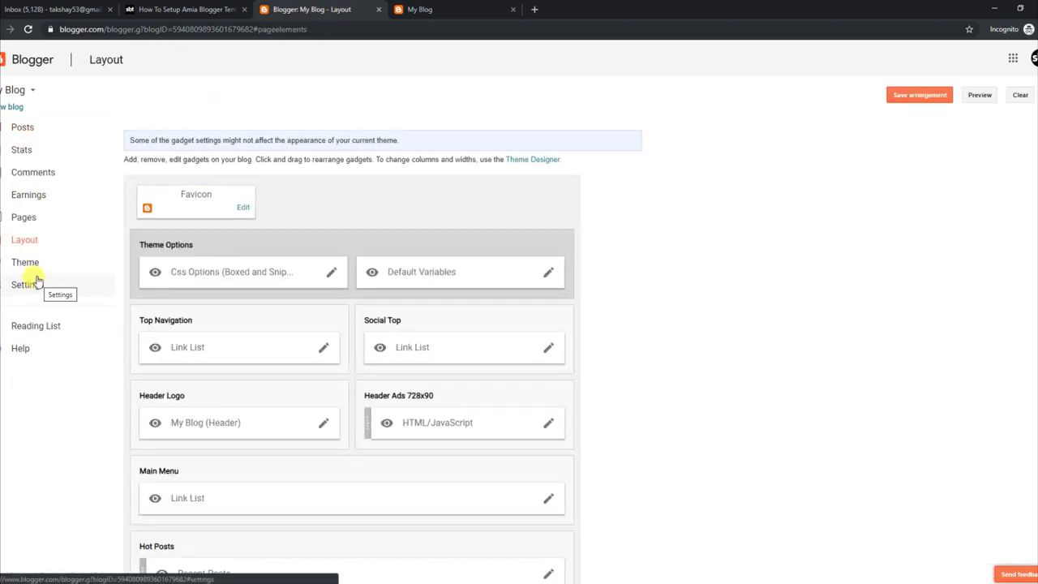
{"action": "left_click", "coordinate": [324, 350]}
{"action": "scroll", "coordinate": [344, 290], "scroll_direction": "down", "scroll_amount": 1}
{"action": "left_click", "coordinate": [77, 306]}
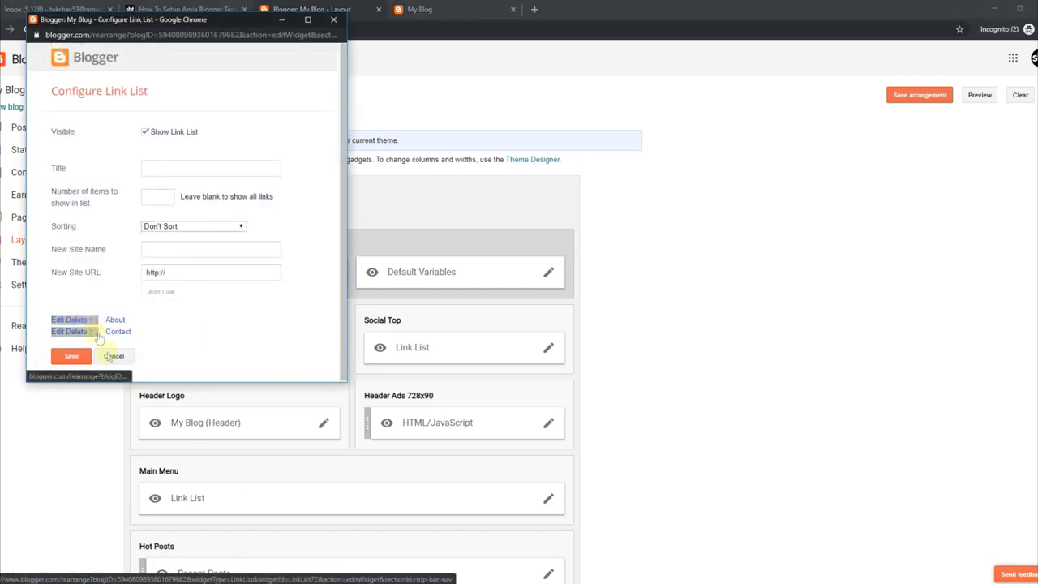
{"action": "left_click", "coordinate": [72, 355]}
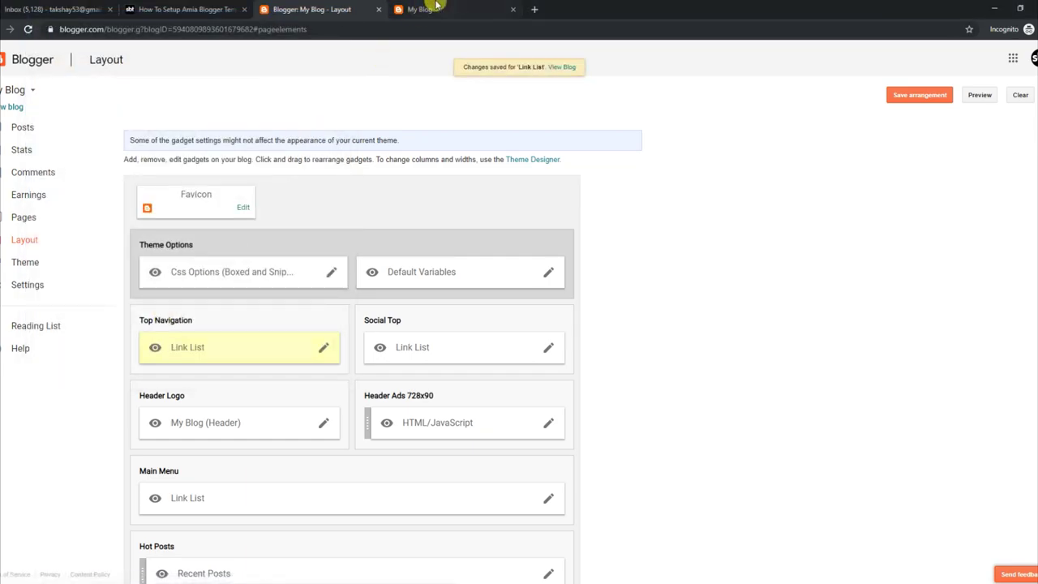
{"action": "left_click", "coordinate": [429, 10]}
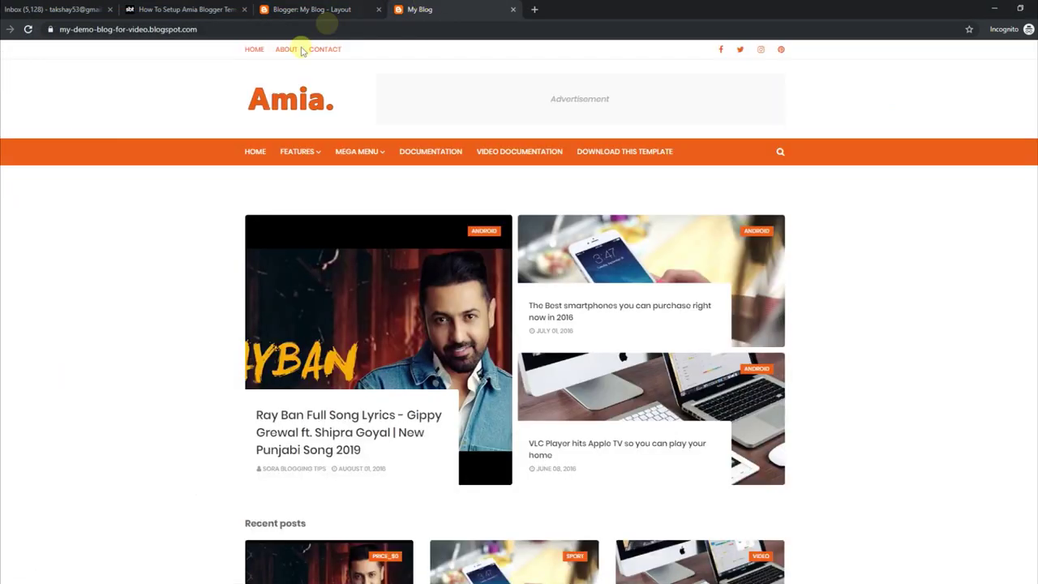
{"action": "left_click", "coordinate": [28, 29]}
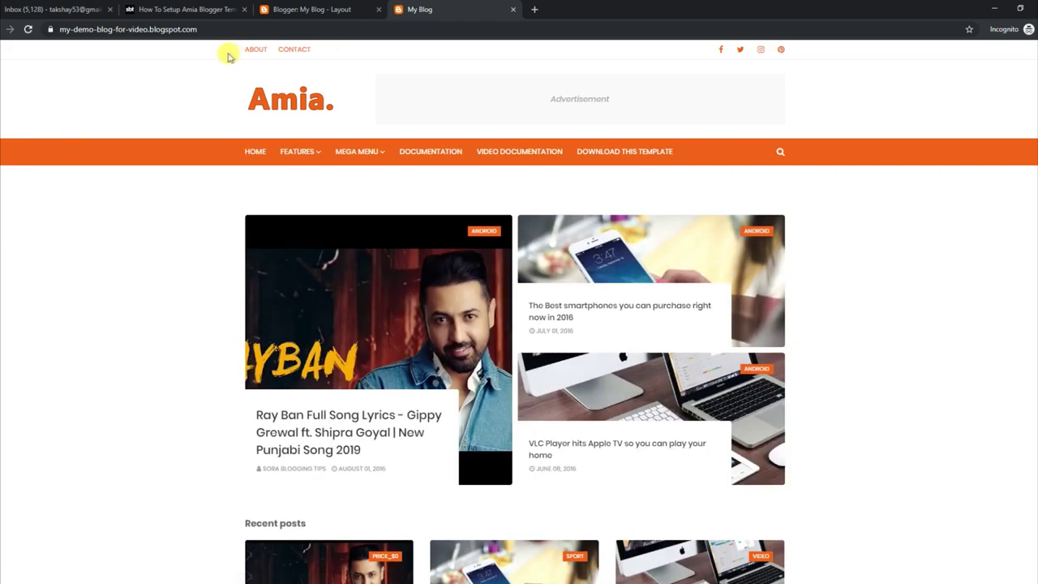
Add a link named Home to the Top Navigation link list, save it and refresh the blog.
{"action": "left_click", "coordinate": [290, 10]}
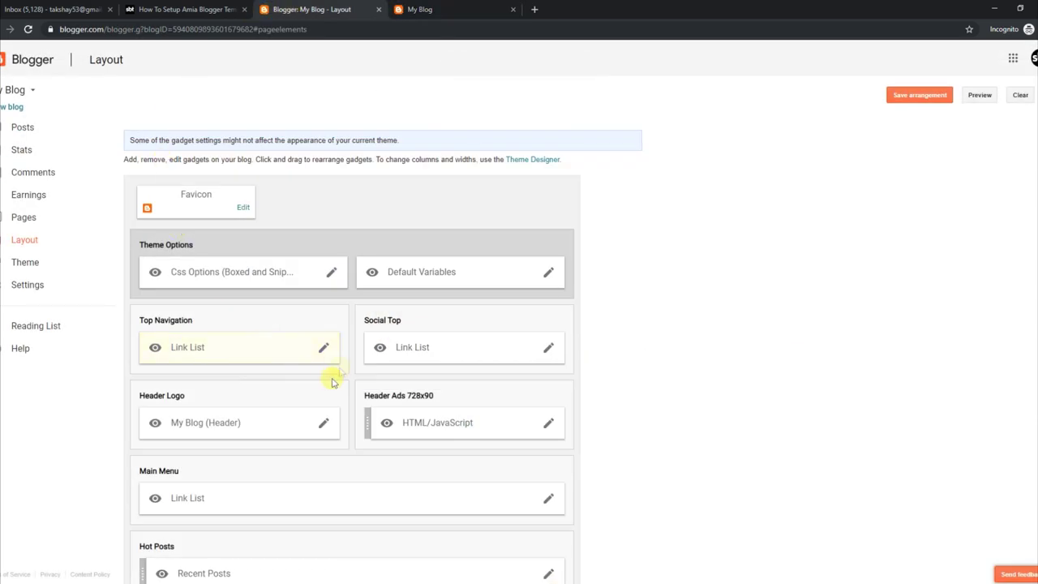
{"action": "left_click", "coordinate": [324, 348]}
{"action": "left_click", "coordinate": [198, 249]}
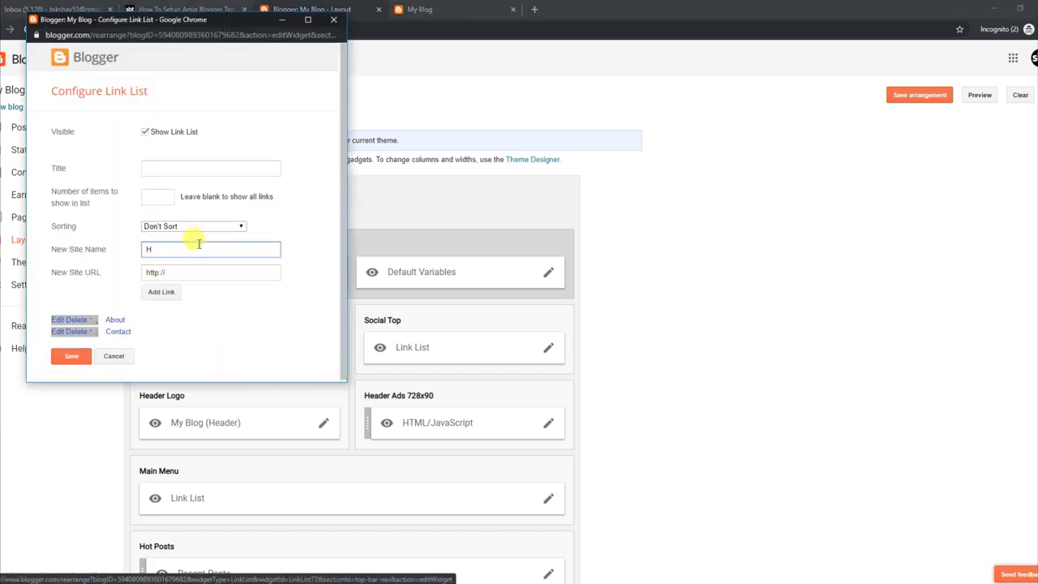
{"action": "left_click", "coordinate": [167, 292]}
{"action": "left_click", "coordinate": [73, 368]}
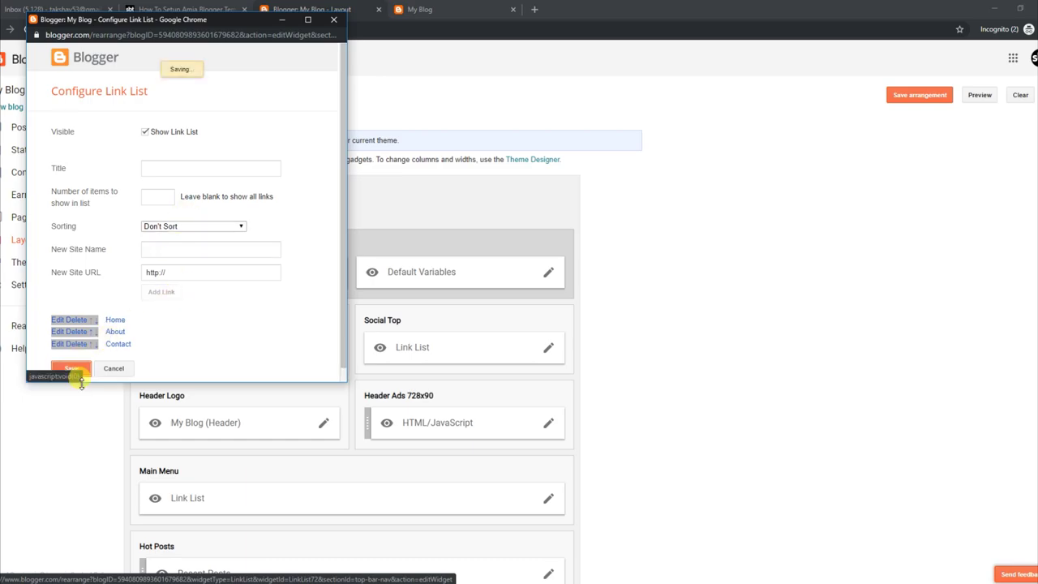
{"action": "left_click", "coordinate": [419, 8]}
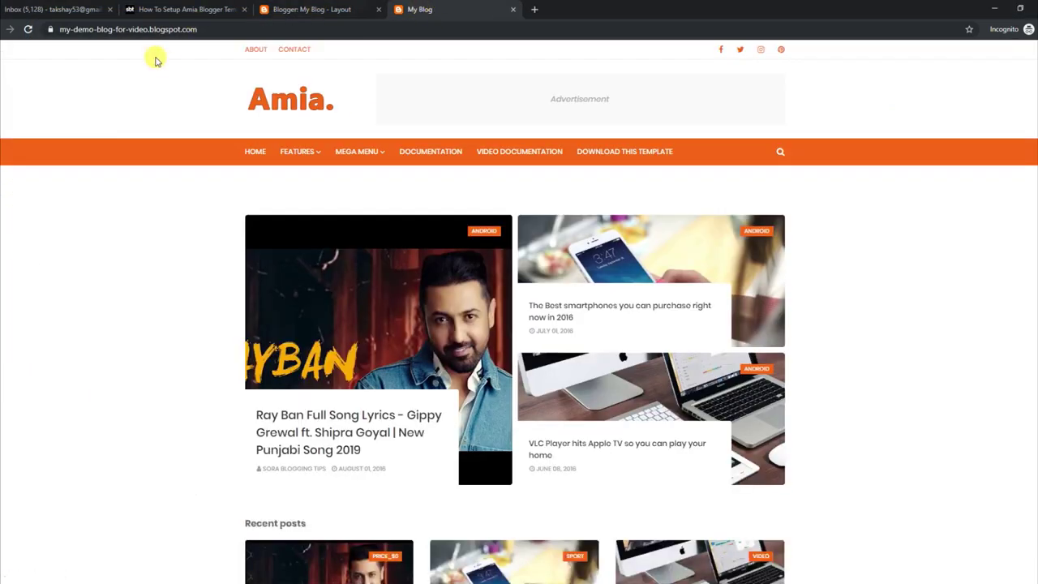
{"action": "left_click", "coordinate": [27, 31]}
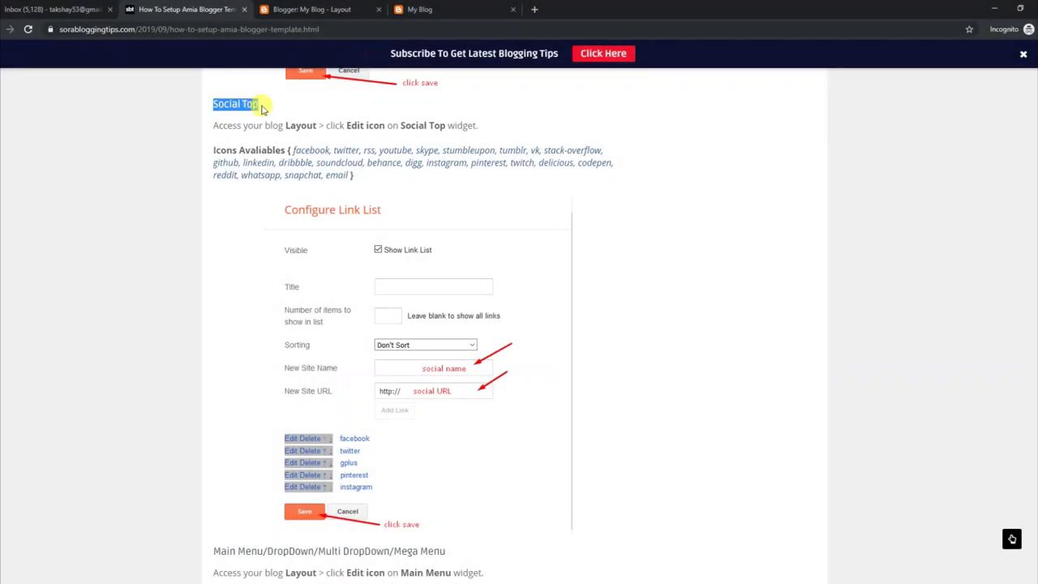
Read the guide's Social Top instructions and available icon names, and locate the social icons on the demo blog.
{"action": "left_click", "coordinate": [221, 129]}
{"action": "left_click_drag", "start_coordinate": [215, 126], "coordinate": [476, 126]}
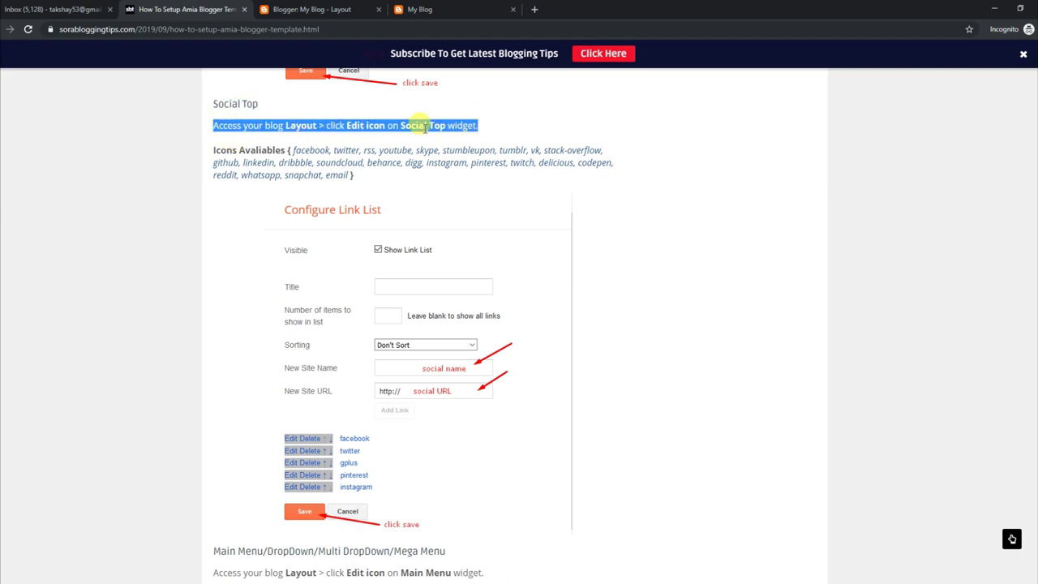
{"action": "left_click_drag", "start_coordinate": [213, 149], "coordinate": [358, 176]}
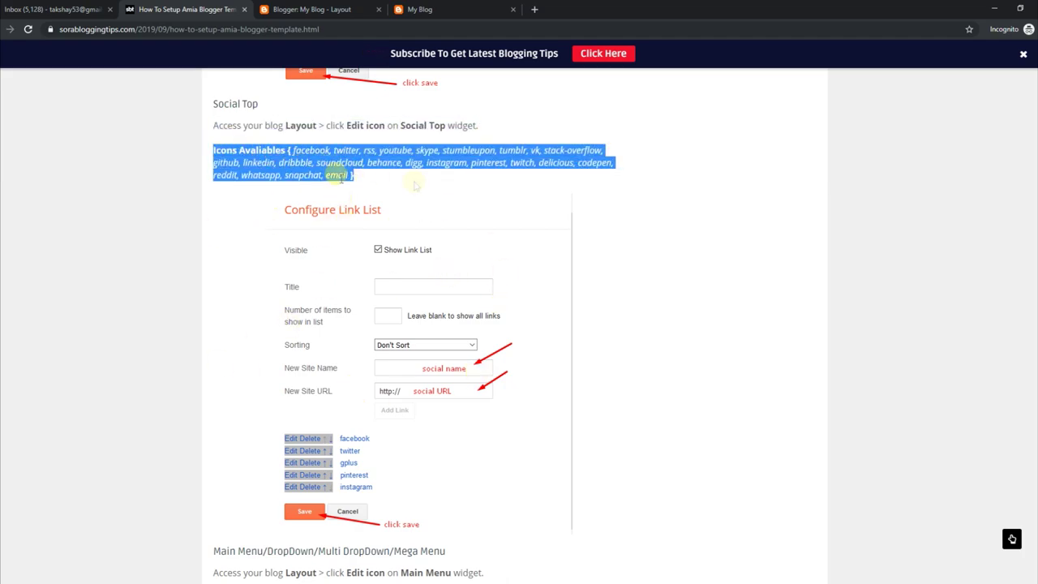
{"action": "left_click", "coordinate": [448, 13]}
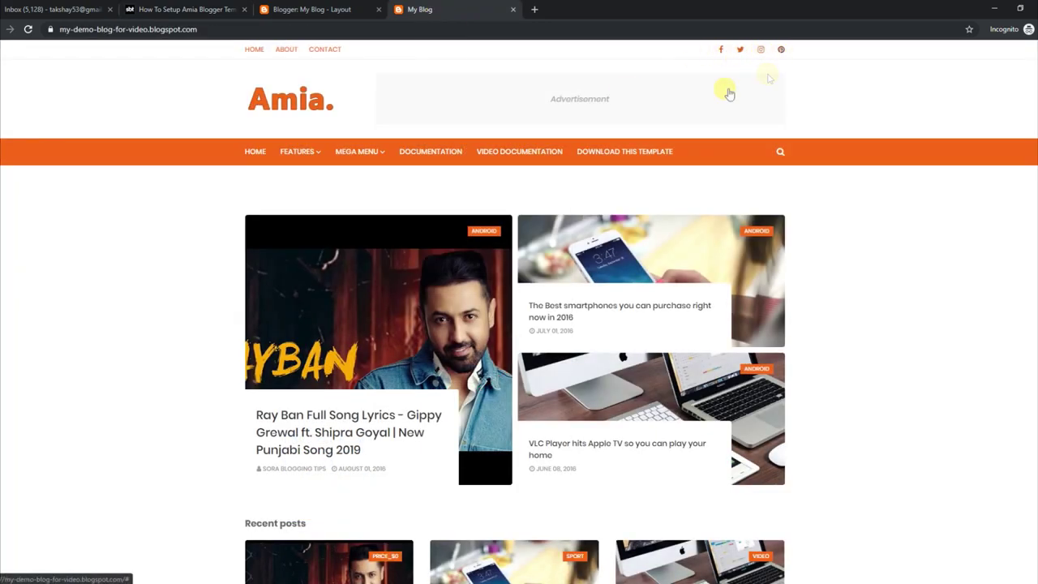
Delete the facebook link from the Social Top link list, save it and check the refreshed blog.
{"action": "left_click", "coordinate": [320, 10]}
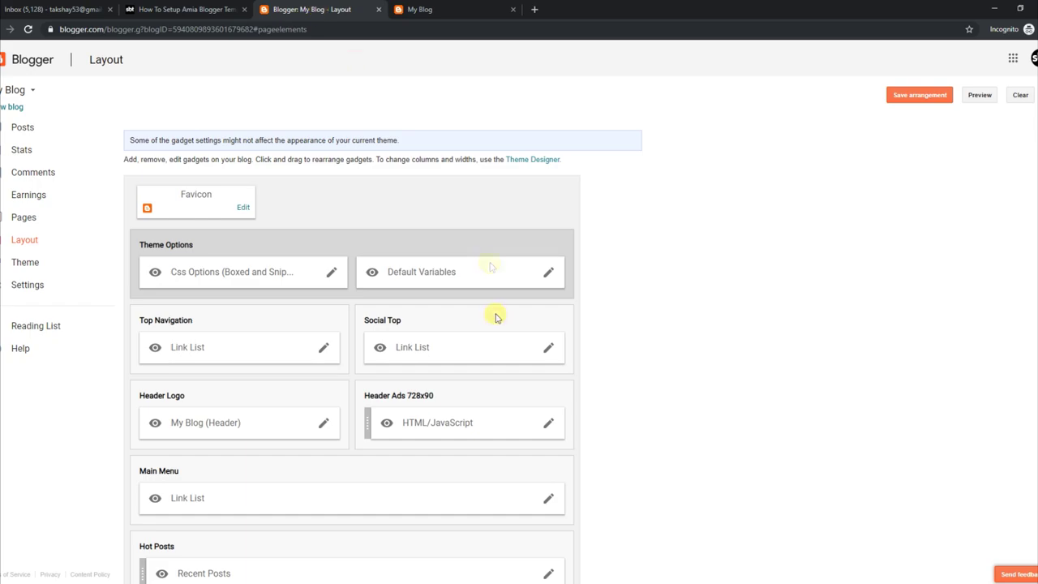
{"action": "left_click", "coordinate": [549, 353]}
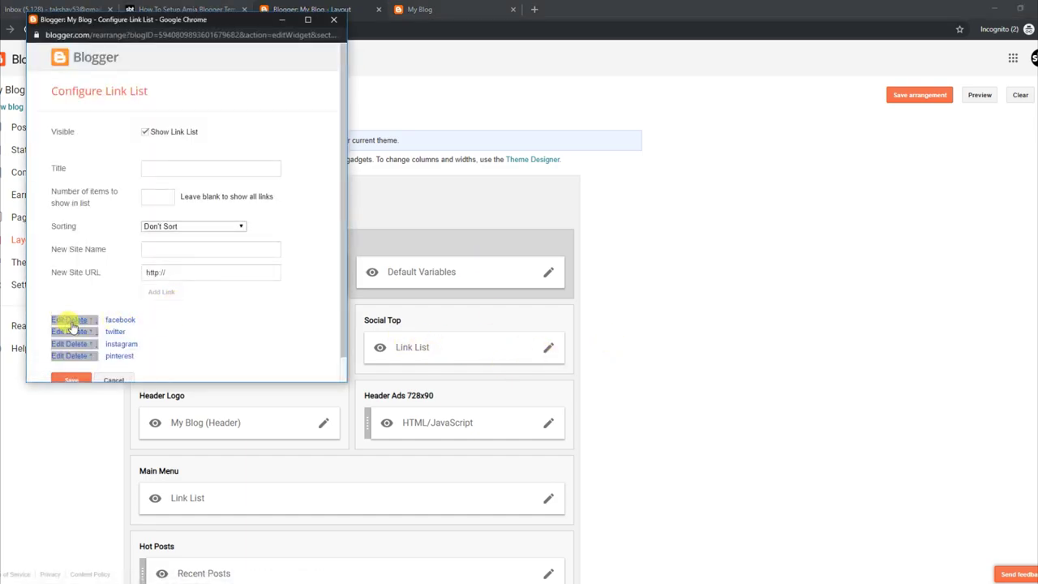
{"action": "left_click", "coordinate": [79, 325]}
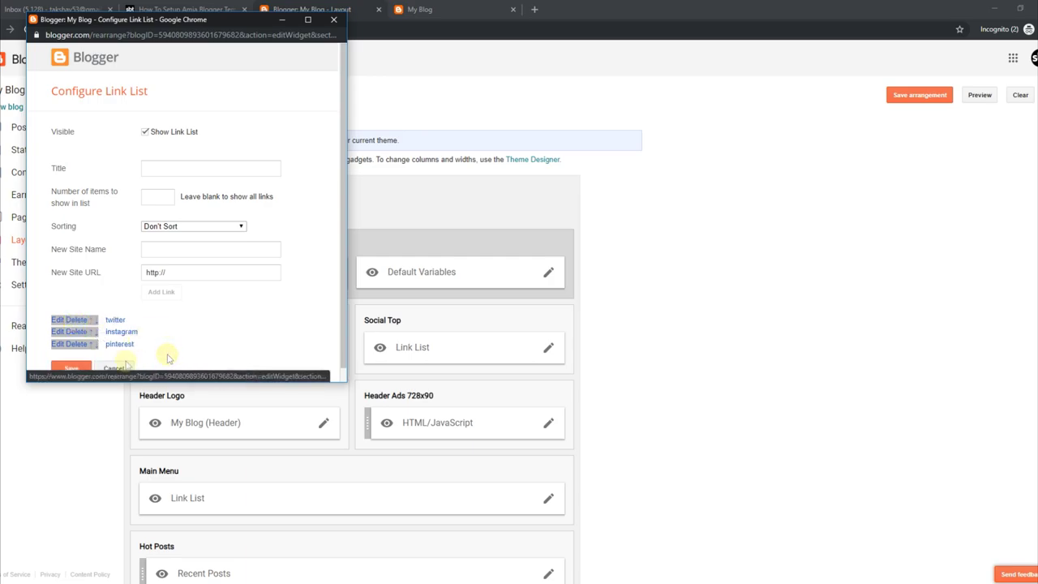
{"action": "left_click", "coordinate": [75, 367]}
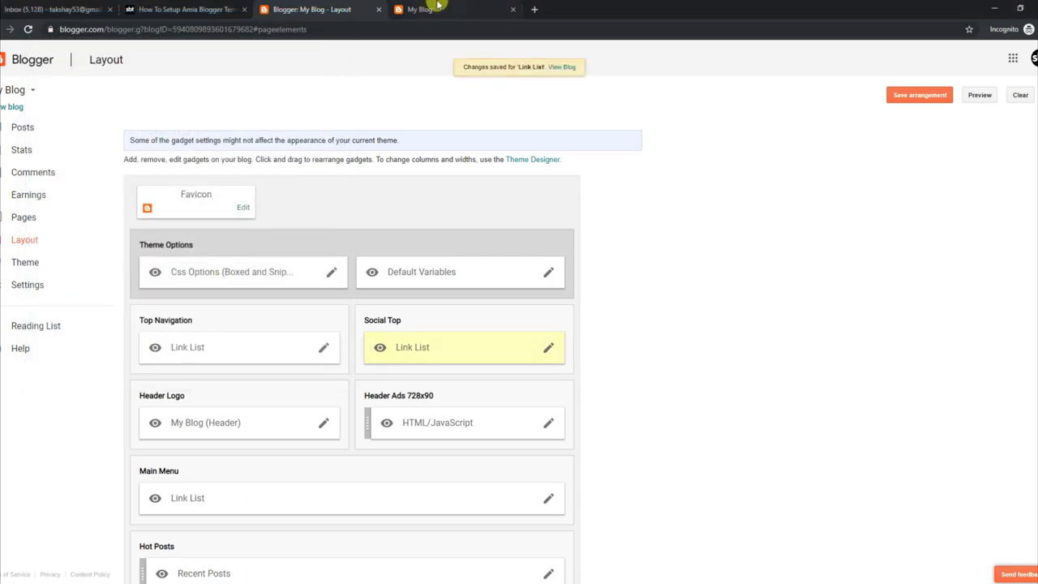
{"action": "left_click", "coordinate": [434, 9]}
{"action": "left_click", "coordinate": [27, 31]}
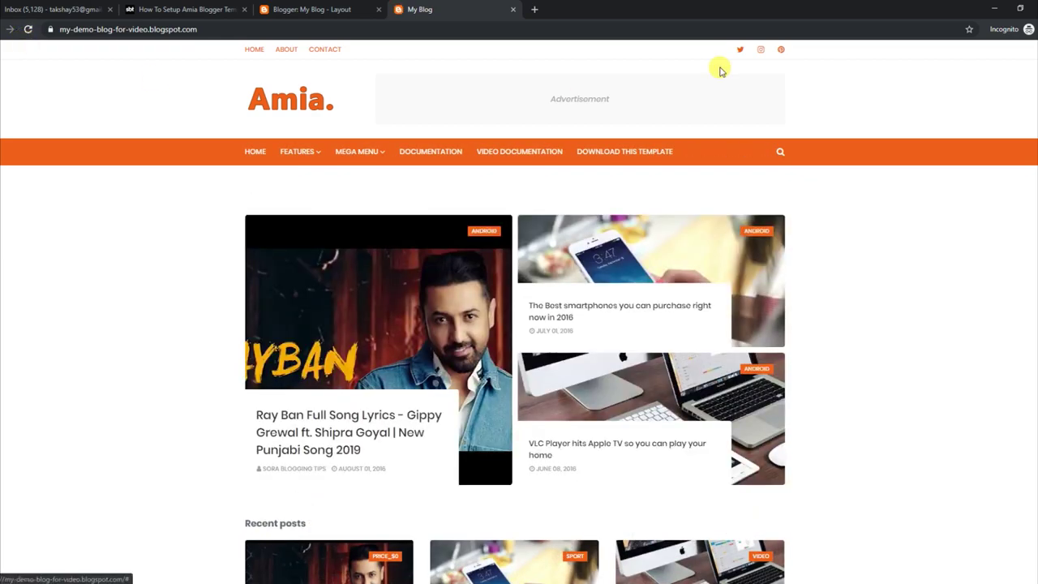
Add a link named facebook to the Social Top link list, save it and refresh the blog.
{"action": "left_click", "coordinate": [357, 11]}
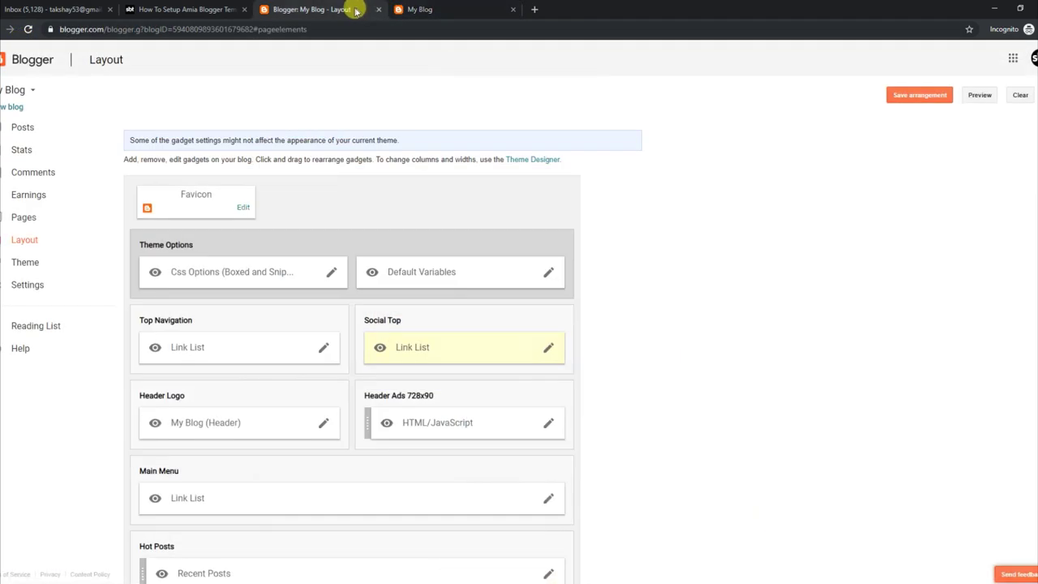
{"action": "left_click", "coordinate": [558, 354]}
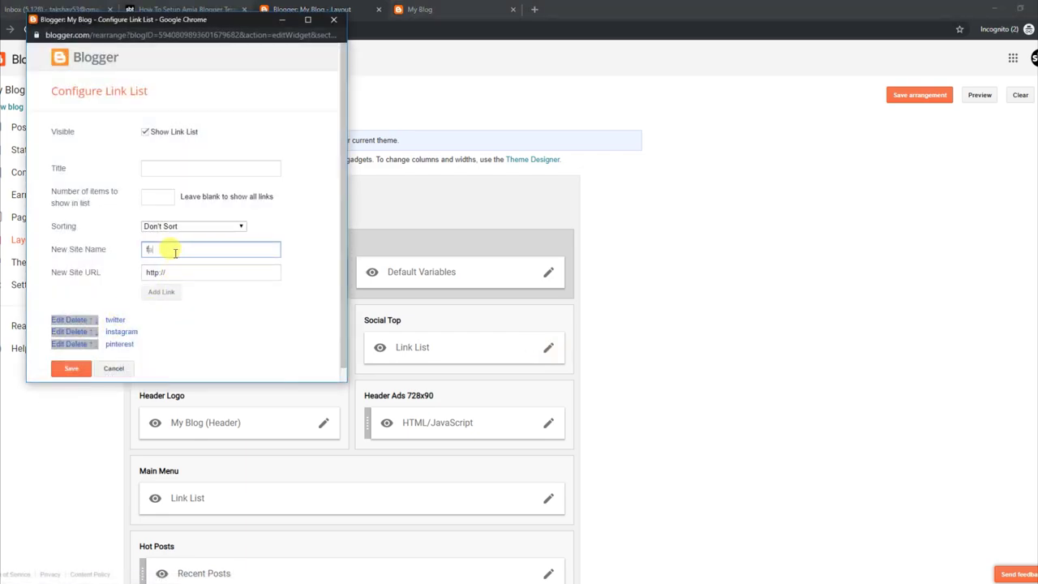
{"action": "left_click", "coordinate": [176, 251]}
{"action": "type", "text": "facebook"}
{"action": "left_click", "coordinate": [166, 294]}
{"action": "left_click", "coordinate": [71, 380]}
{"action": "left_click", "coordinate": [426, 9]}
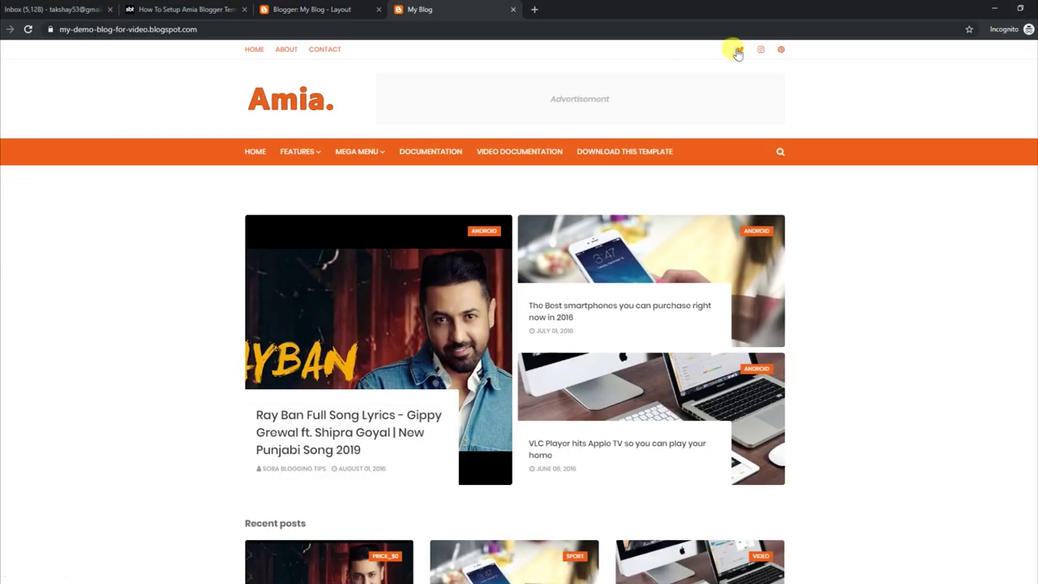
{"action": "left_click", "coordinate": [27, 29]}
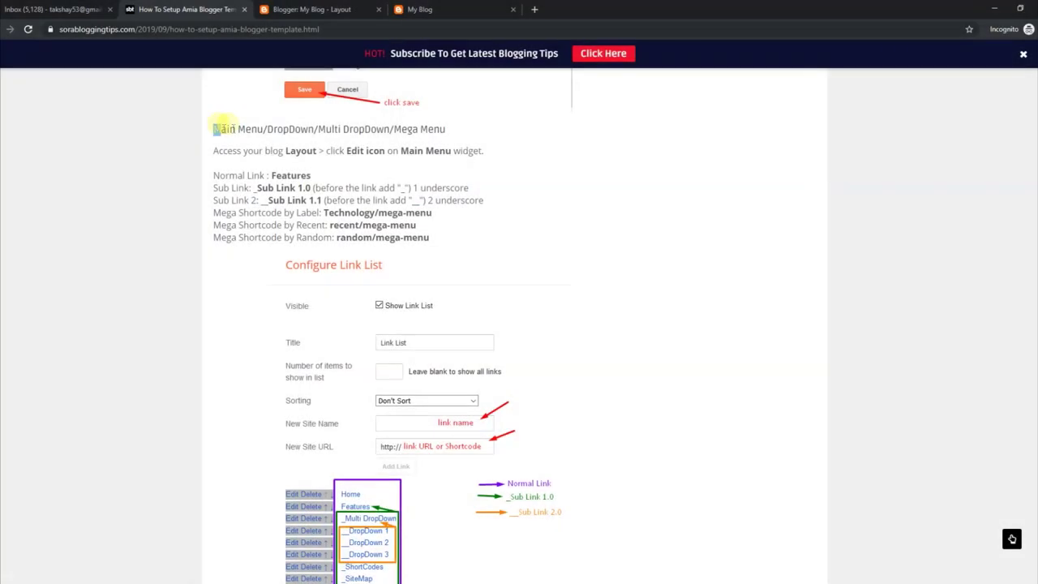
Read the guide's main menu section on normal links, underscore sub links and the mega menu shortcodes.
{"action": "left_click_drag", "start_coordinate": [214, 129], "coordinate": [445, 132]}
{"action": "left_click_drag", "start_coordinate": [214, 151], "coordinate": [499, 159]}
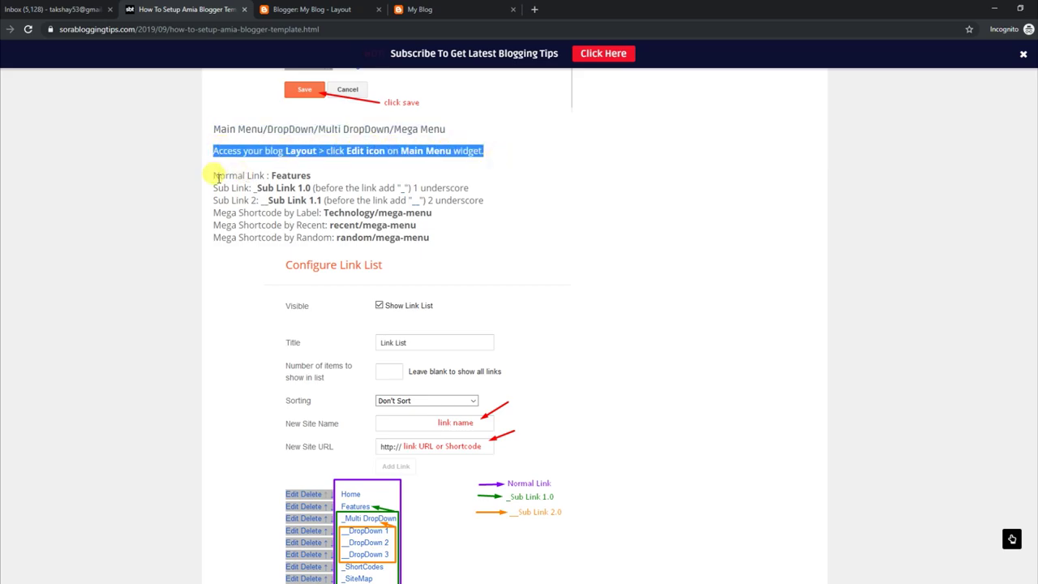
{"action": "left_click_drag", "start_coordinate": [215, 175], "coordinate": [322, 178]}
{"action": "left_click_drag", "start_coordinate": [215, 186], "coordinate": [445, 191]}
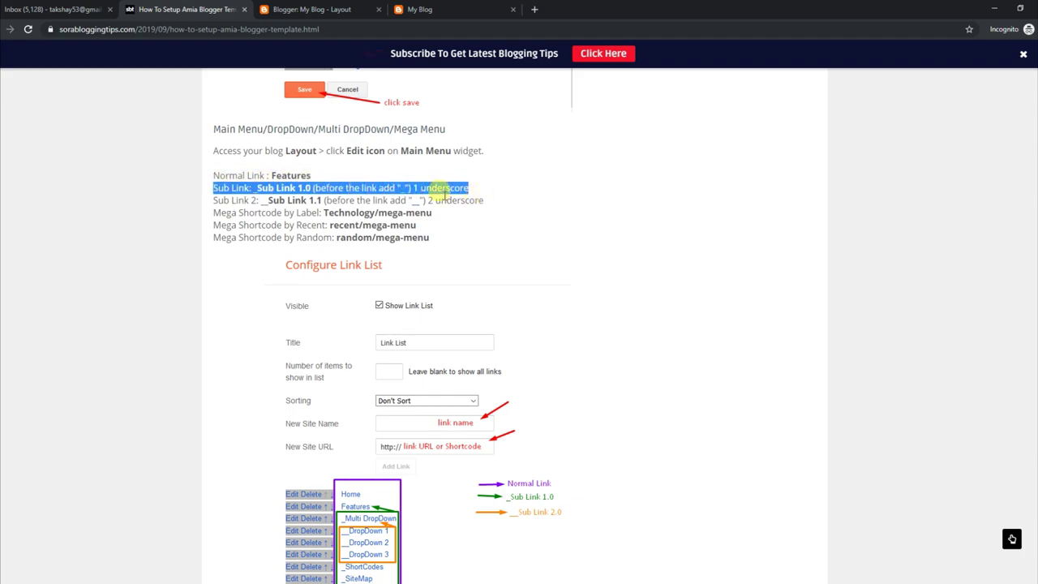
{"action": "left_click_drag", "start_coordinate": [216, 200], "coordinate": [507, 207]}
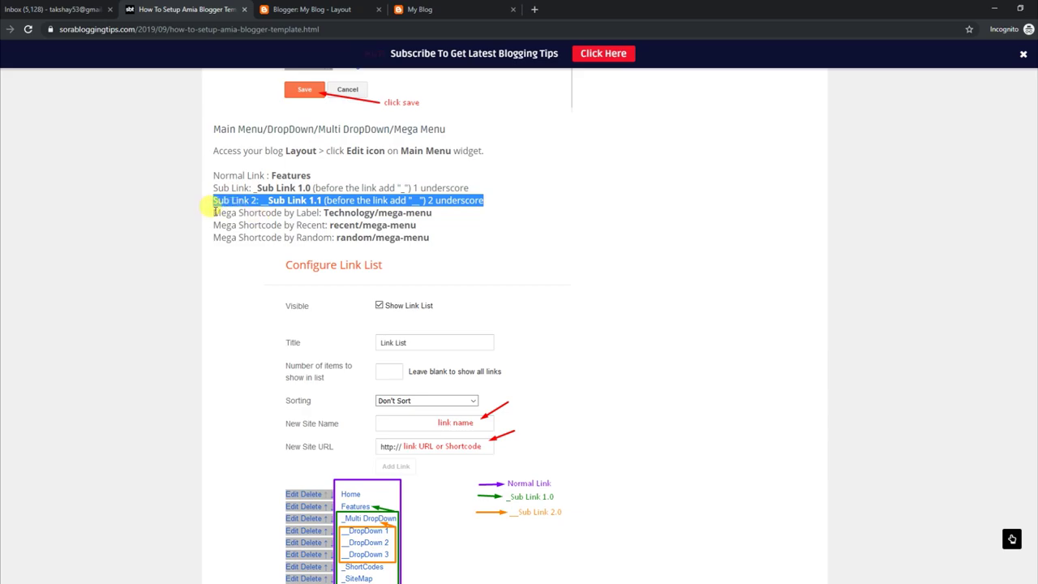
{"action": "left_click_drag", "start_coordinate": [216, 210], "coordinate": [200, 242]}
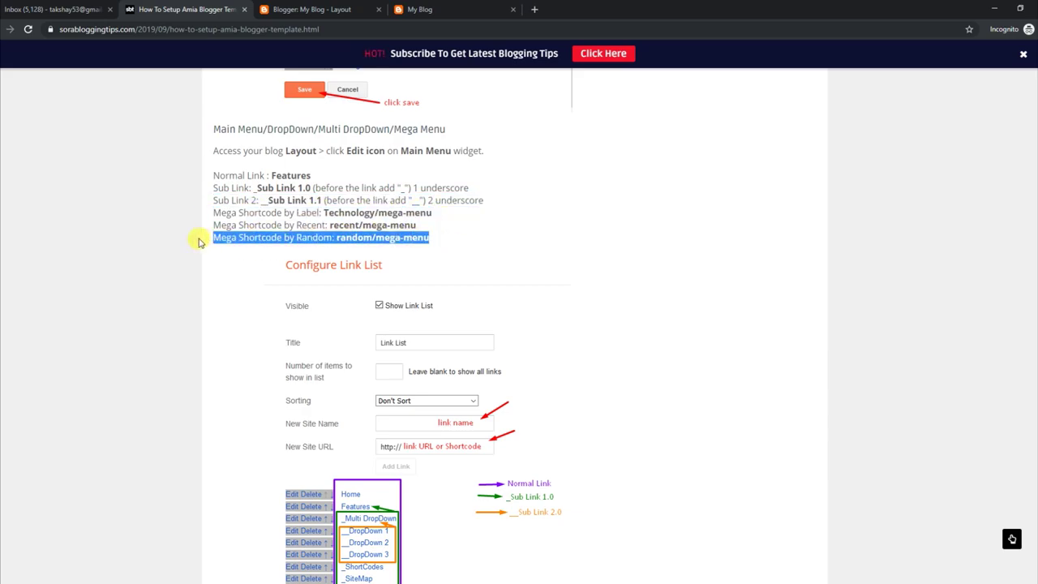
Examine the demo blog's main menu, including the Features dropdown, its Multi DropDown submenu and the Mega Menu.
{"action": "left_click", "coordinate": [241, 258]}
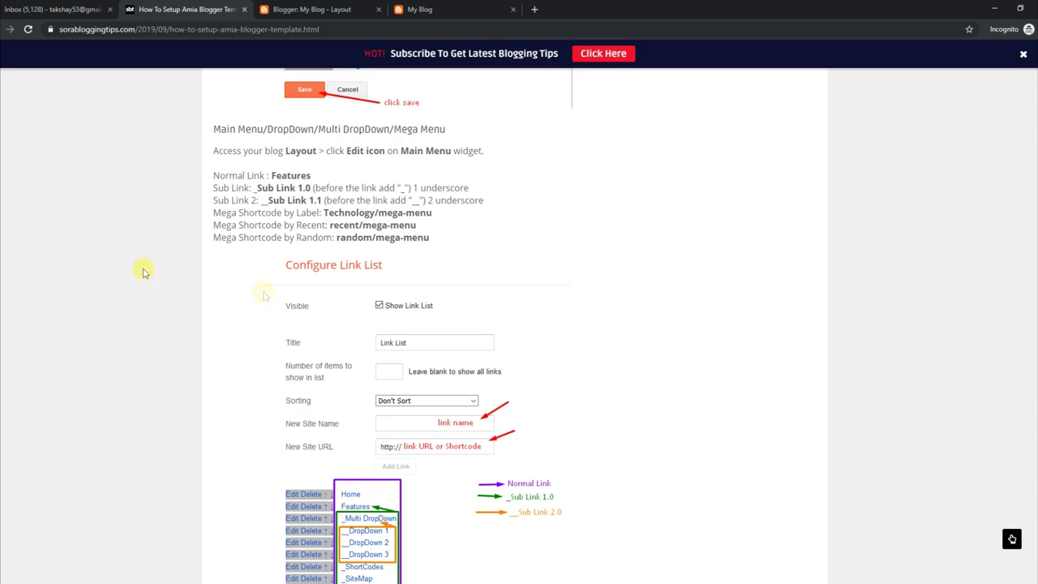
{"action": "left_click", "coordinate": [450, 6]}
{"action": "mouse_move", "coordinate": [297, 151]}
{"action": "mouse_move", "coordinate": [317, 175]}
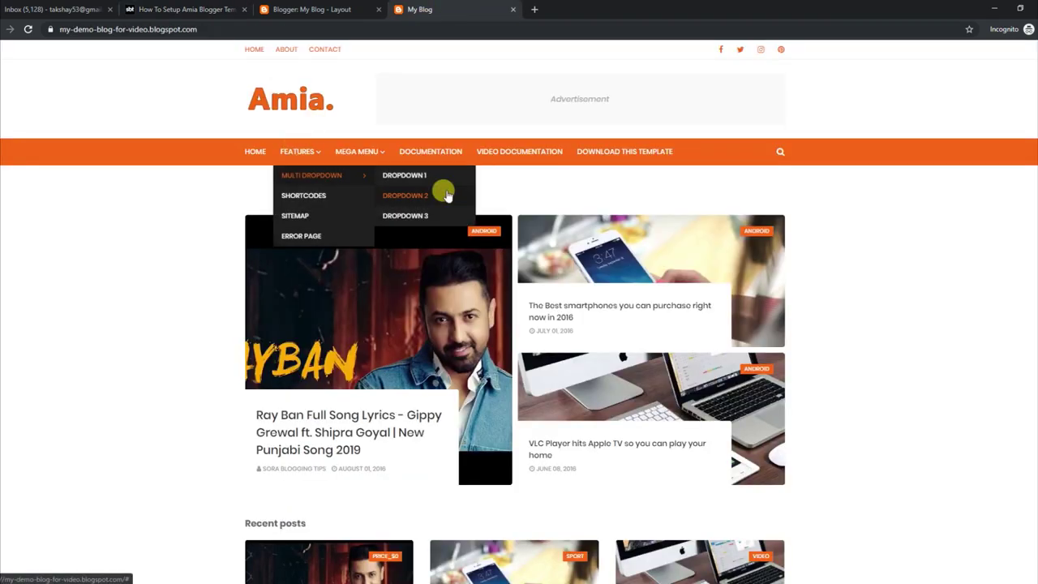
{"action": "mouse_move", "coordinate": [363, 149]}
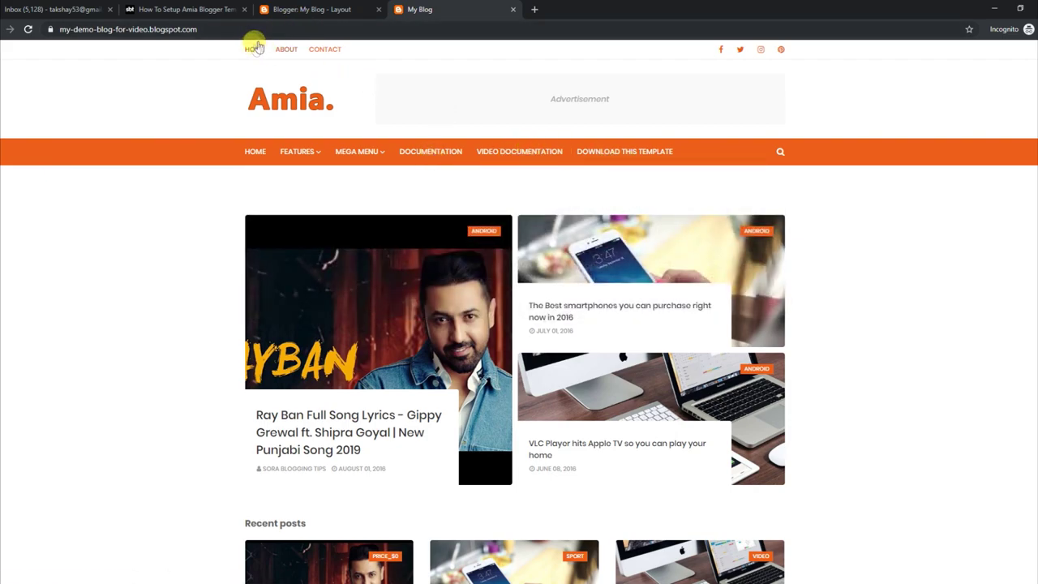
Rename the __DropDown 1 link in the Main Menu link list, keeping its two leading underscores, and save the widget.
{"action": "left_click", "coordinate": [285, 10]}
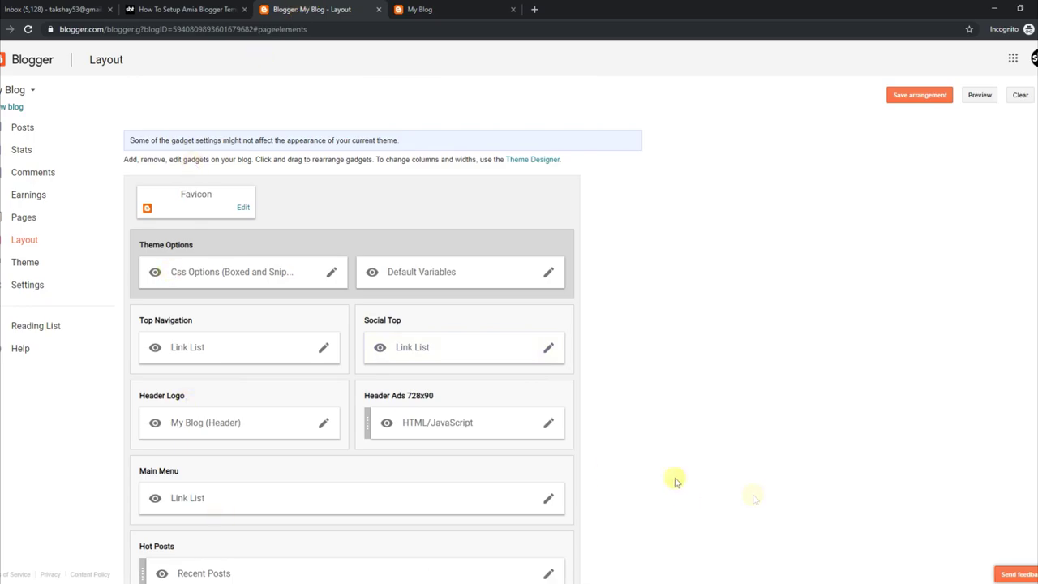
{"action": "left_click", "coordinate": [547, 501]}
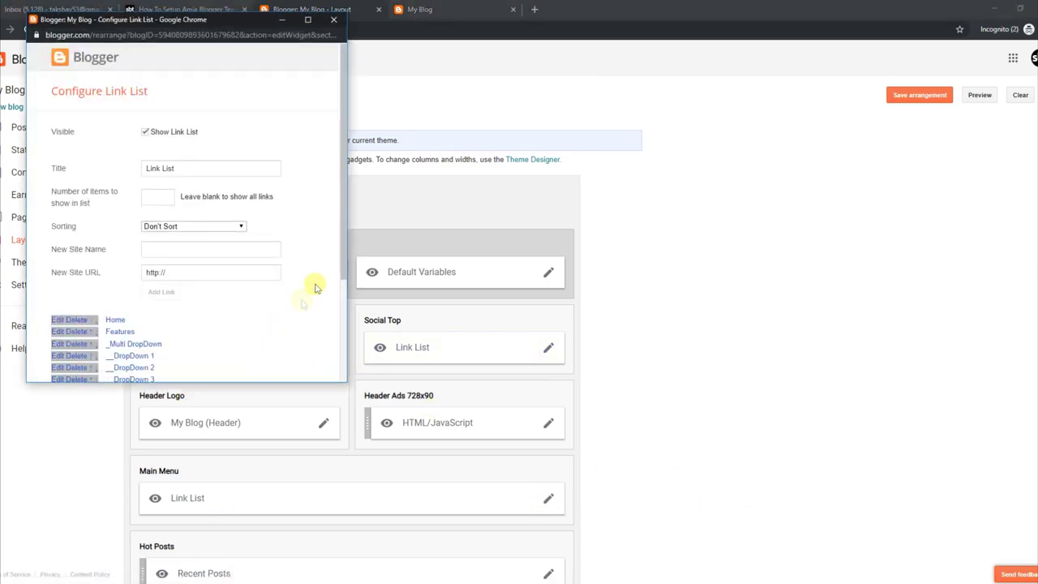
{"action": "left_click_drag", "start_coordinate": [342, 269], "coordinate": [264, 316]}
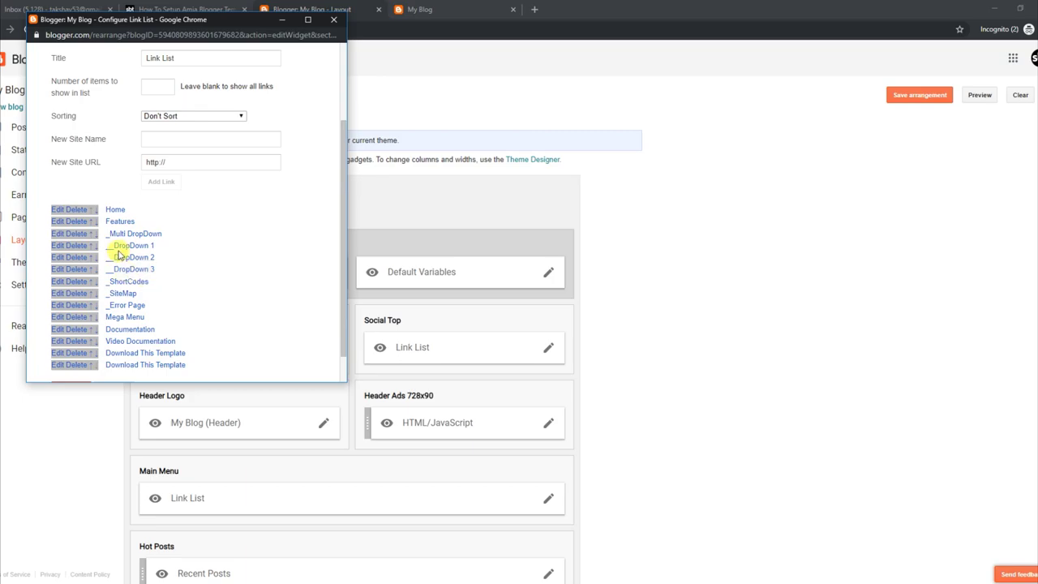
{"action": "left_click", "coordinate": [60, 247]}
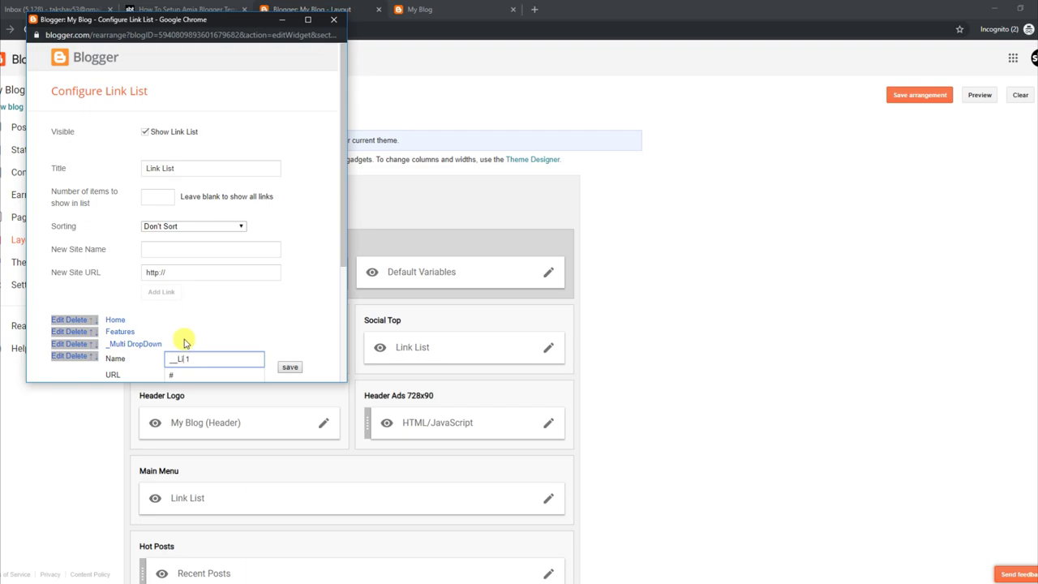
{"action": "left_click", "coordinate": [288, 369]}
{"action": "scroll", "coordinate": [122, 308], "scroll_direction": "down", "scroll_amount": 2}
{"action": "left_click", "coordinate": [77, 371]}
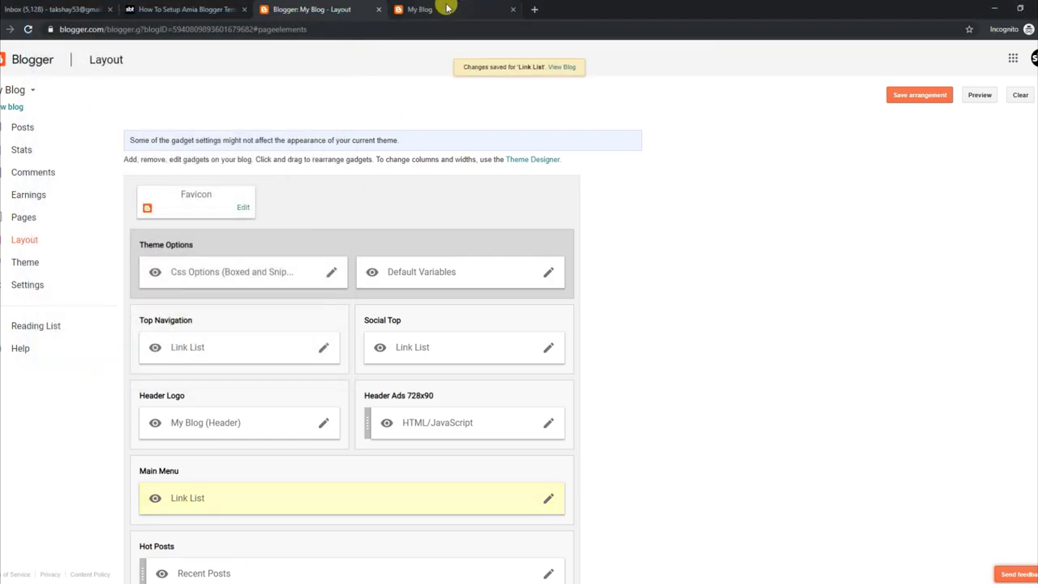
Refresh the demo blog and check the renamed entry in the Features menu's Multi DropDown submenu.
{"action": "left_click", "coordinate": [447, 8]}
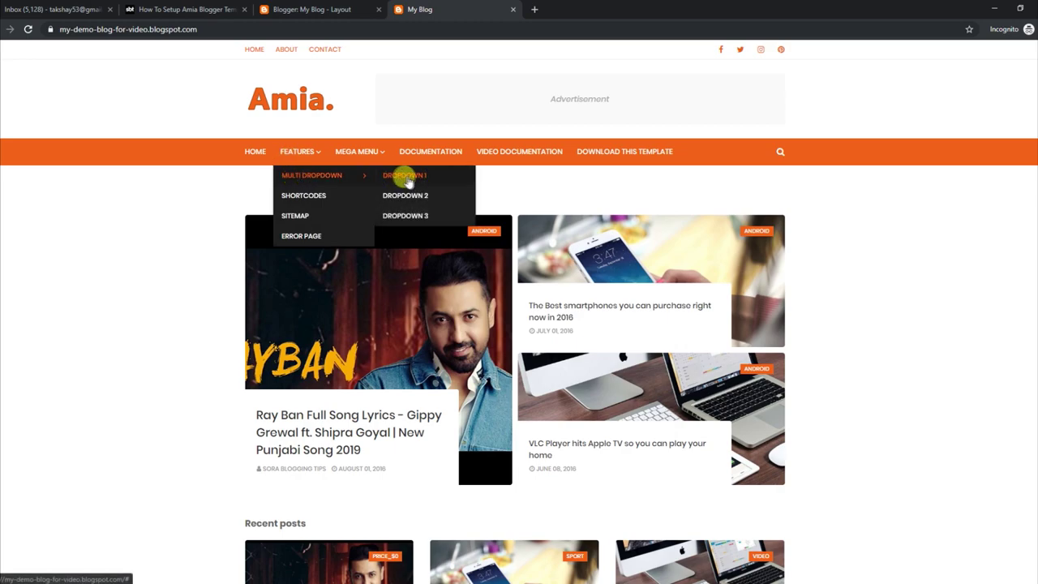
{"action": "left_click", "coordinate": [28, 30]}
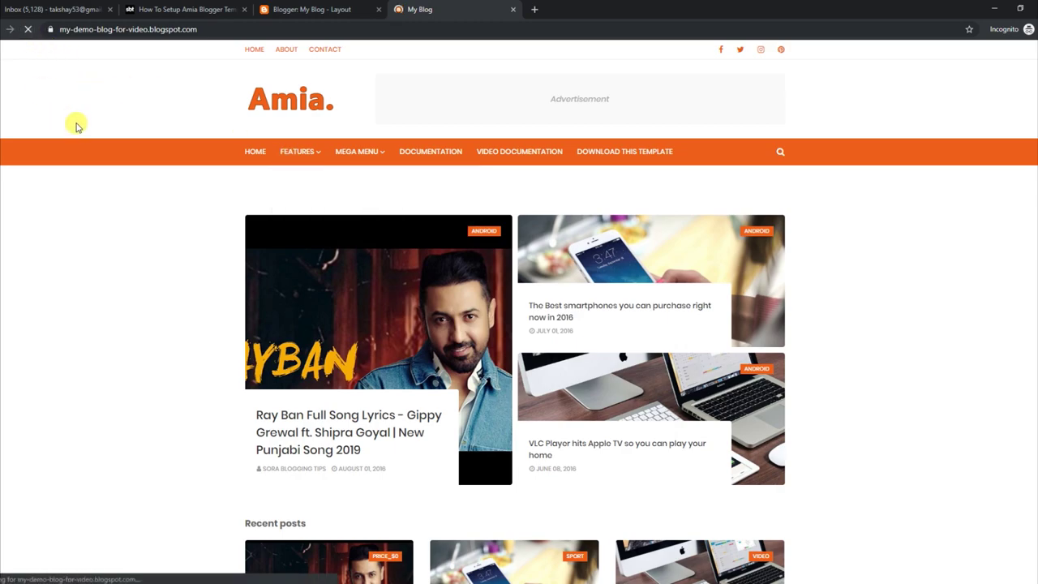
{"action": "mouse_move", "coordinate": [297, 151]}
{"action": "mouse_move", "coordinate": [311, 175]}
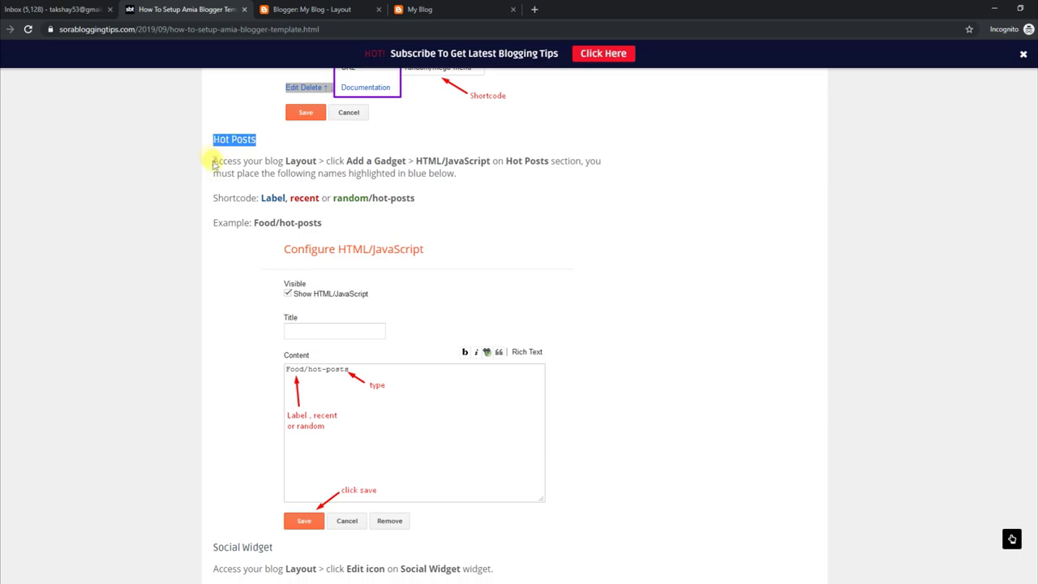
Read the guide's Hot Posts instructions, shortcode options and example, and look at the hot posts section on the demo blog.
{"action": "left_click_drag", "start_coordinate": [215, 163], "coordinate": [608, 174]}
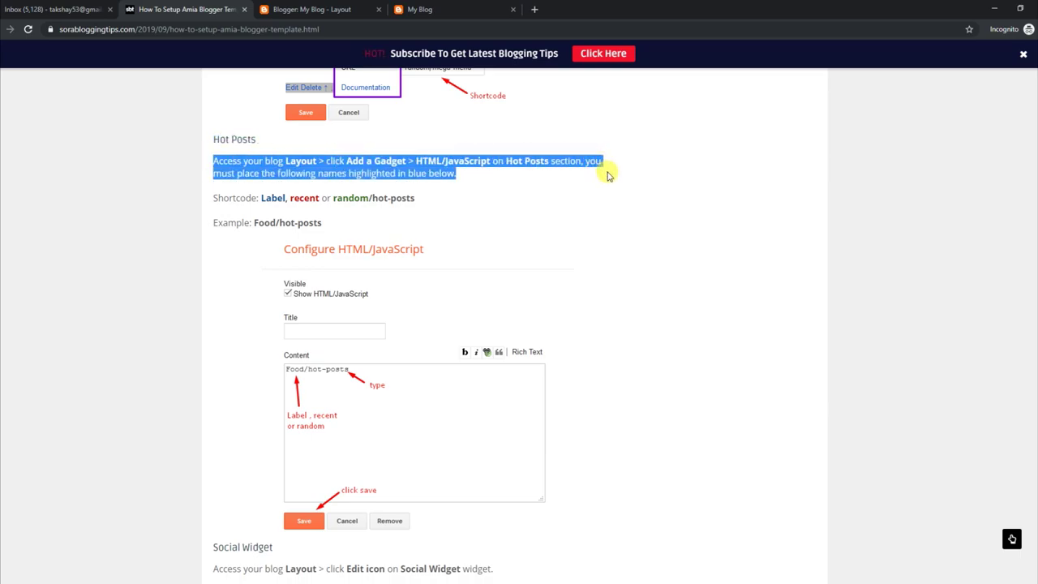
{"action": "left_click_drag", "start_coordinate": [217, 198], "coordinate": [415, 198]}
{"action": "left_click_drag", "start_coordinate": [215, 226], "coordinate": [330, 225]}
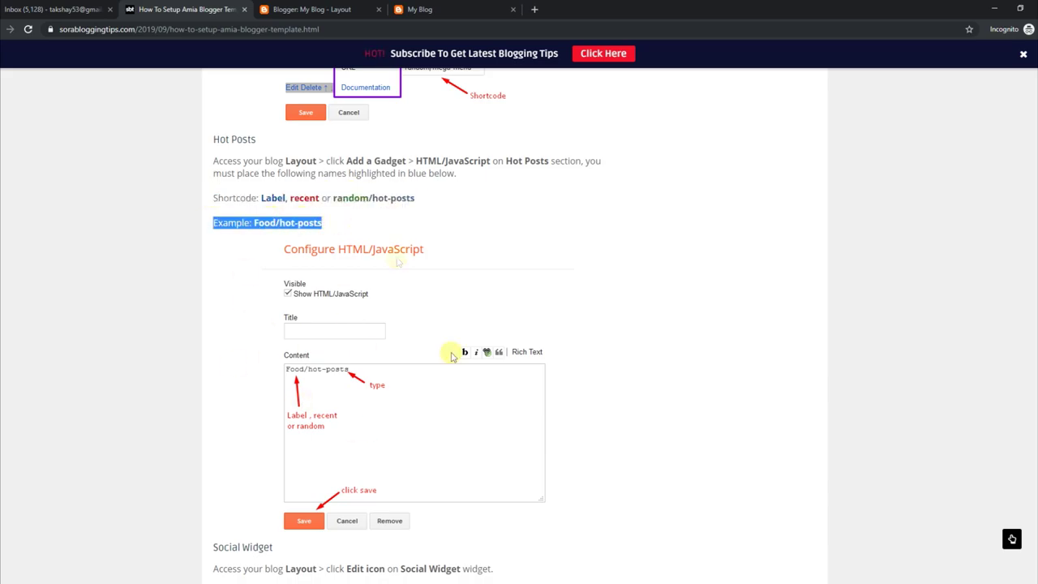
{"action": "left_click", "coordinate": [399, 9]}
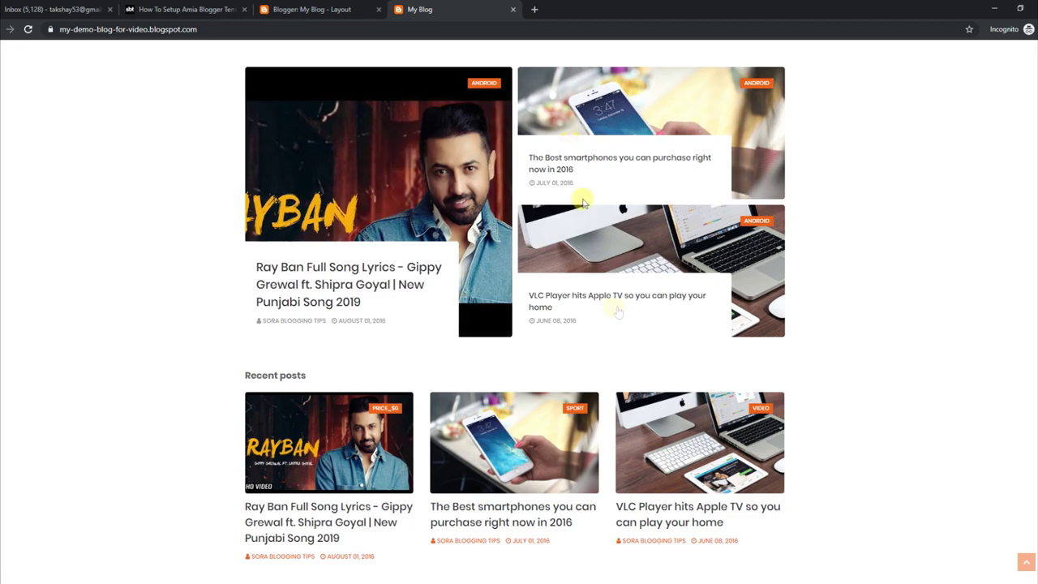
Change the Hot Posts gadget's content to random/hot-posts, save the gadget and layout arrangement, and refresh the demo blog.
{"action": "left_click", "coordinate": [327, 9]}
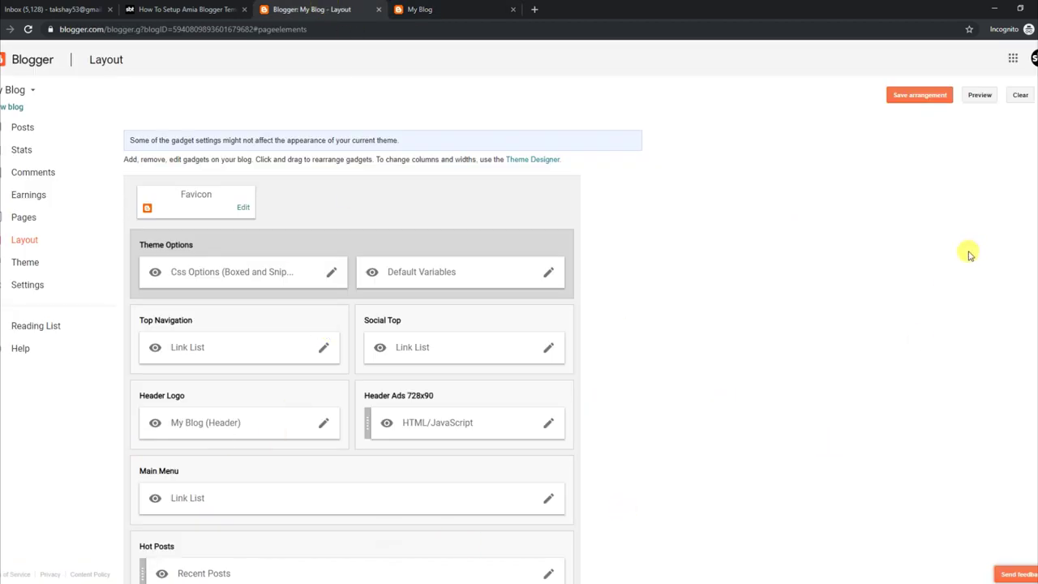
{"action": "scroll", "coordinate": [897, 301], "scroll_direction": "down", "scroll_amount": 2}
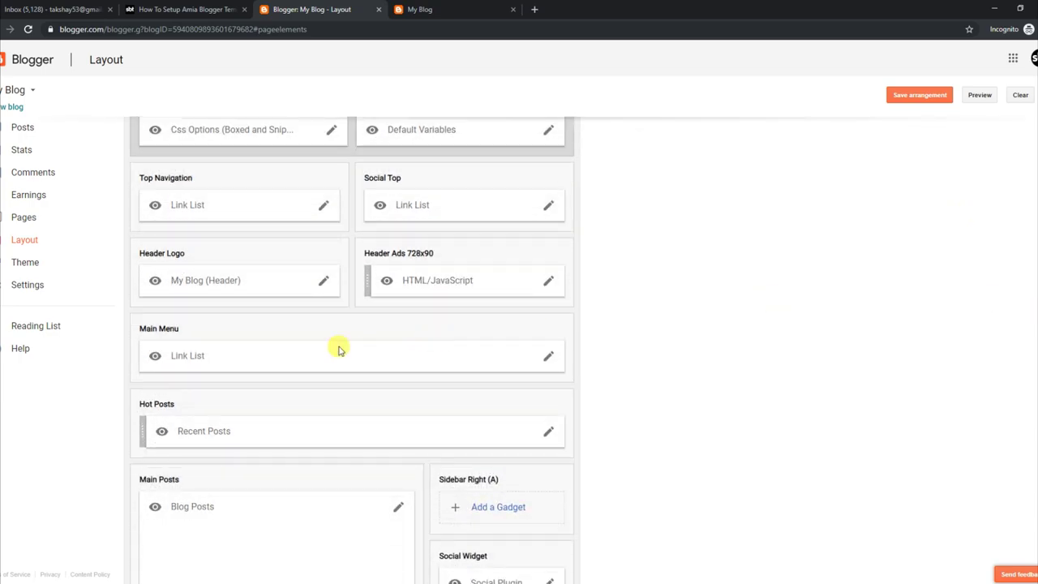
{"action": "left_click", "coordinate": [549, 432]}
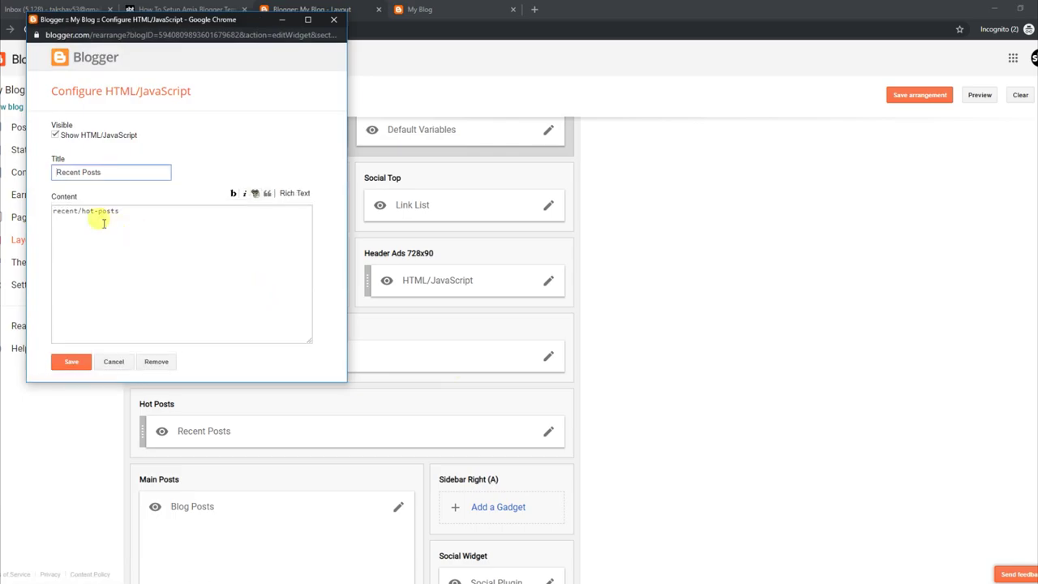
{"action": "left_click", "coordinate": [79, 211]}
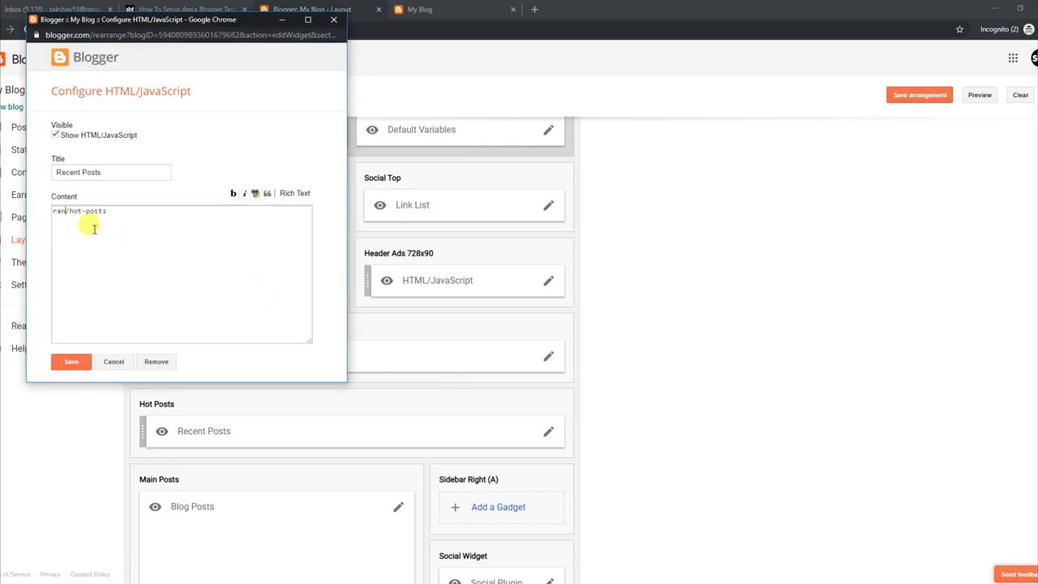
{"action": "left_click", "coordinate": [79, 365]}
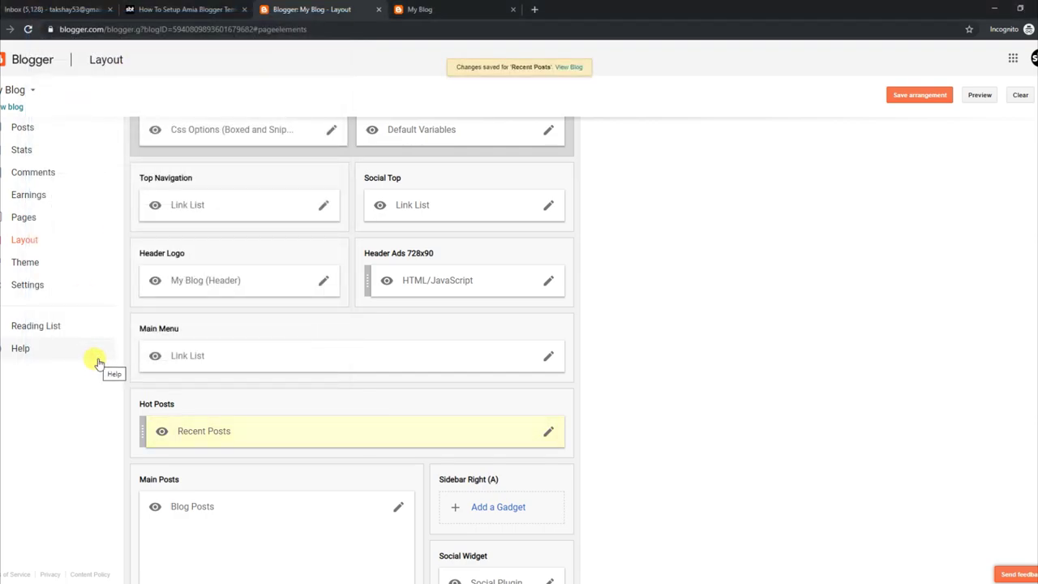
{"action": "left_click", "coordinate": [894, 95]}
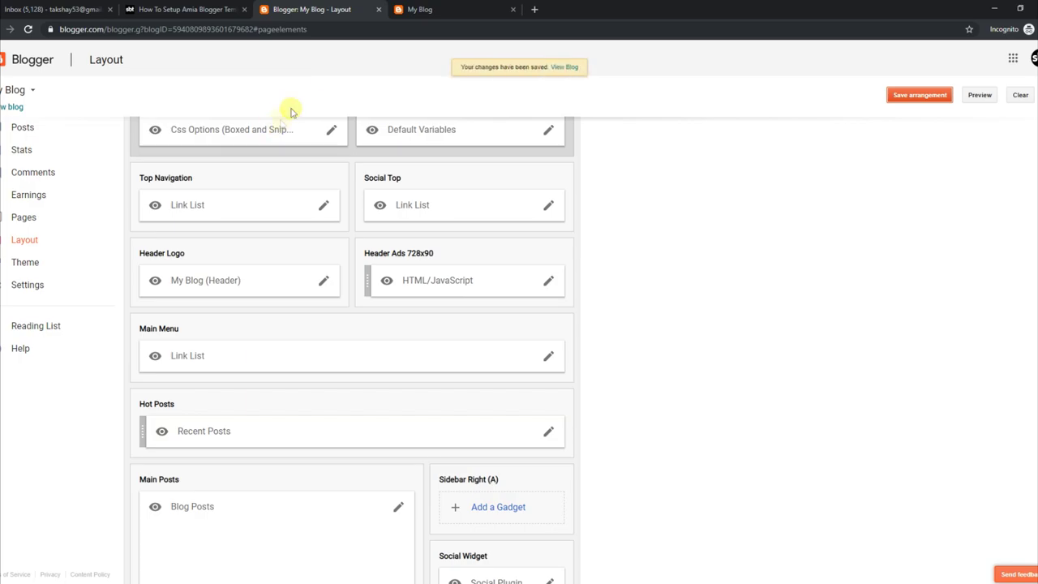
{"action": "left_click", "coordinate": [417, 10]}
{"action": "left_click", "coordinate": [28, 29]}
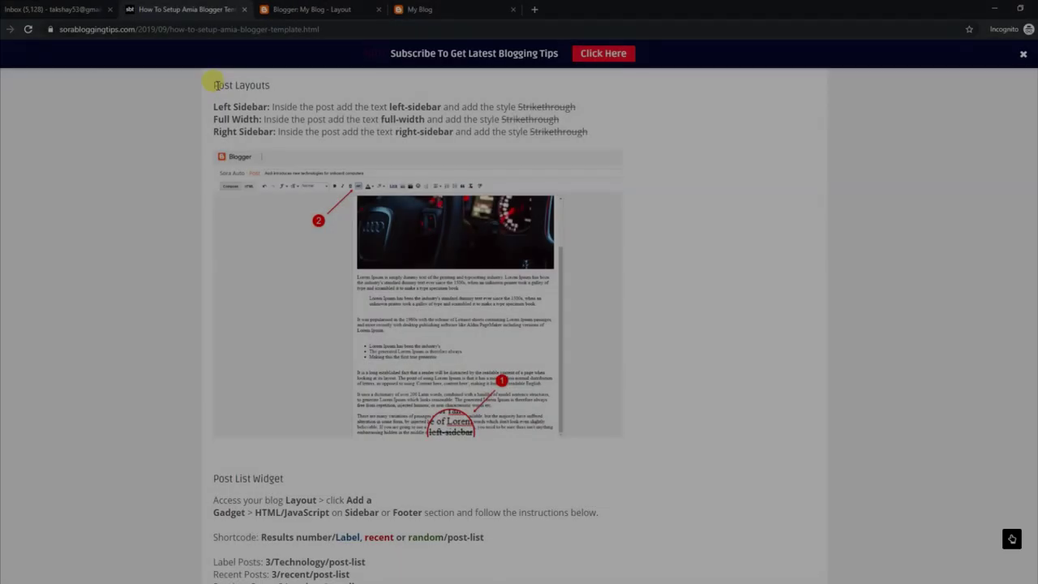
Read the guide's Post Layouts instructions for the left sidebar, full width and right sidebar options.
{"action": "left_click_drag", "start_coordinate": [215, 84], "coordinate": [578, 107]}
{"action": "left_click_drag", "start_coordinate": [213, 119], "coordinate": [566, 119]}
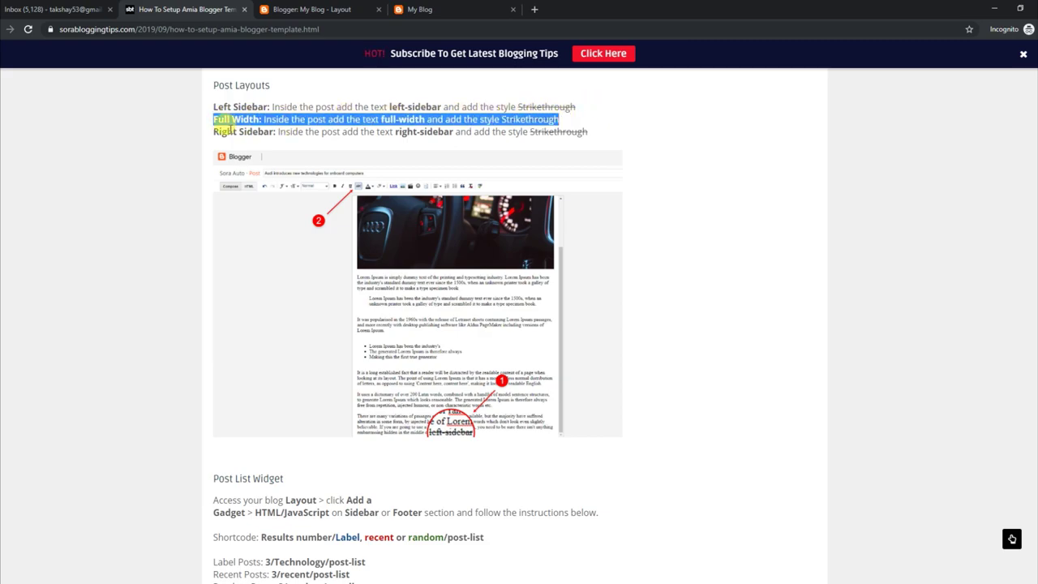
{"action": "left_click_drag", "start_coordinate": [214, 132], "coordinate": [589, 132]}
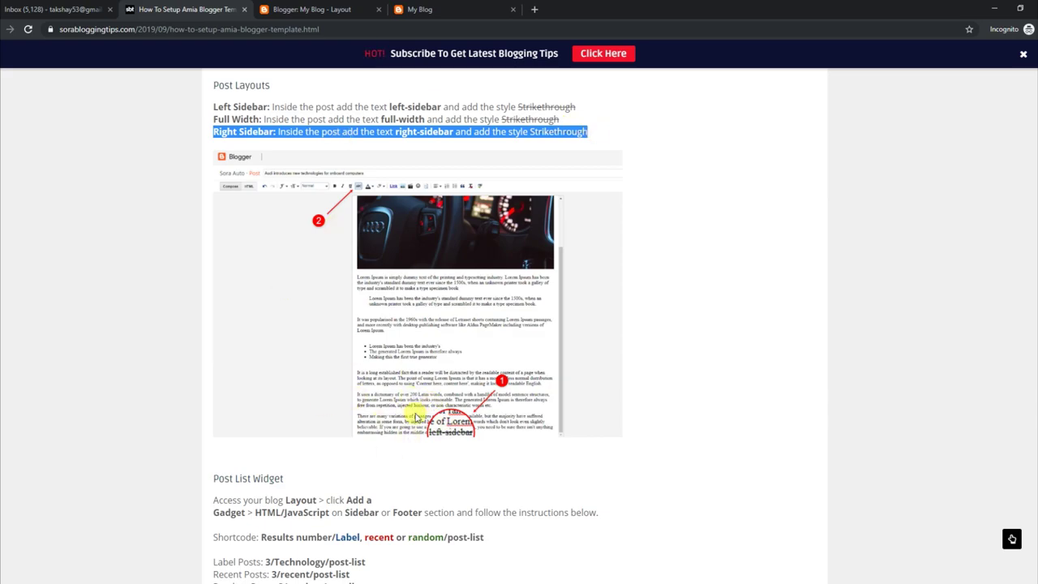
Replace the Full Width text ending the "VLC Player hits Apple TV" post with left-sidebar in strikethrough, and update the post.
{"action": "left_click", "coordinate": [323, 9]}
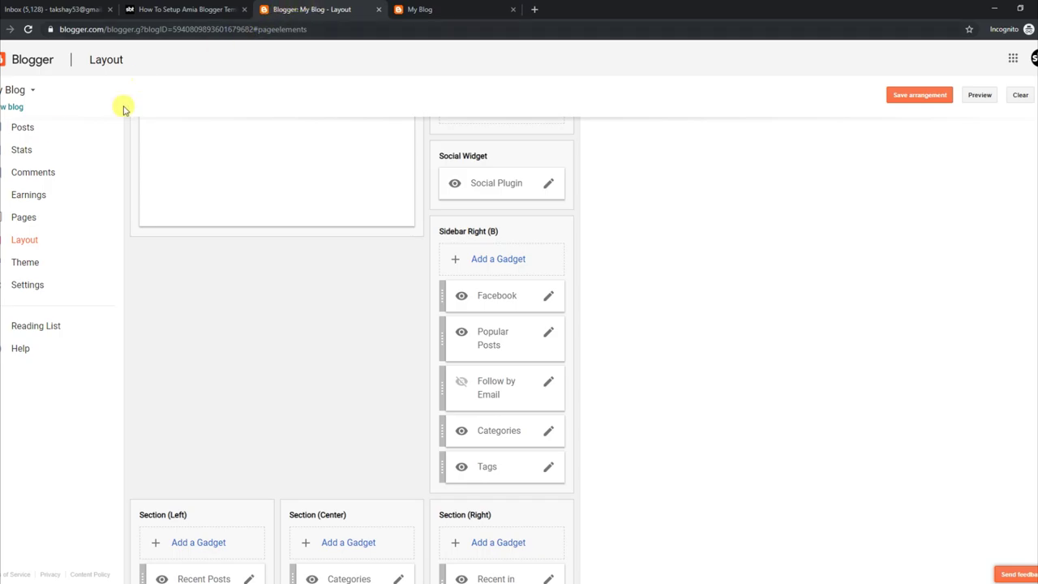
{"action": "left_click", "coordinate": [24, 129]}
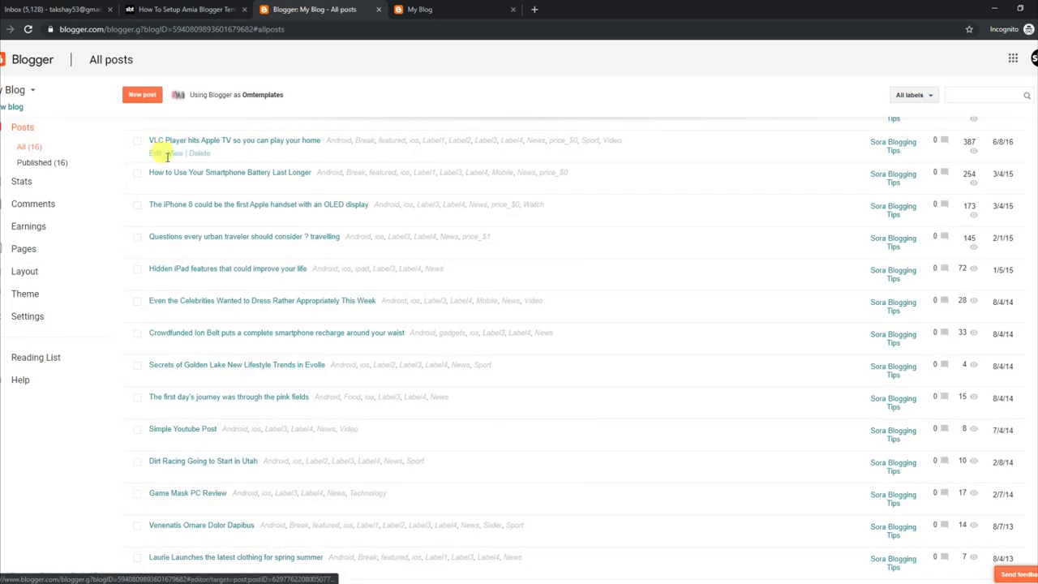
{"action": "left_click", "coordinate": [156, 162]}
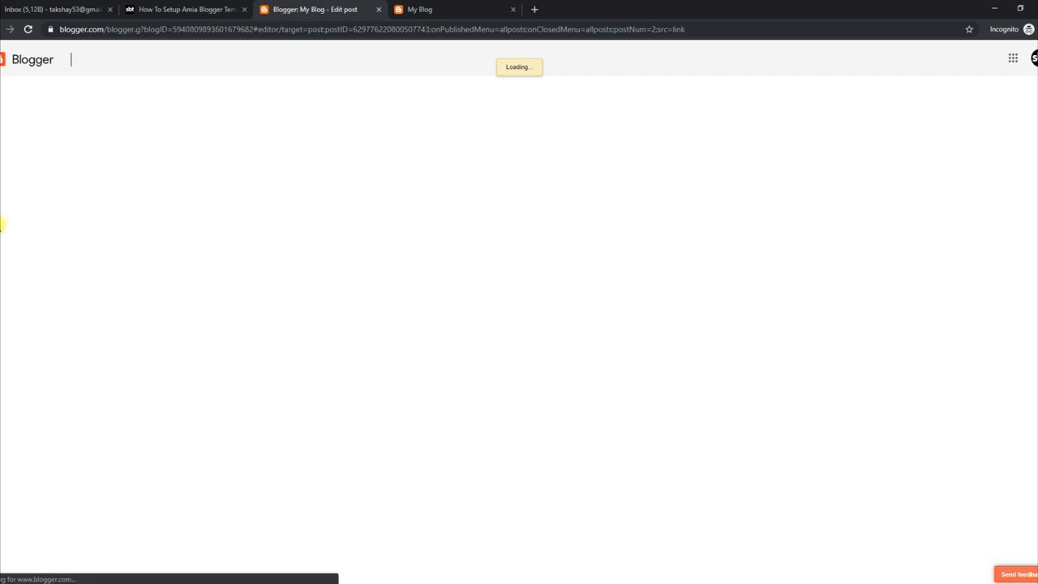
{"action": "scroll", "coordinate": [632, 430], "scroll_direction": "down", "scroll_amount": 3}
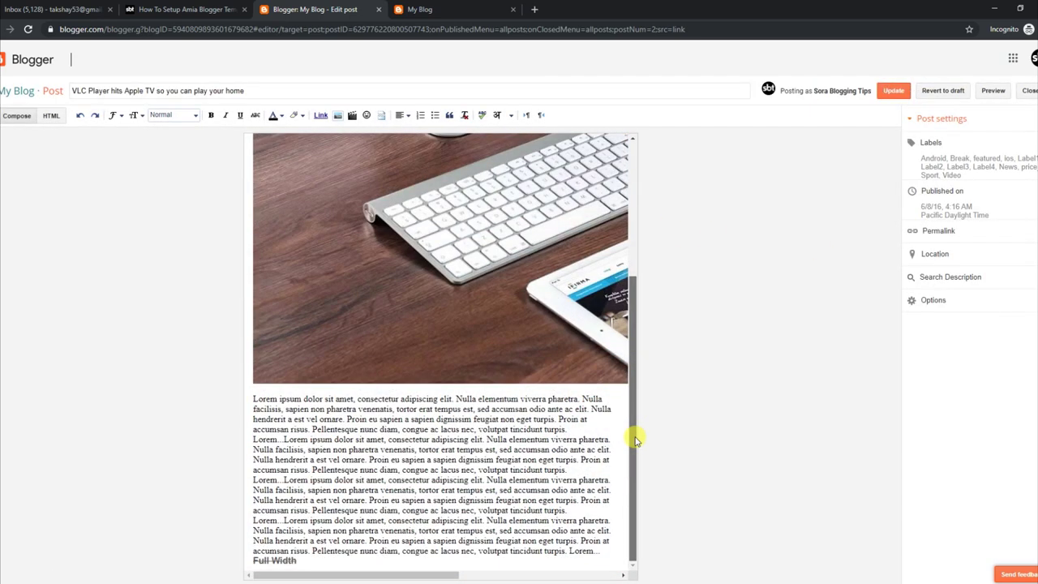
{"action": "key", "text": "BackSpace"}
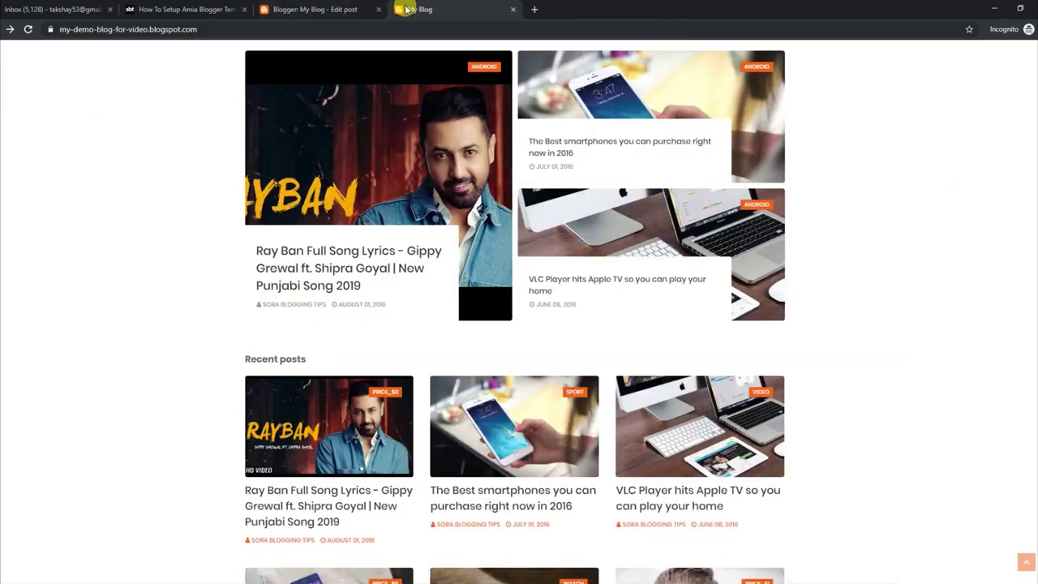
{"action": "left_click", "coordinate": [414, 9]}
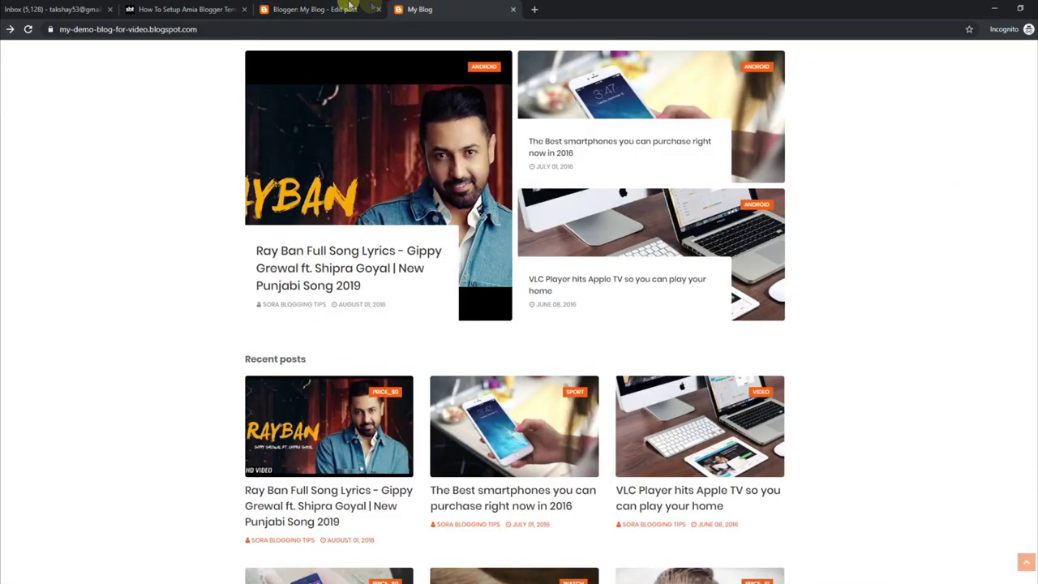
{"action": "left_click", "coordinate": [350, 6]}
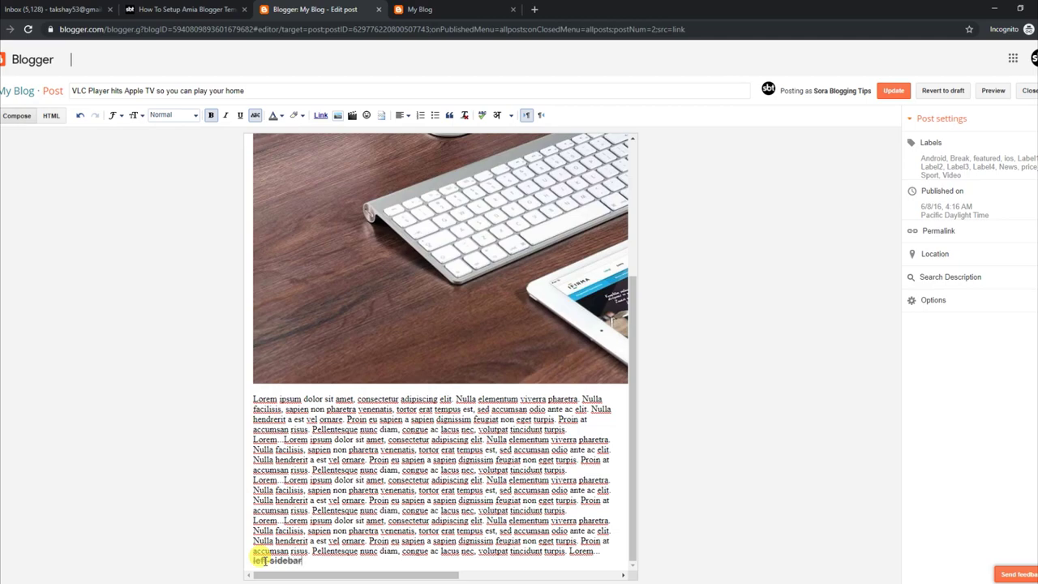
{"action": "left_click", "coordinate": [896, 92]}
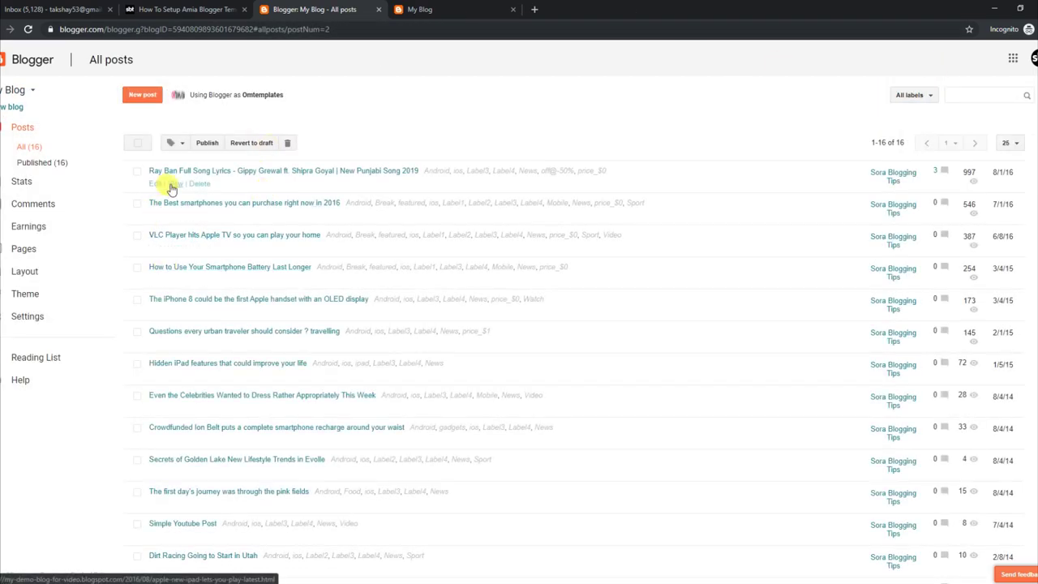
View the published "Ray Ban Full Song Lyrics" post on the blog and review the guide's Post Layouts text again.
{"action": "left_click", "coordinate": [174, 183]}
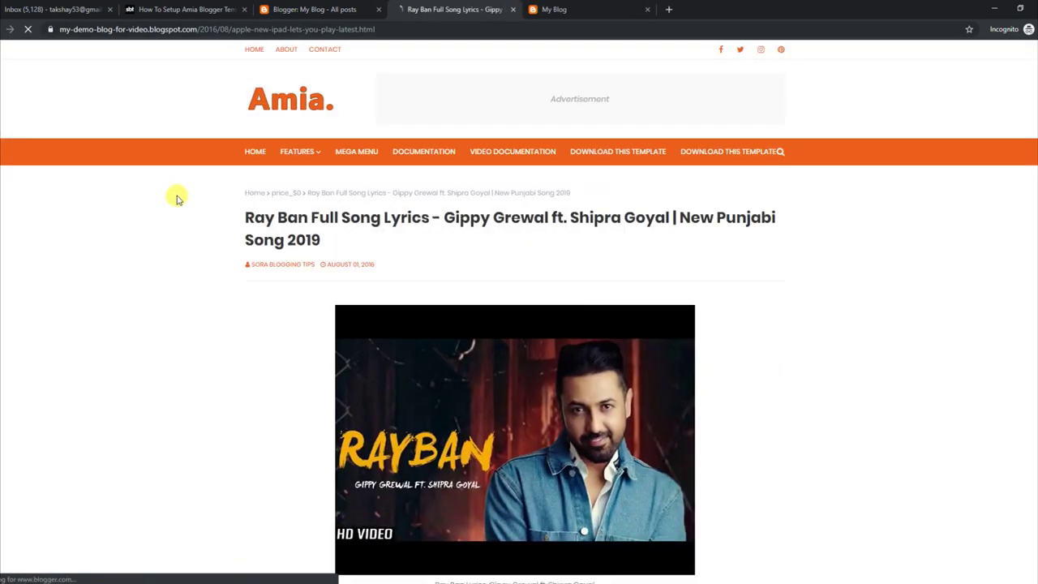
{"action": "left_click", "coordinate": [367, 6]}
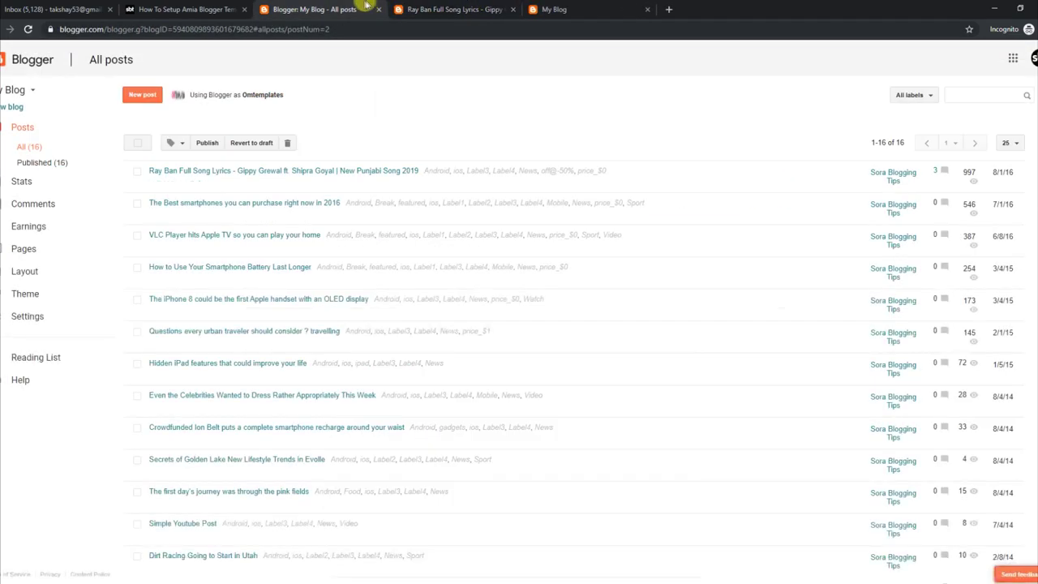
{"action": "left_click", "coordinate": [177, 9]}
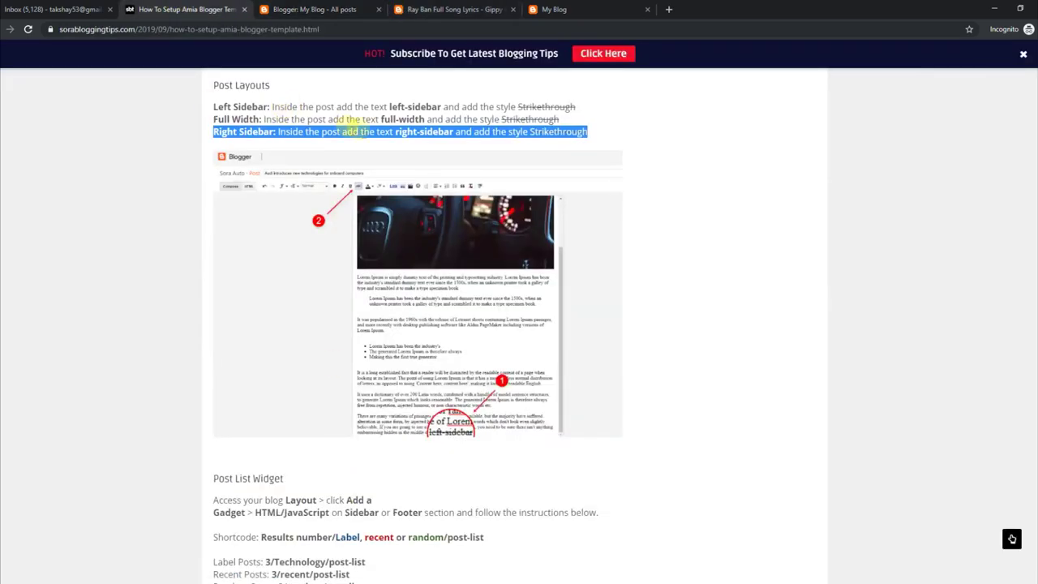
{"action": "left_click", "coordinate": [392, 106]}
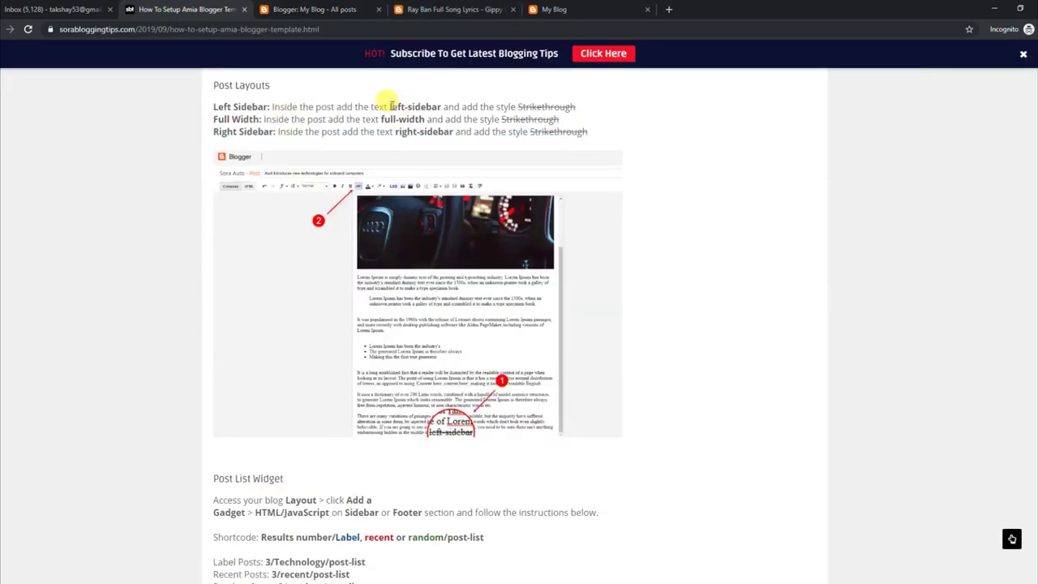
Replace the full-width text ending the "Ray Ban Full Song Lyrics" post with left-sidebar copied from the guide, and update the post.
{"action": "left_click_drag", "start_coordinate": [390, 106], "coordinate": [440, 106]}
{"action": "right_click", "coordinate": [423, 105]}
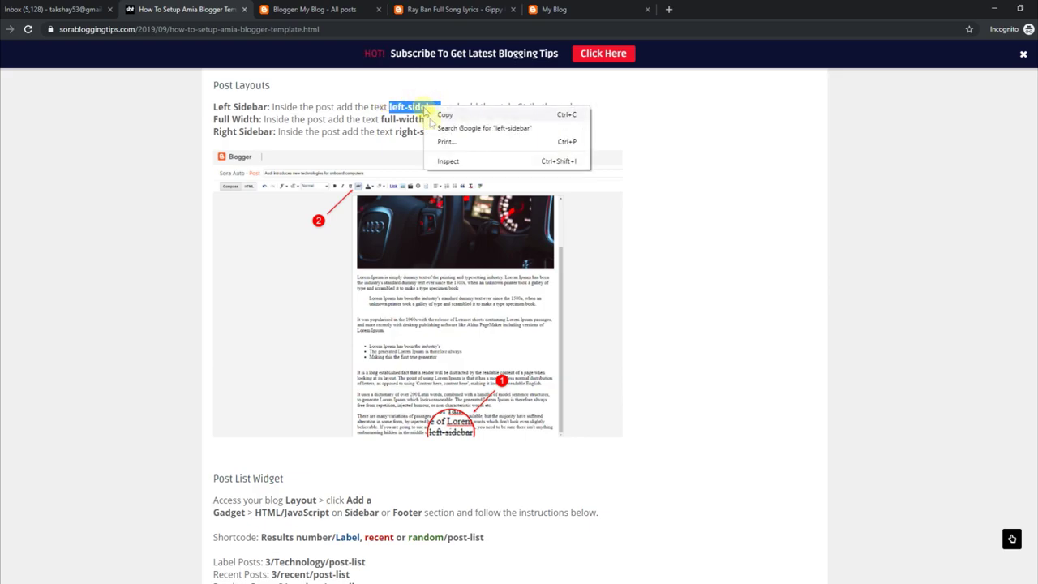
{"action": "left_click", "coordinate": [446, 115]}
{"action": "left_click", "coordinate": [474, 9]}
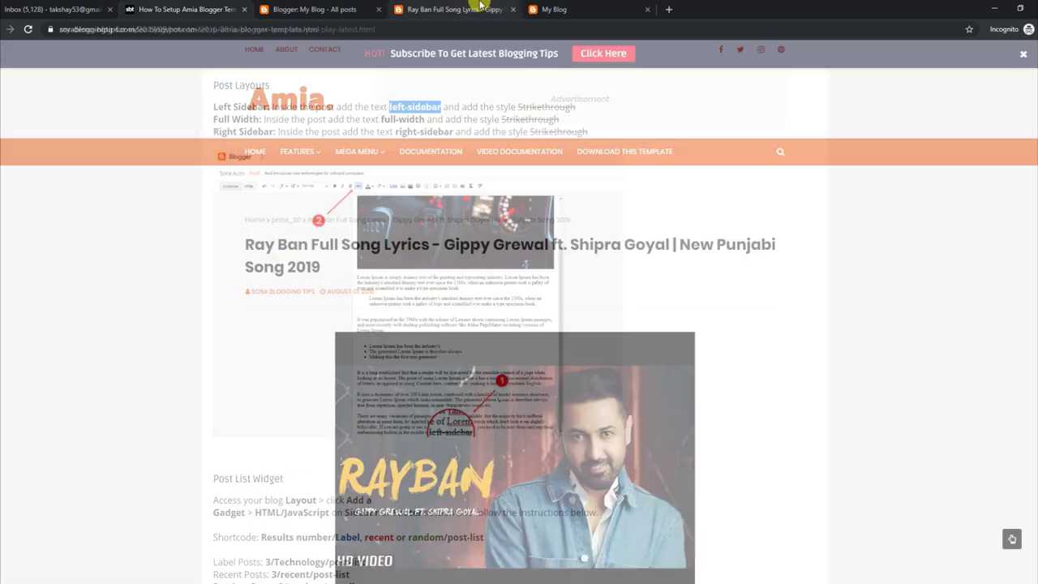
{"action": "left_click", "coordinate": [355, 7]}
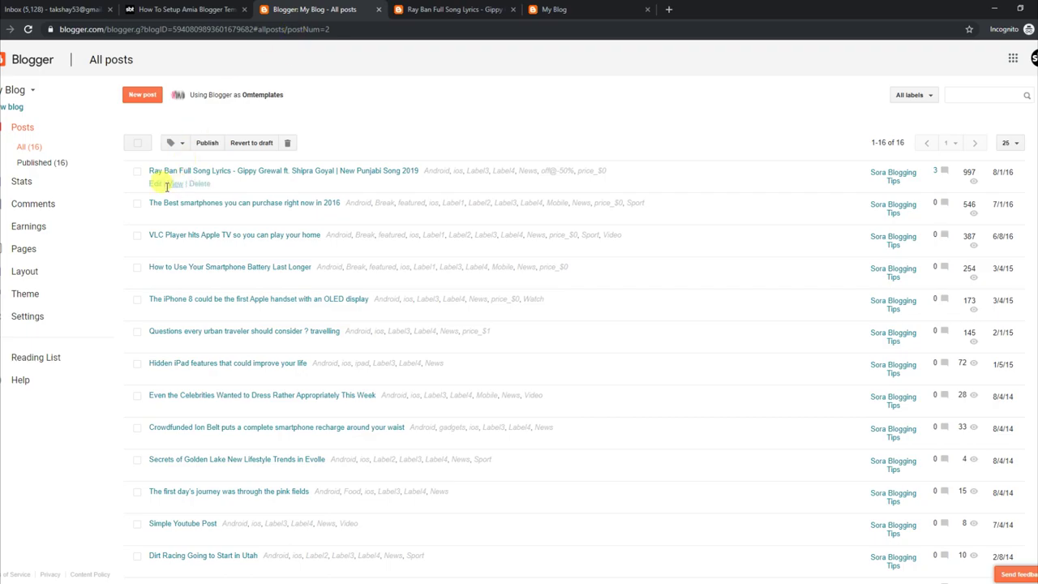
{"action": "left_click", "coordinate": [158, 187]}
{"action": "left_click_drag", "start_coordinate": [632, 215], "coordinate": [641, 552]}
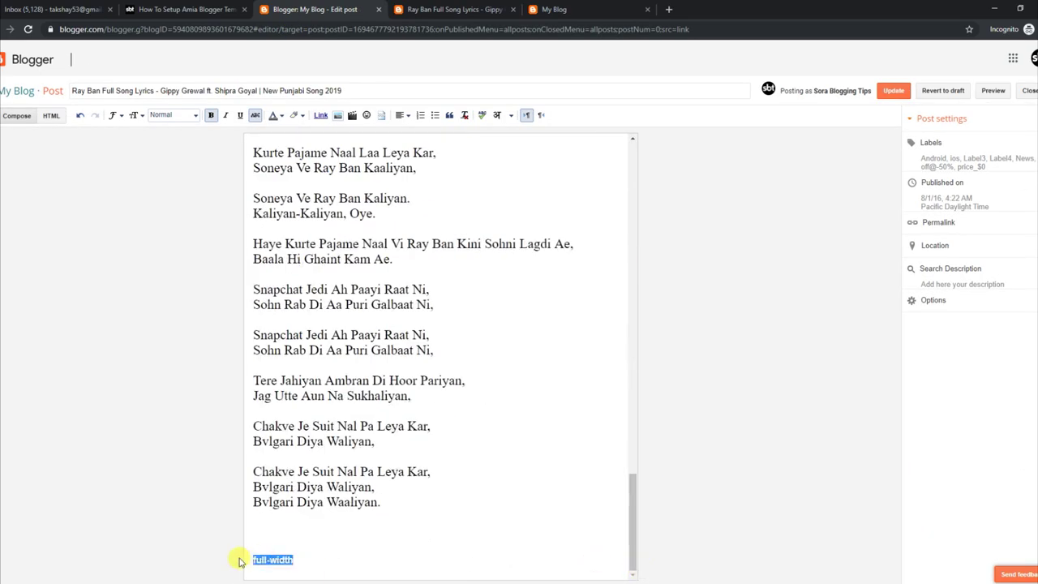
{"action": "right_click", "coordinate": [268, 558]}
{"action": "left_click", "coordinate": [301, 471]}
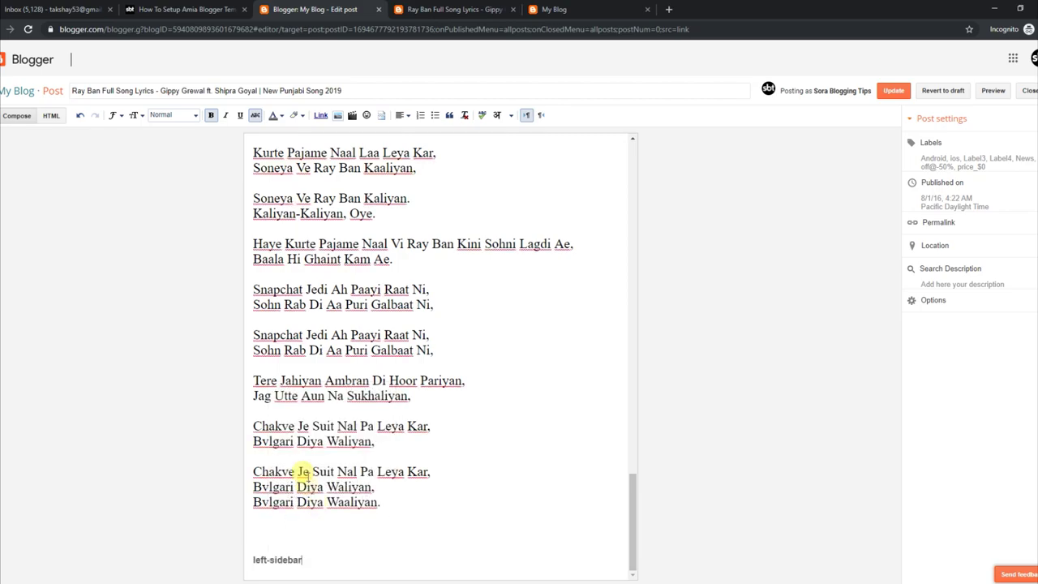
{"action": "left_click", "coordinate": [894, 92]}
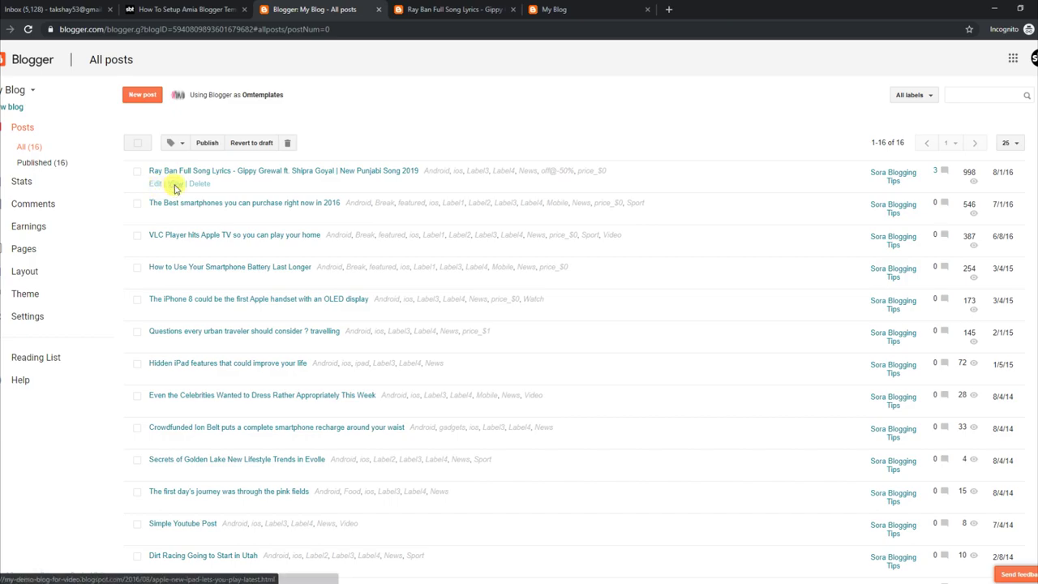
View the published "Ray Ban Full Song Lyrics" post to check its sidebar layout.
{"action": "left_click", "coordinate": [173, 186]}
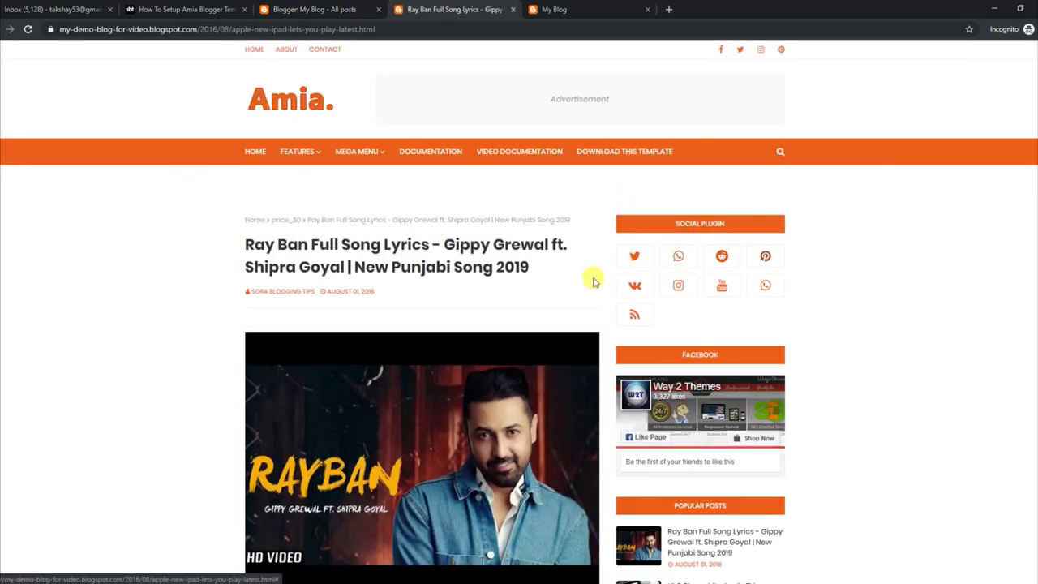
{"action": "scroll", "coordinate": [978, 207], "scroll_direction": "down", "scroll_amount": 5}
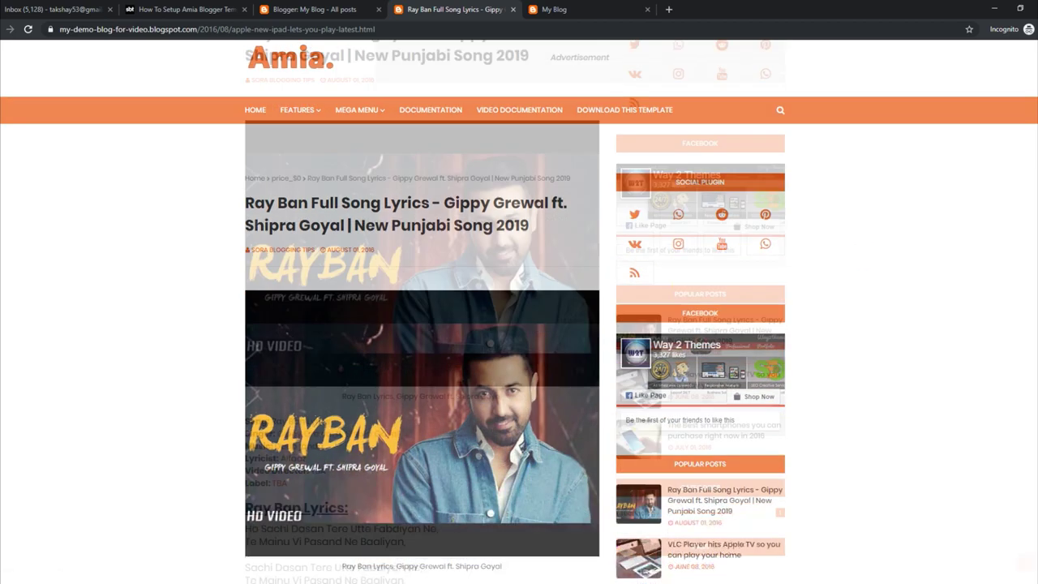
{"action": "scroll", "coordinate": [978, 207], "scroll_direction": "up", "scroll_amount": 5}
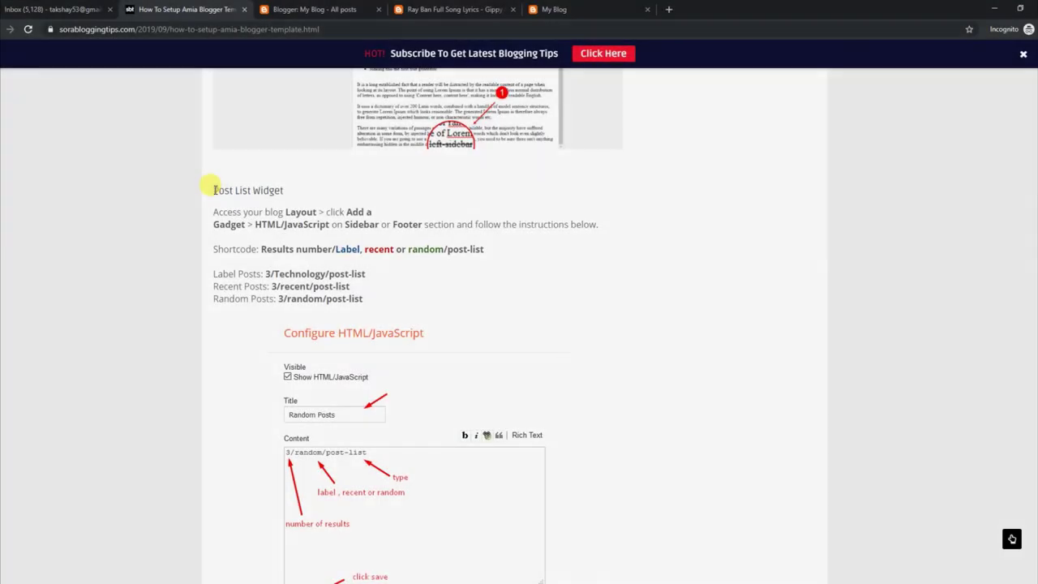
Read the guide's Post List Widget instructions on where to add the gadget and how the shortcode is built.
{"action": "left_click_drag", "start_coordinate": [211, 189], "coordinate": [268, 188]}
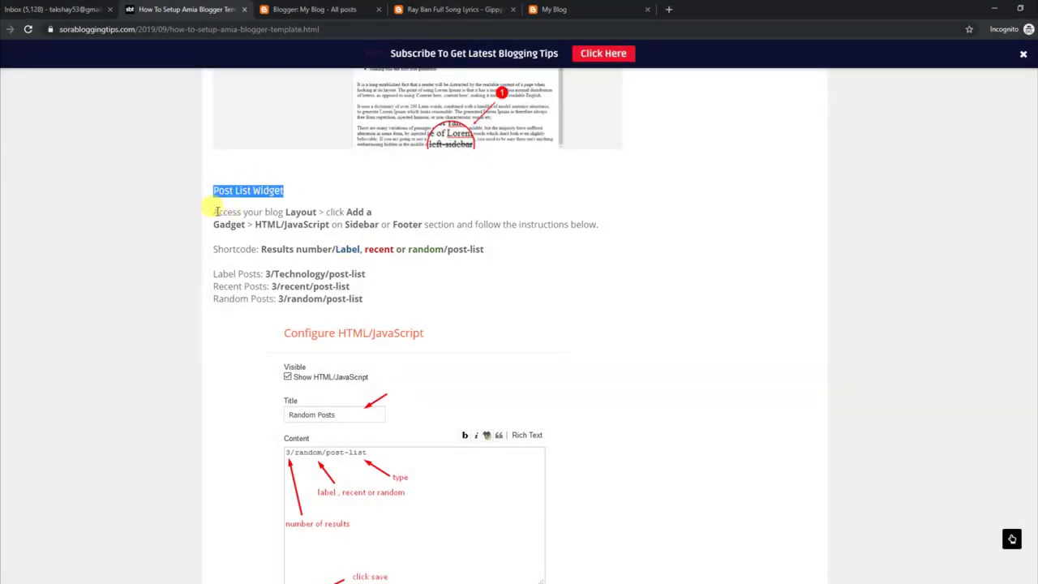
{"action": "left_click_drag", "start_coordinate": [214, 212], "coordinate": [374, 215]}
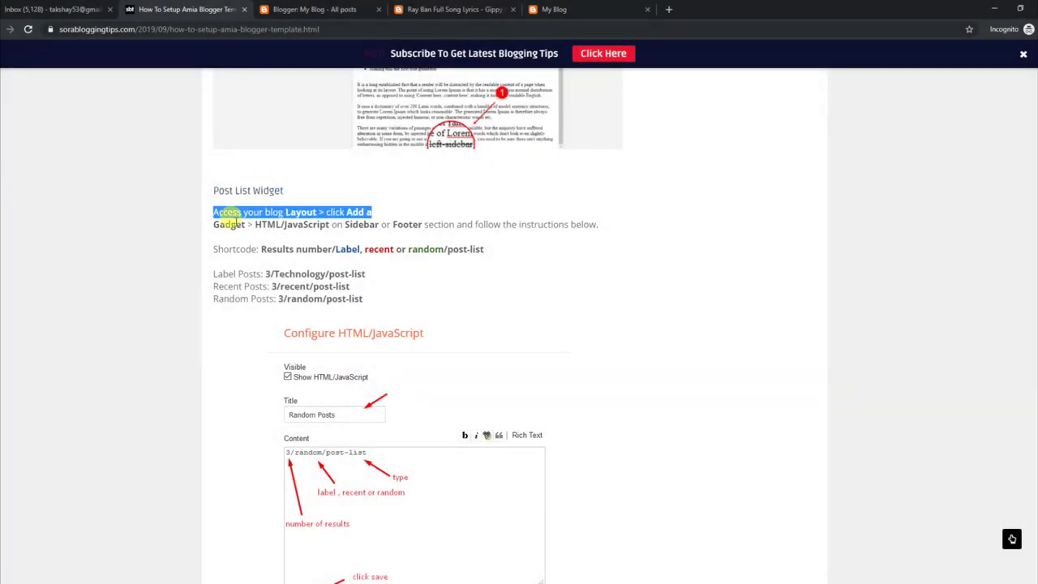
{"action": "left_click_drag", "start_coordinate": [213, 228], "coordinate": [608, 231]}
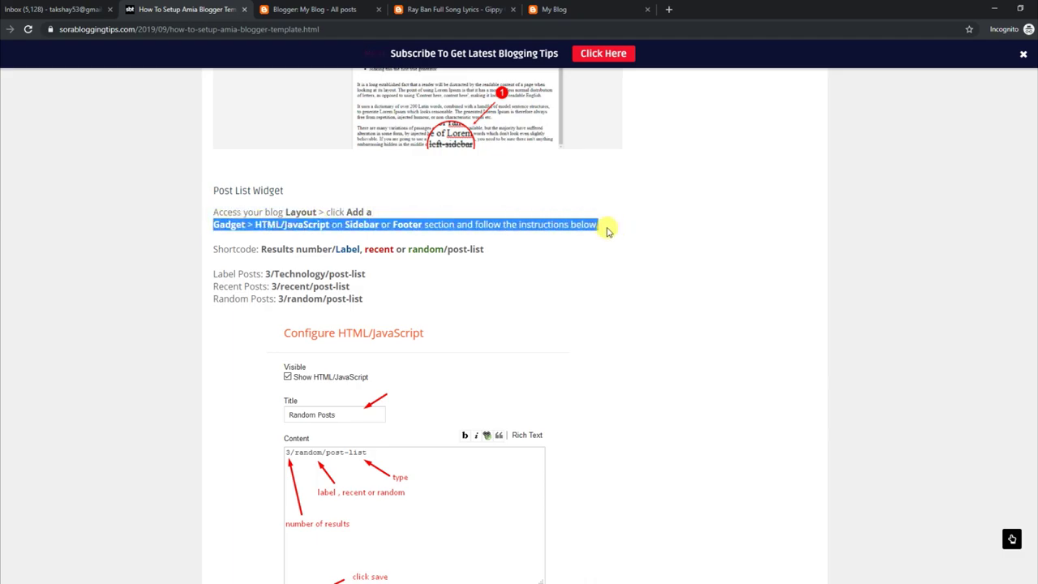
{"action": "left_click_drag", "start_coordinate": [215, 249], "coordinate": [498, 258]}
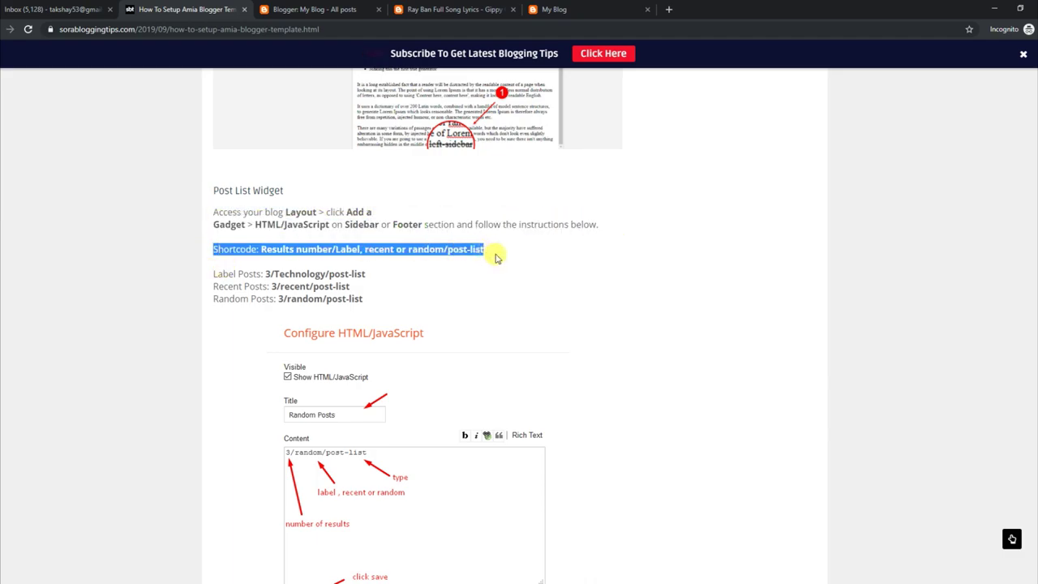
Copy the label posts shortcode 3/Technology/post-list from the guide and open the blog's Layout page.
{"action": "left_click_drag", "start_coordinate": [266, 274], "coordinate": [371, 275]}
{"action": "right_click", "coordinate": [344, 276]}
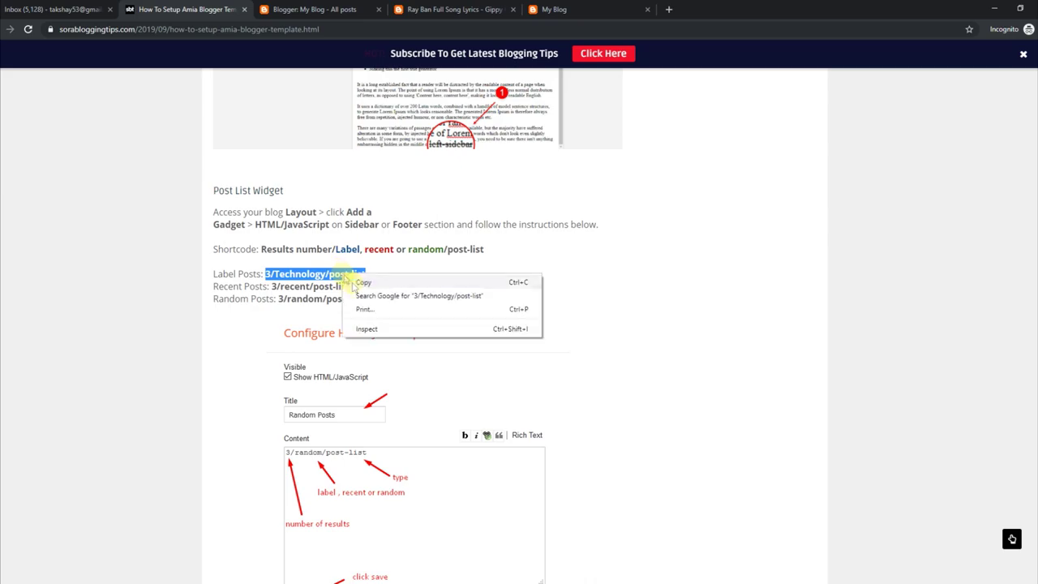
{"action": "left_click", "coordinate": [363, 284]}
{"action": "left_click", "coordinate": [320, 7]}
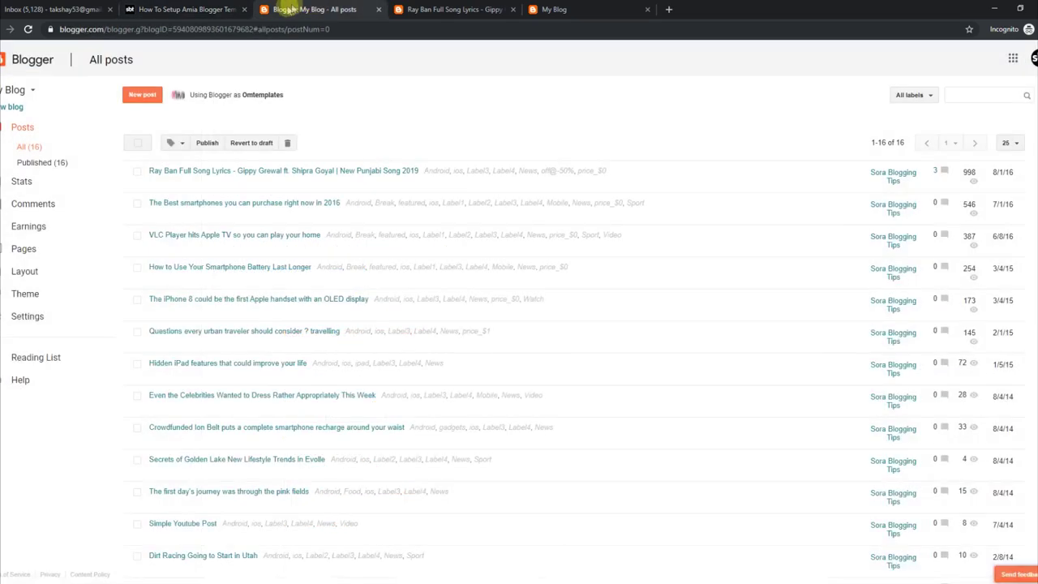
{"action": "left_click", "coordinate": [39, 271]}
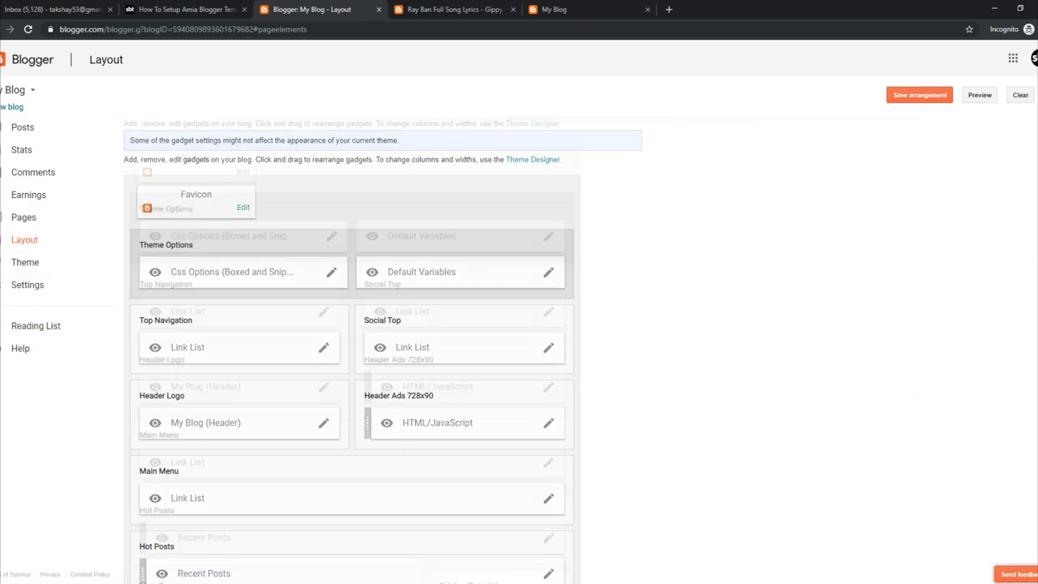
Add an HTML/JavaScript gadget with content 3/Technology/post-list to Sidebar Right (B), save it, and refresh the published post.
{"action": "scroll", "coordinate": [1014, 389], "scroll_direction": "down", "scroll_amount": 5}
{"action": "left_click", "coordinate": [490, 349]}
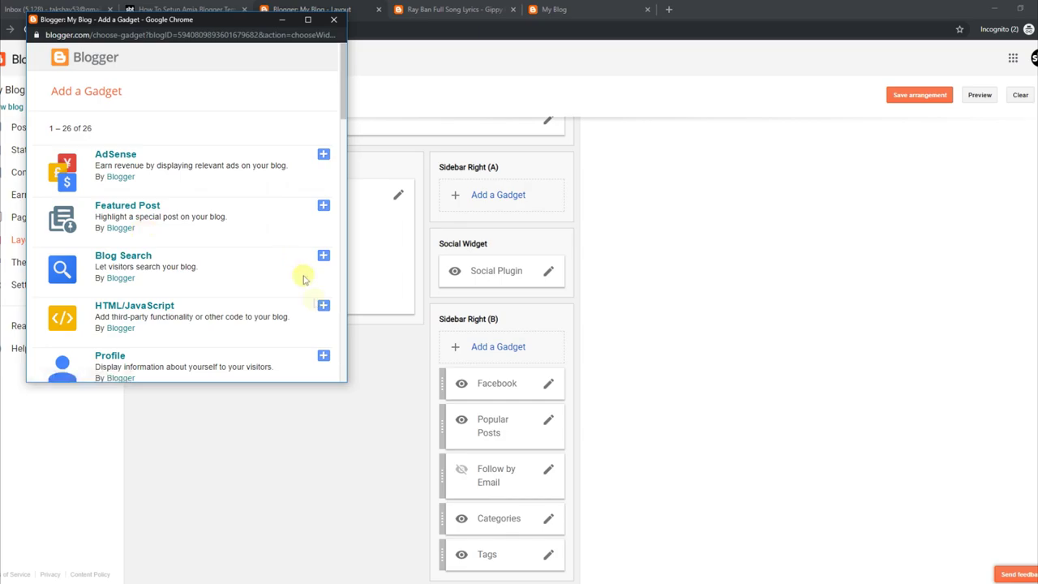
{"action": "left_click", "coordinate": [323, 305]}
{"action": "right_click", "coordinate": [113, 212]}
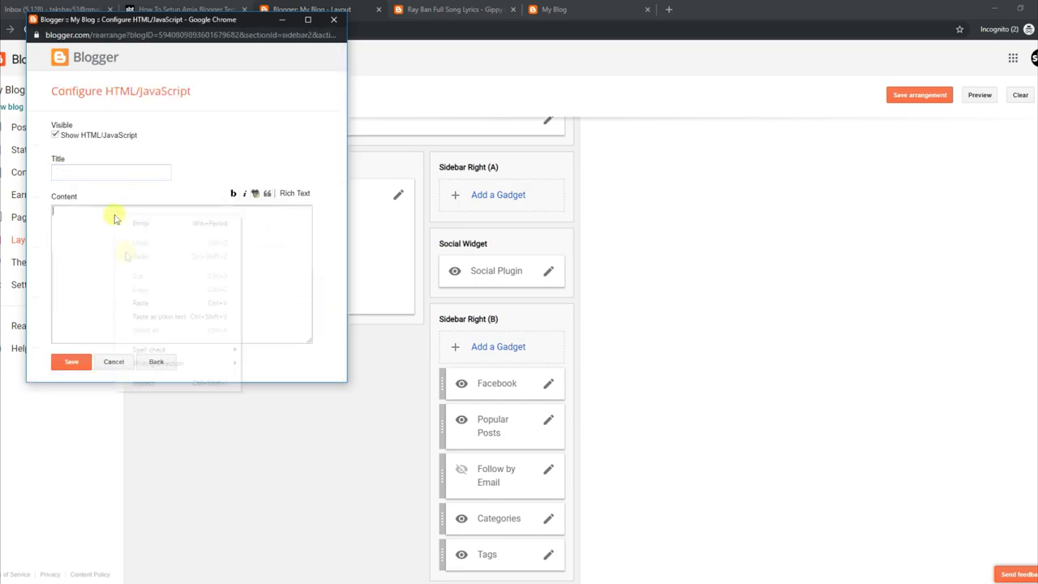
{"action": "left_click", "coordinate": [145, 302]}
{"action": "left_click", "coordinate": [75, 364]}
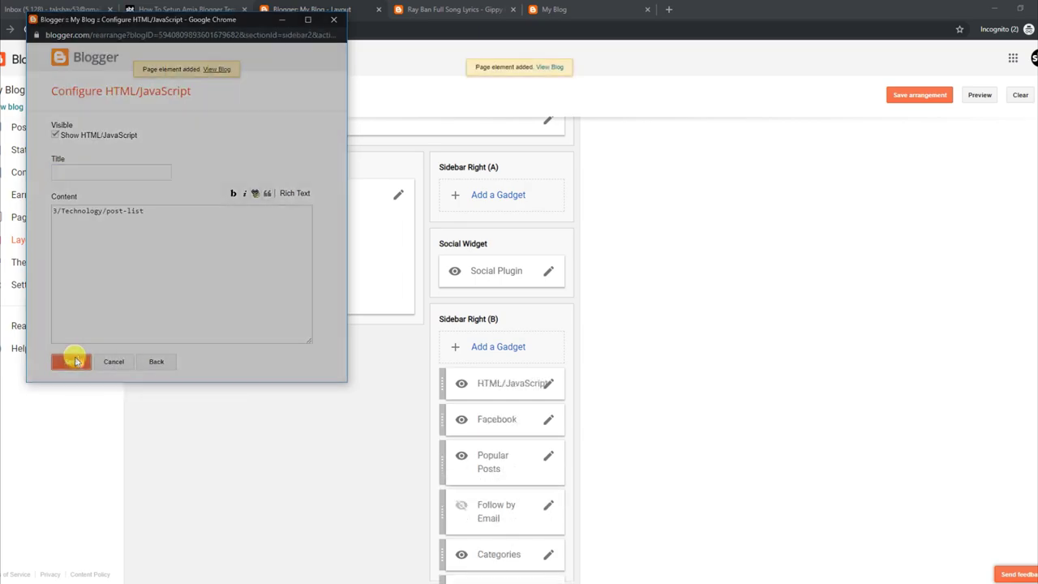
{"action": "left_click", "coordinate": [455, 7]}
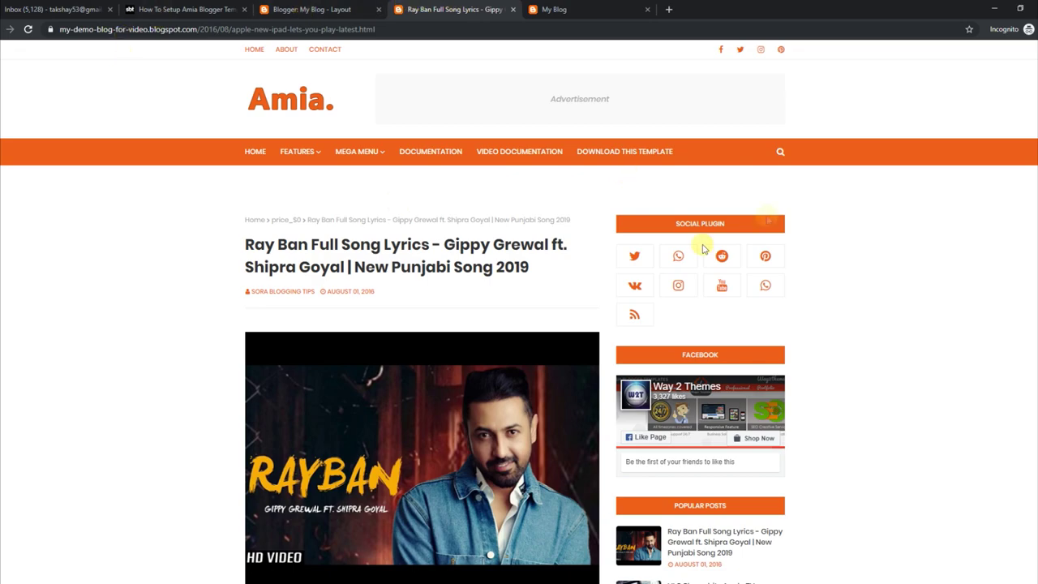
{"action": "left_click", "coordinate": [27, 29]}
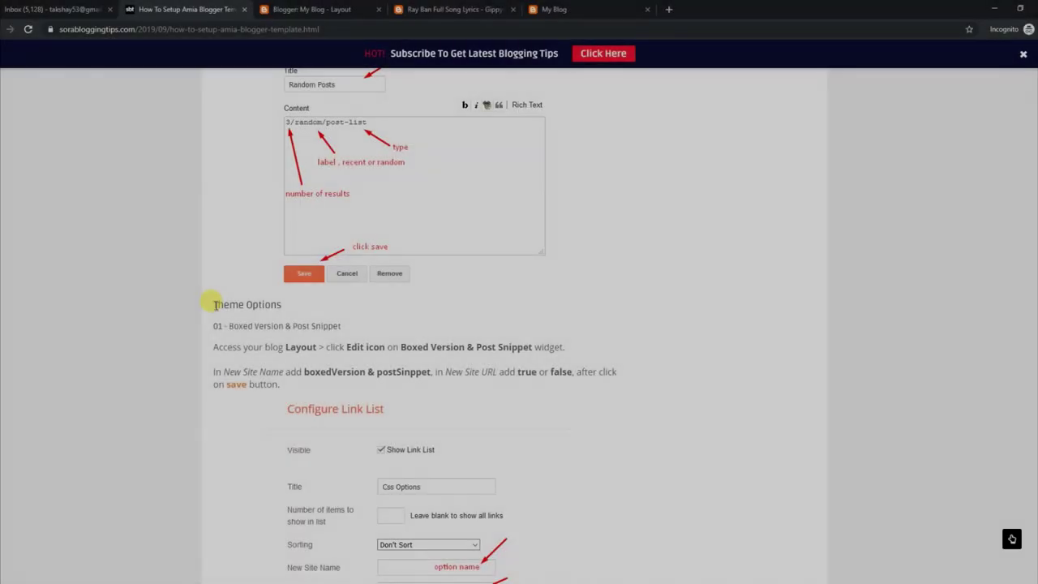
Read the guide's Theme Options instructions for the Boxed Version & Post Snippet widget.
{"action": "left_click_drag", "start_coordinate": [213, 302], "coordinate": [284, 309]}
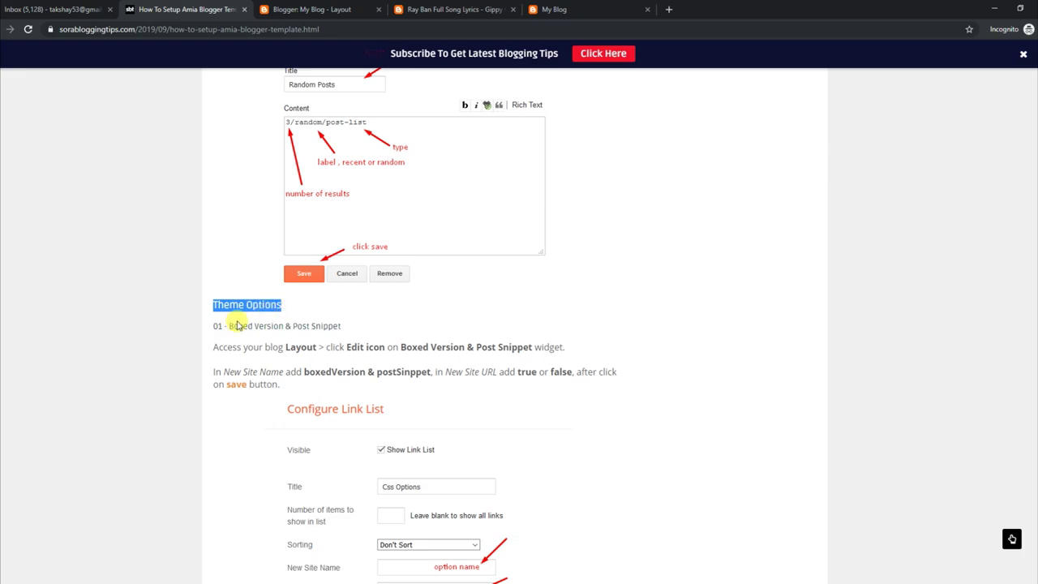
{"action": "left_click_drag", "start_coordinate": [215, 325], "coordinate": [302, 326]}
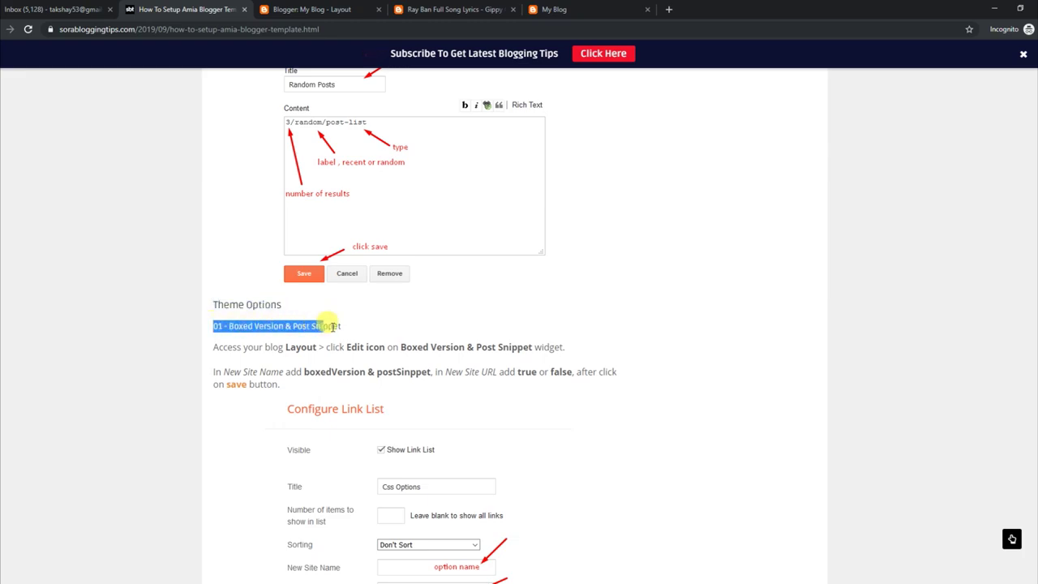
{"action": "left_click_drag", "start_coordinate": [214, 348], "coordinate": [554, 362]}
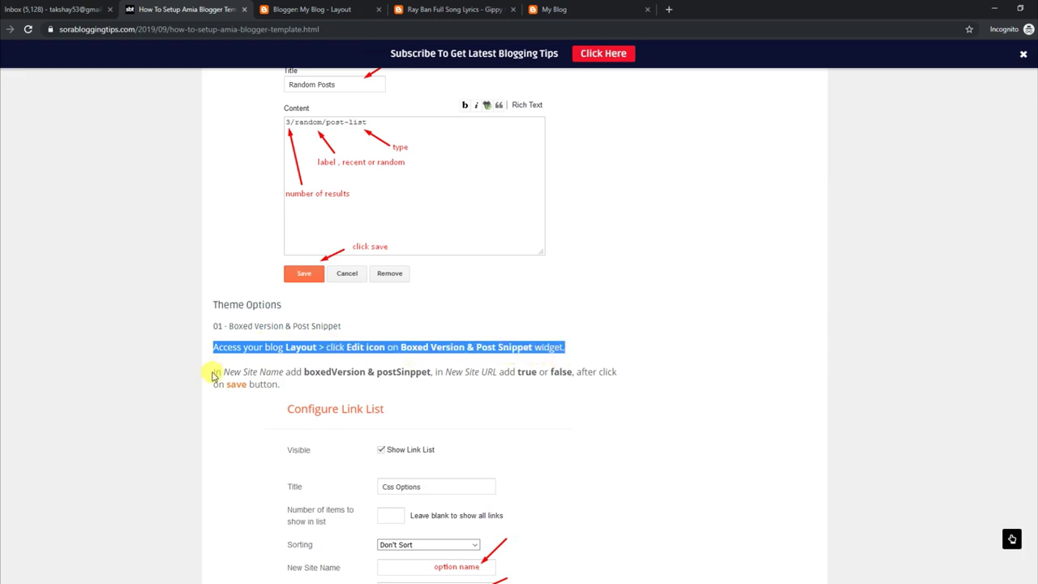
{"action": "left_click_drag", "start_coordinate": [217, 372], "coordinate": [328, 387]}
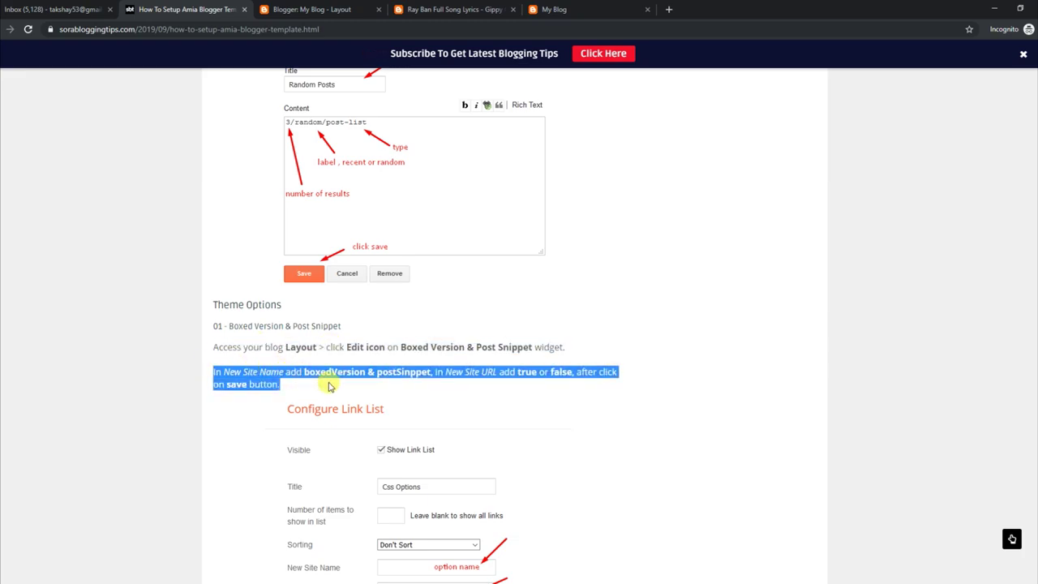
Reopen the "How To Setup Amia Blogger Template" guide and examine the example settings in its Theme Options section.
{"action": "left_click", "coordinate": [404, 414]}
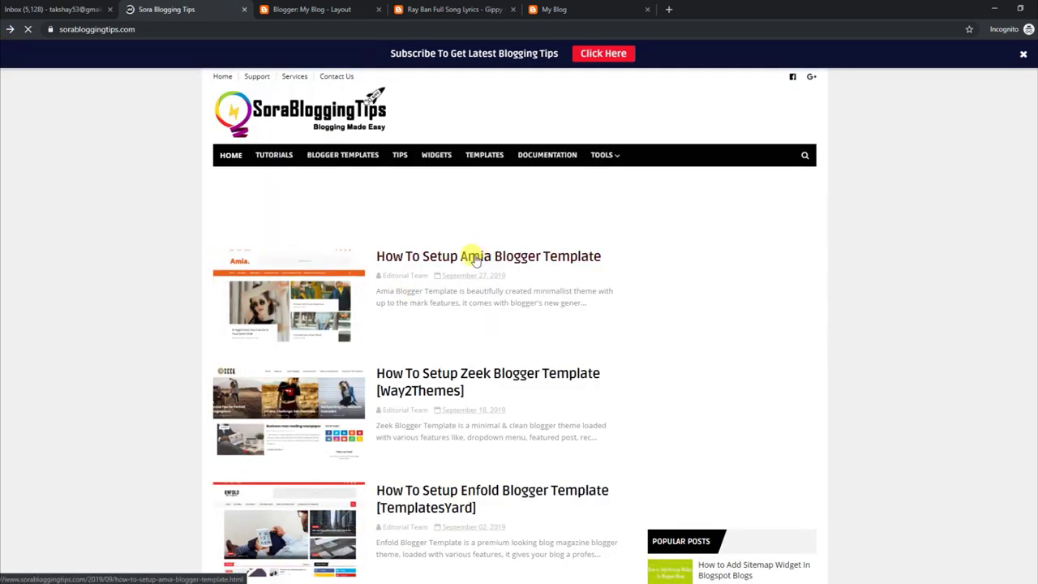
{"action": "left_click", "coordinate": [476, 258]}
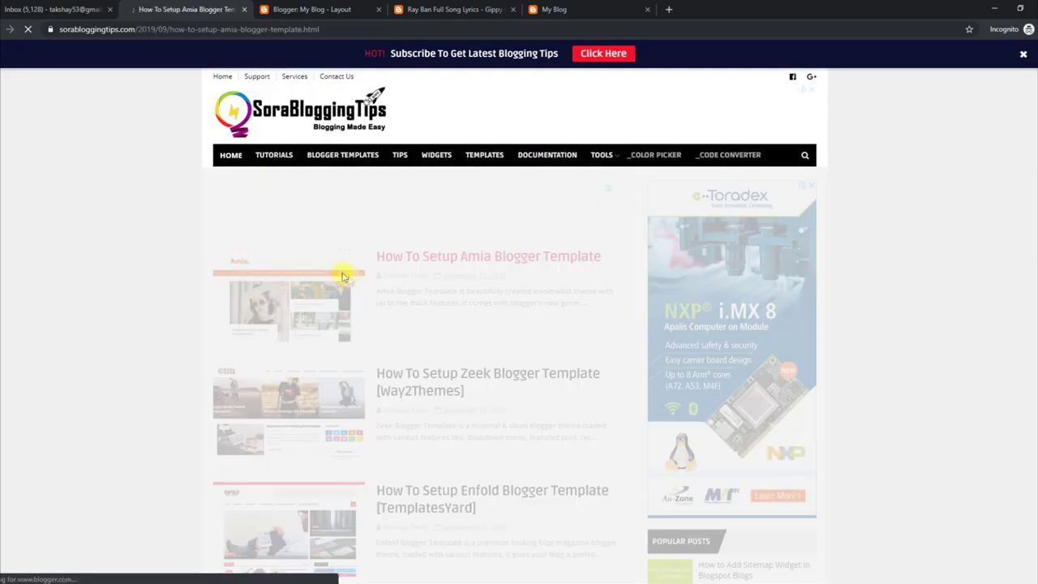
{"action": "scroll", "coordinate": [1011, 538], "scroll_direction": "down", "scroll_amount": 20}
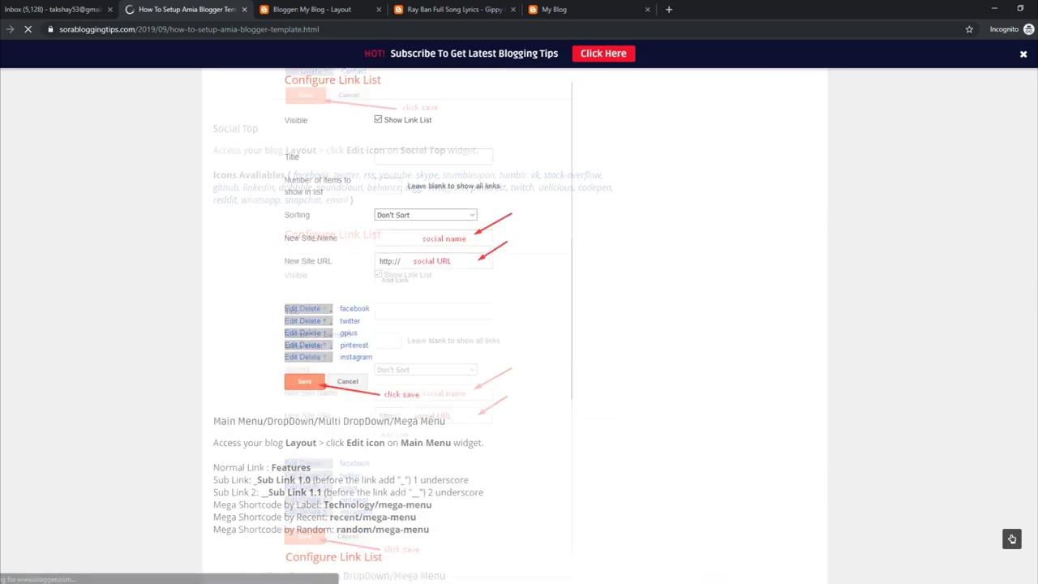
{"action": "scroll", "coordinate": [1012, 539], "scroll_direction": "down", "scroll_amount": 10}
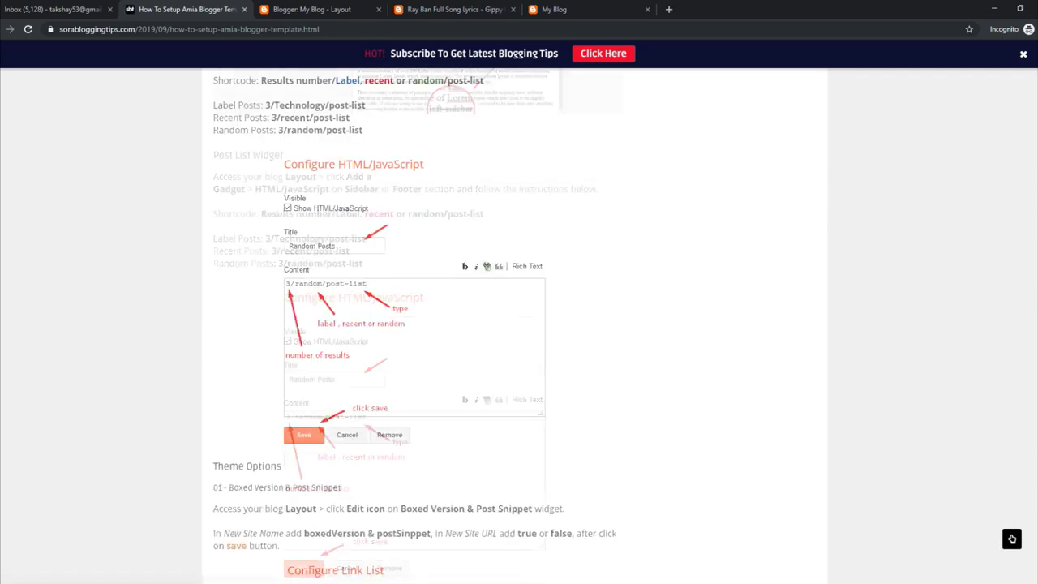
{"action": "scroll", "coordinate": [303, 319], "scroll_direction": "down", "scroll_amount": 2}
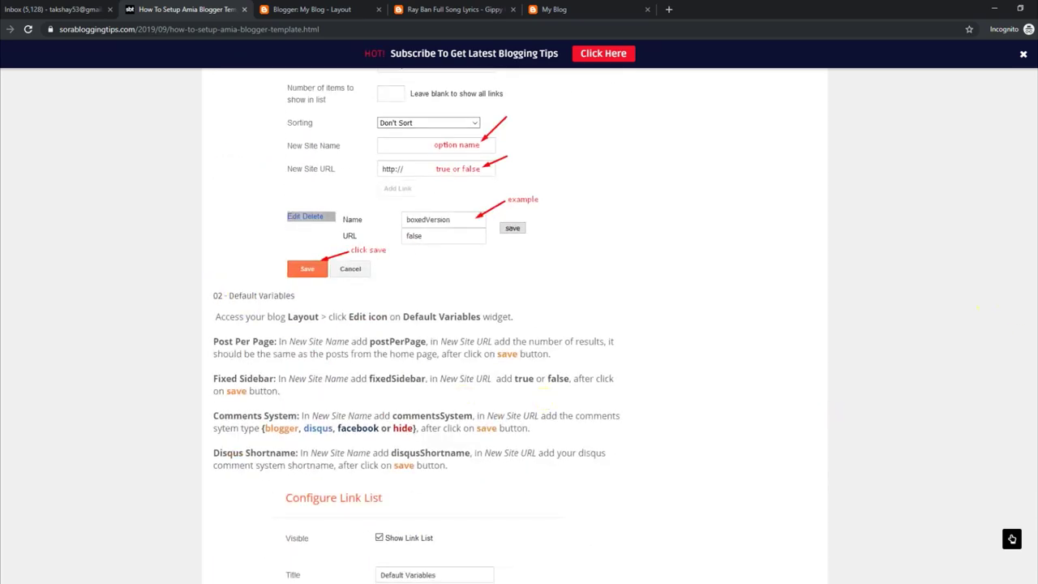
{"action": "scroll", "coordinate": [328, 325], "scroll_direction": "up", "scroll_amount": 3}
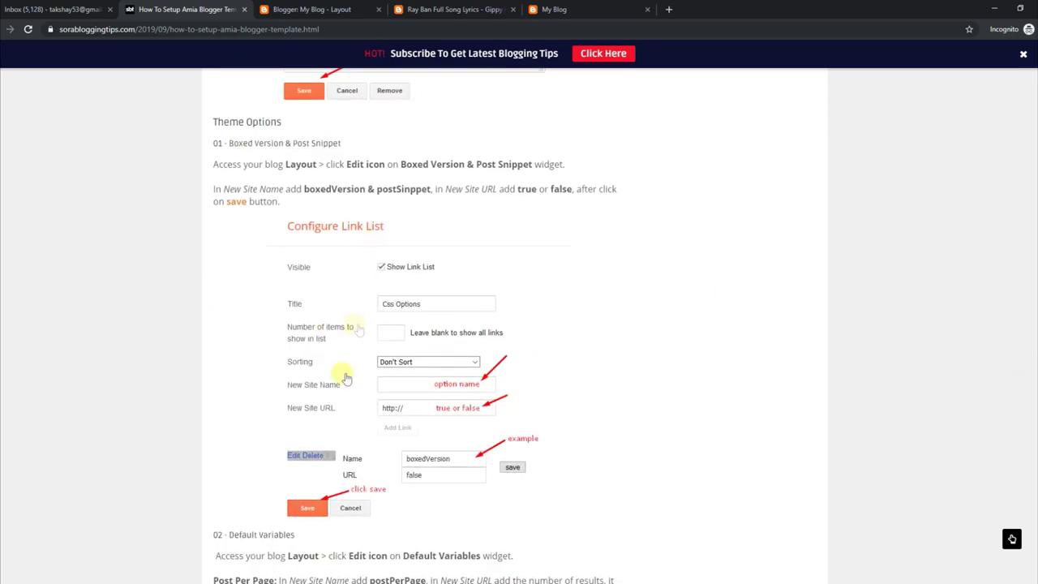
Set the boxedVersion option to true in the Css Options gadget of the blog layout, save it, and view the blog's home page.
{"action": "left_click", "coordinate": [339, 10]}
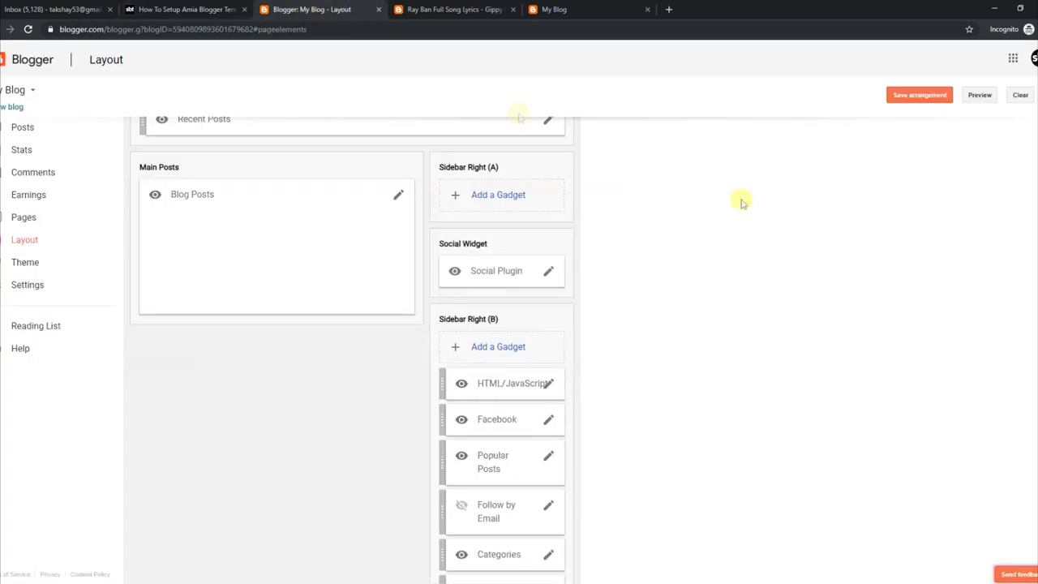
{"action": "scroll", "coordinate": [375, 122], "scroll_direction": "up", "scroll_amount": 5}
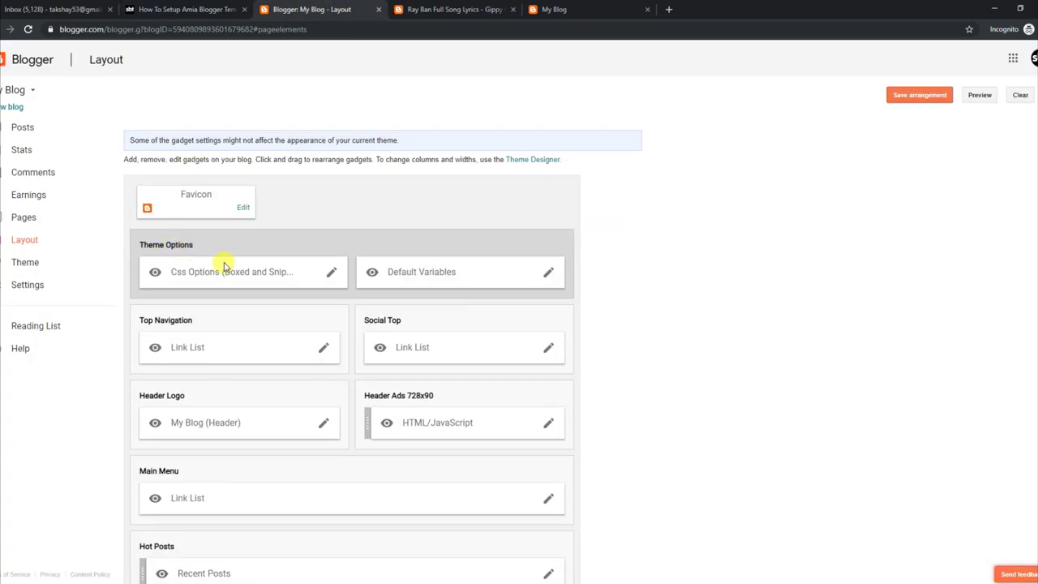
{"action": "left_click", "coordinate": [338, 278]}
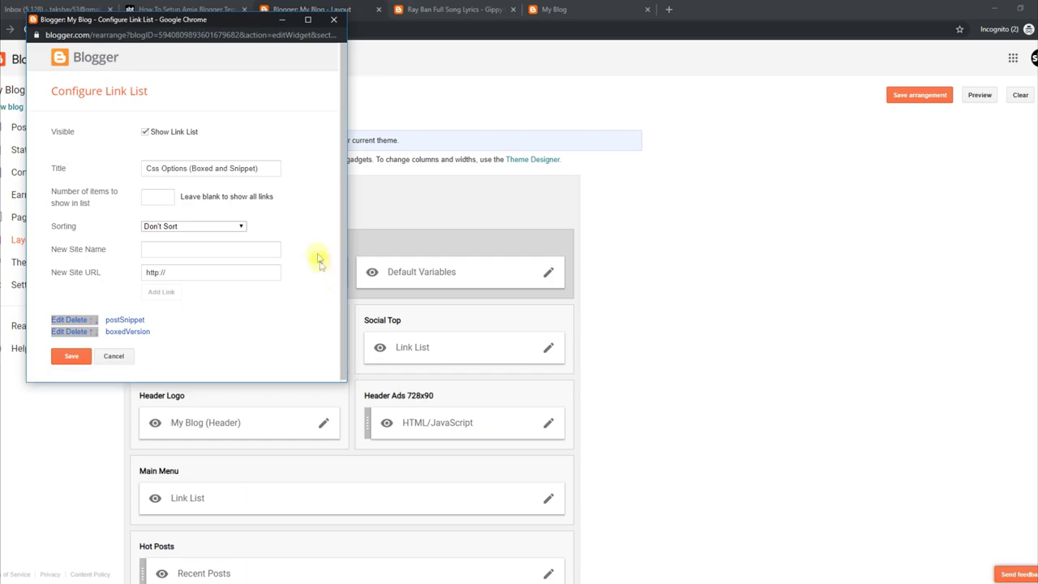
{"action": "left_click", "coordinate": [56, 332]}
{"action": "left_click_drag", "start_coordinate": [188, 351], "coordinate": [140, 351]}
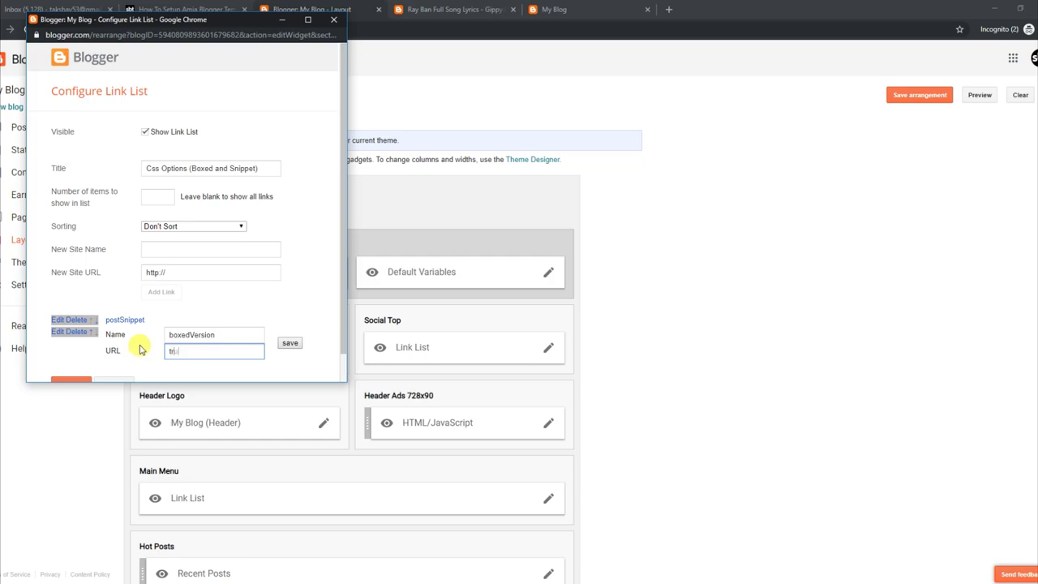
{"action": "left_click", "coordinate": [291, 345]}
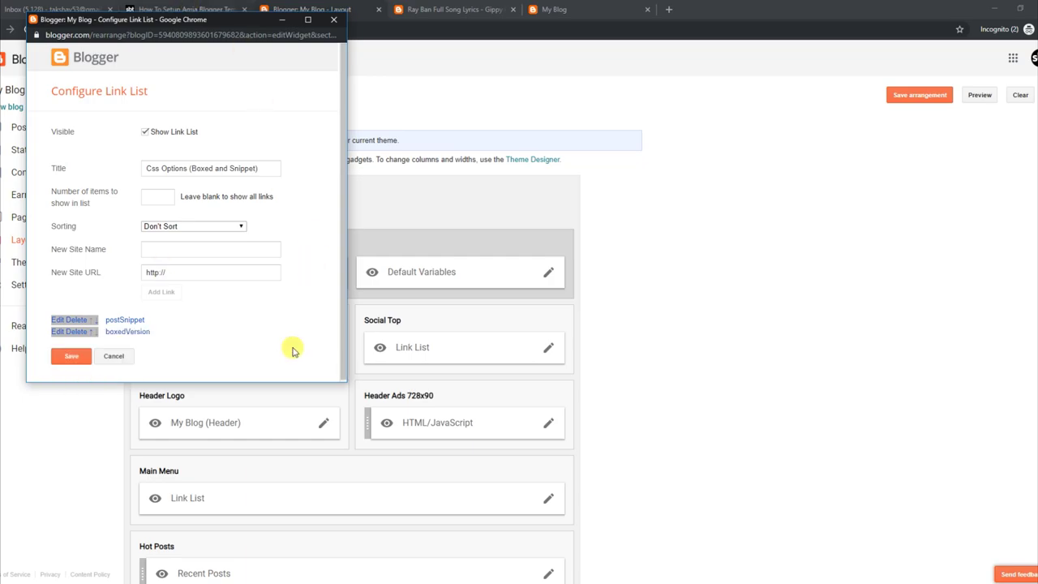
{"action": "left_click", "coordinate": [75, 357]}
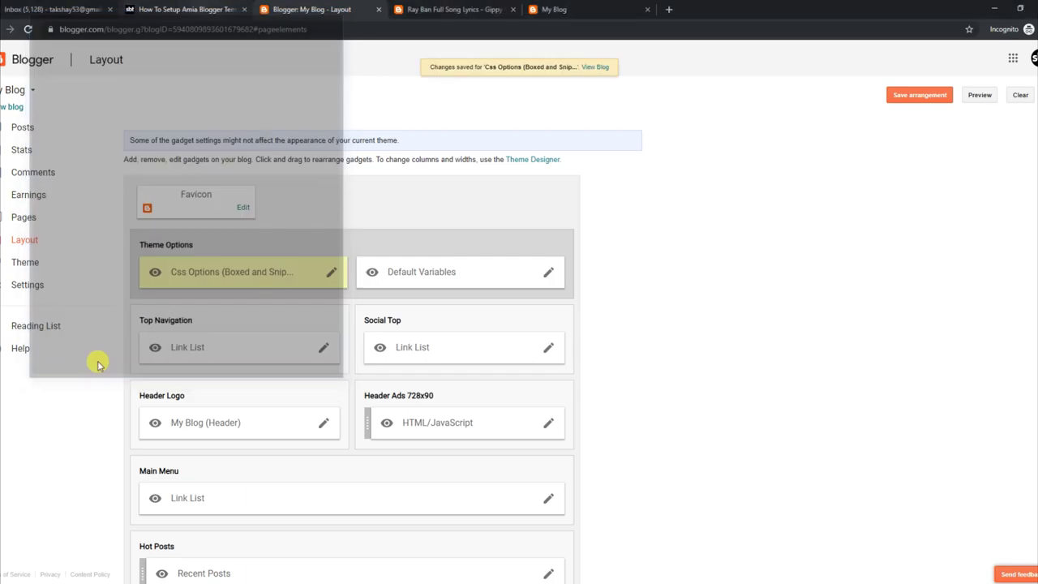
{"action": "left_click", "coordinate": [454, 9]}
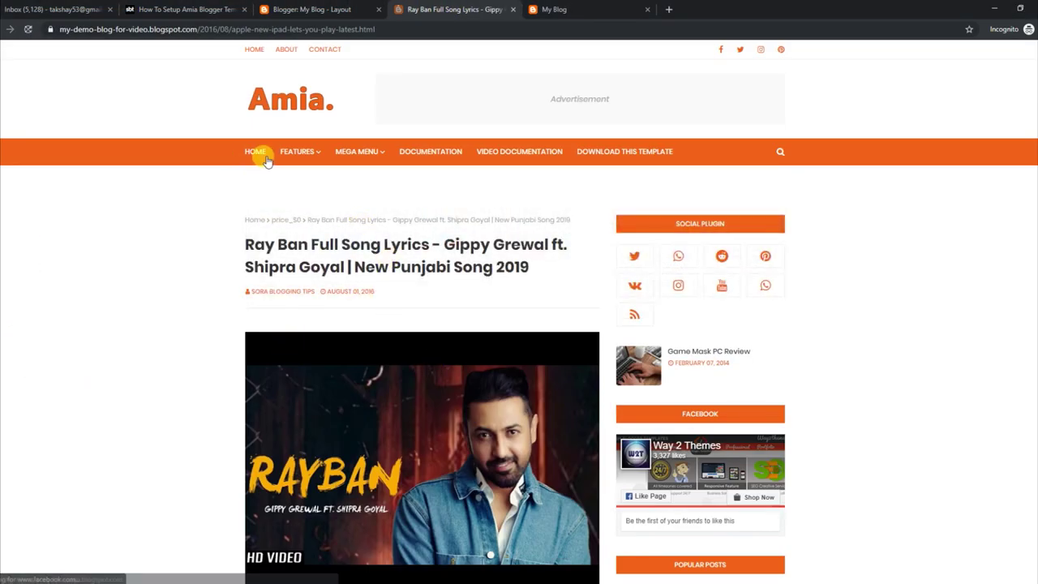
{"action": "left_click", "coordinate": [261, 158]}
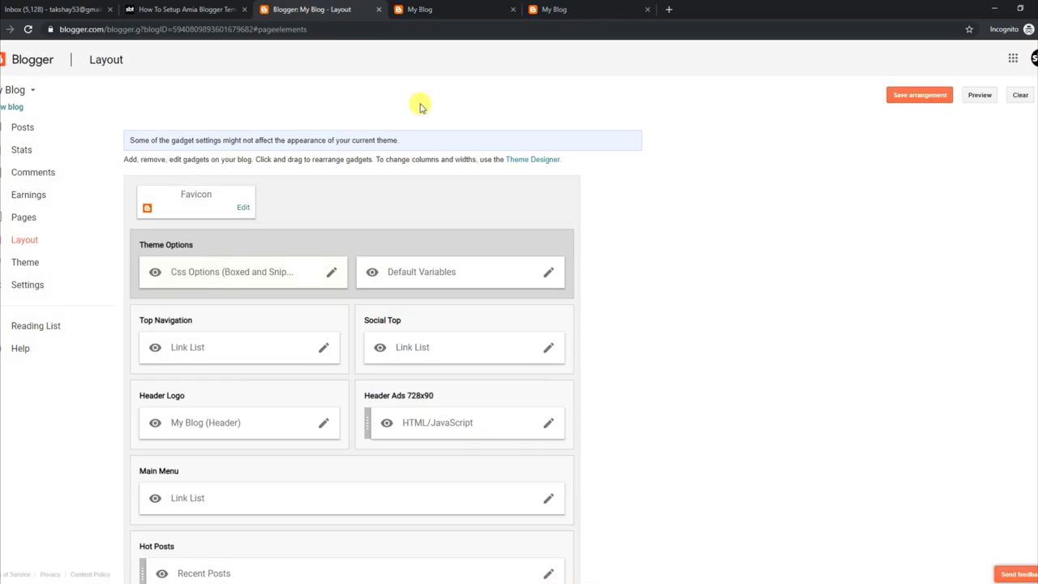
Read the guide's Default Variables instructions for Post Per Page, Fixed Sidebar, Comments System and Disqus Shortname.
{"action": "left_click", "coordinate": [210, 10]}
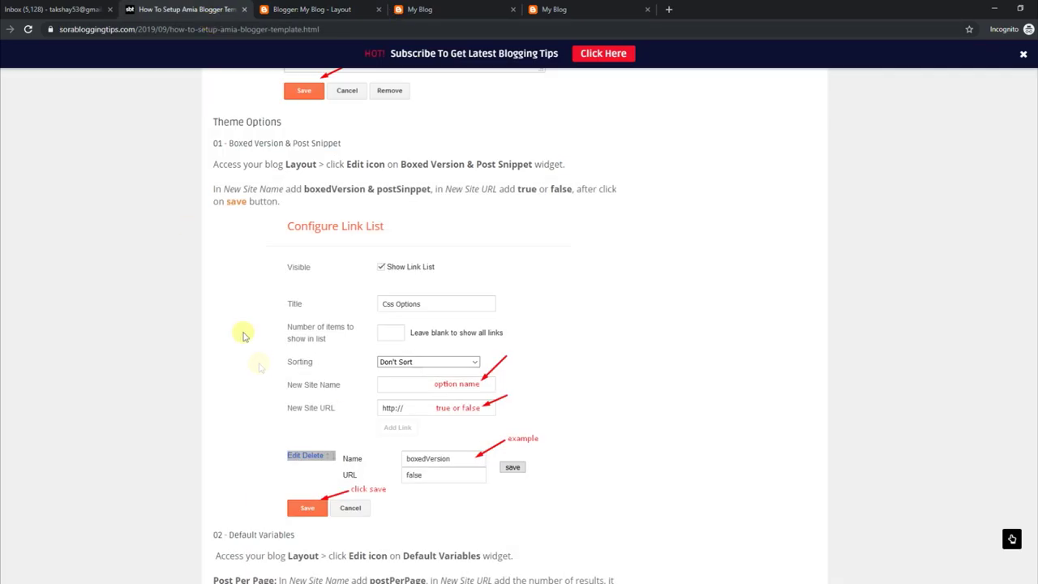
{"action": "scroll", "coordinate": [750, 293], "scroll_direction": "down", "scroll_amount": 5}
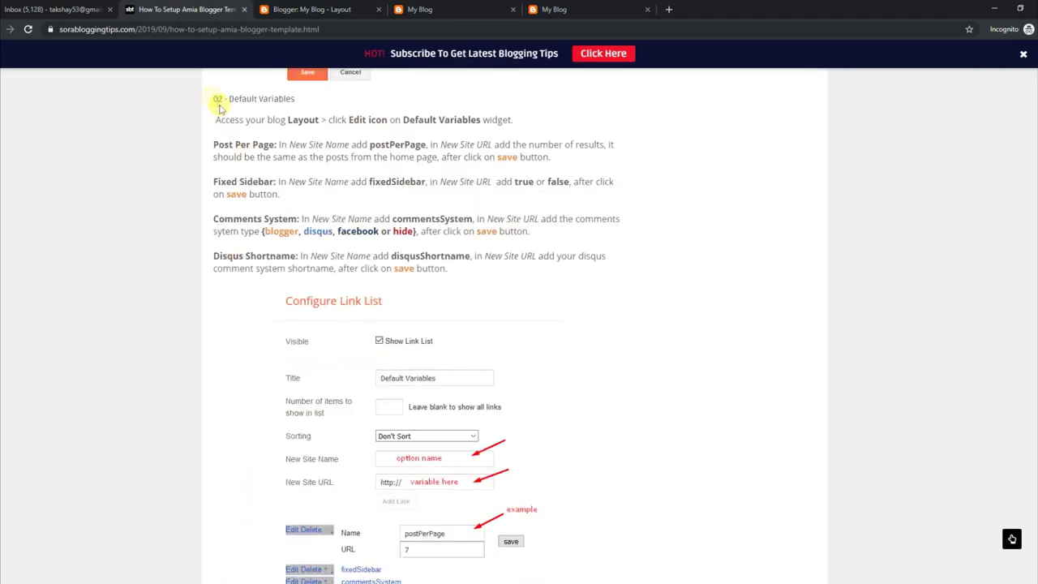
{"action": "left_click_drag", "start_coordinate": [214, 98], "coordinate": [307, 98]}
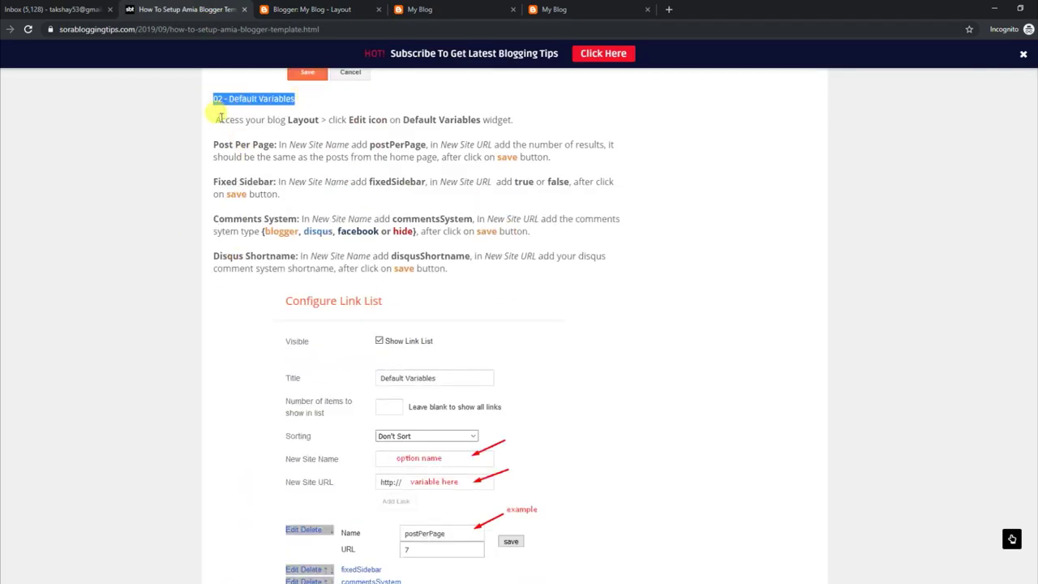
{"action": "left_click_drag", "start_coordinate": [218, 118], "coordinate": [507, 118]}
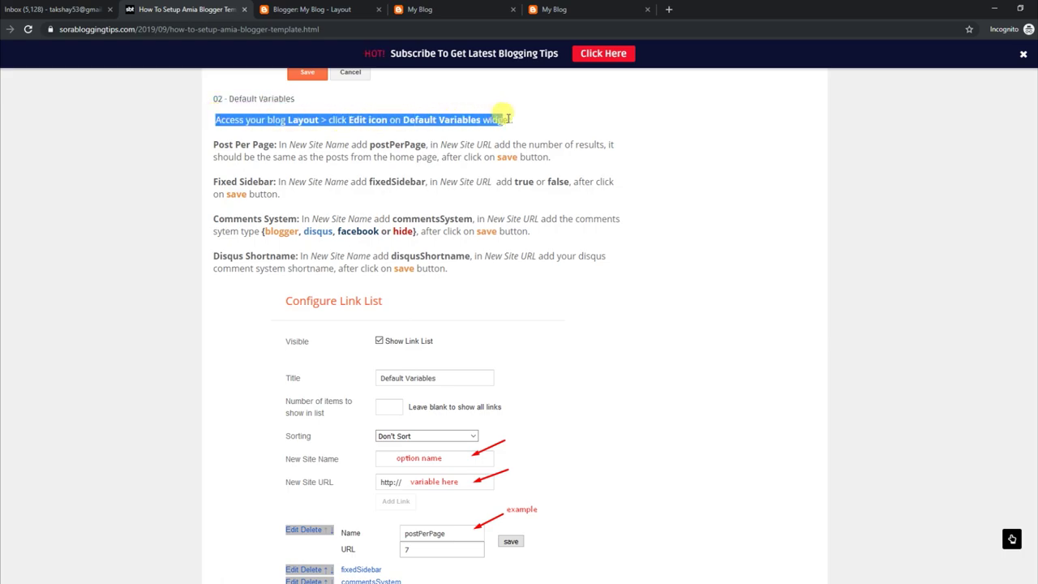
{"action": "left_click_drag", "start_coordinate": [213, 143], "coordinate": [560, 161]}
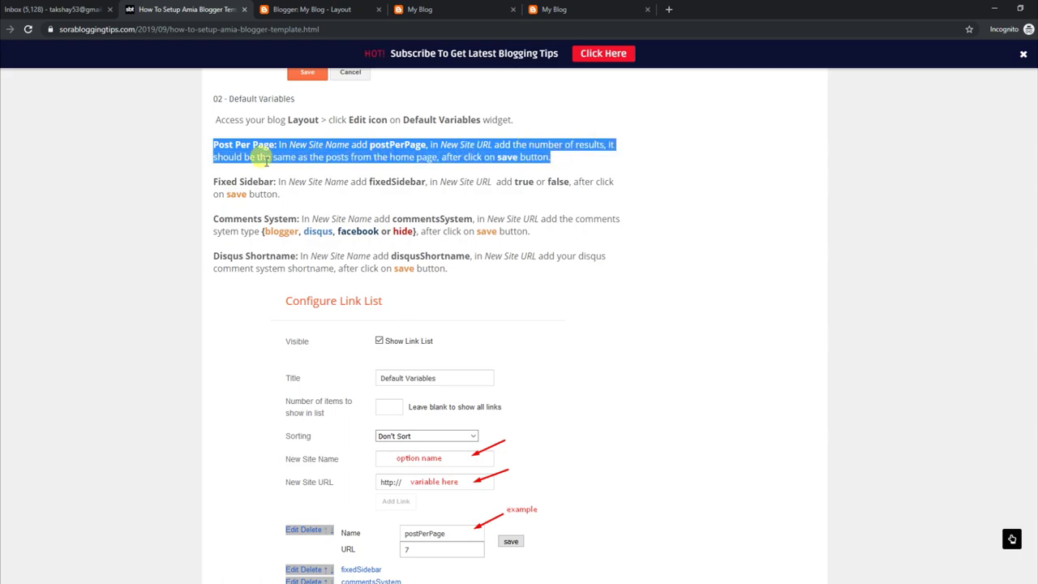
{"action": "left_click_drag", "start_coordinate": [213, 181], "coordinate": [503, 195]}
{"action": "left_click_drag", "start_coordinate": [215, 219], "coordinate": [535, 237]}
{"action": "left_click_drag", "start_coordinate": [216, 256], "coordinate": [456, 269]}
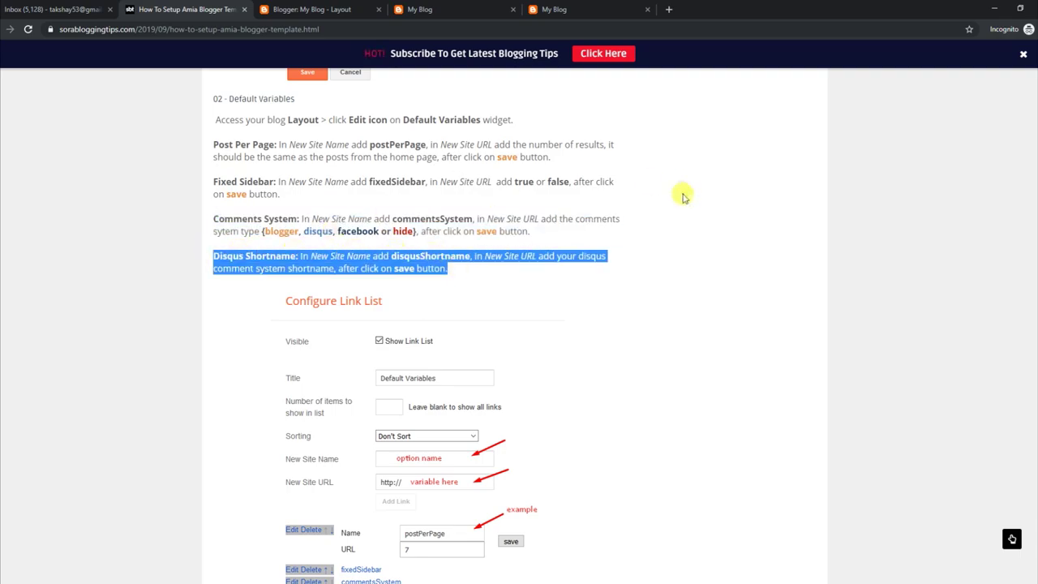
{"action": "scroll", "coordinate": [788, 233], "scroll_direction": "up", "scroll_amount": 2}
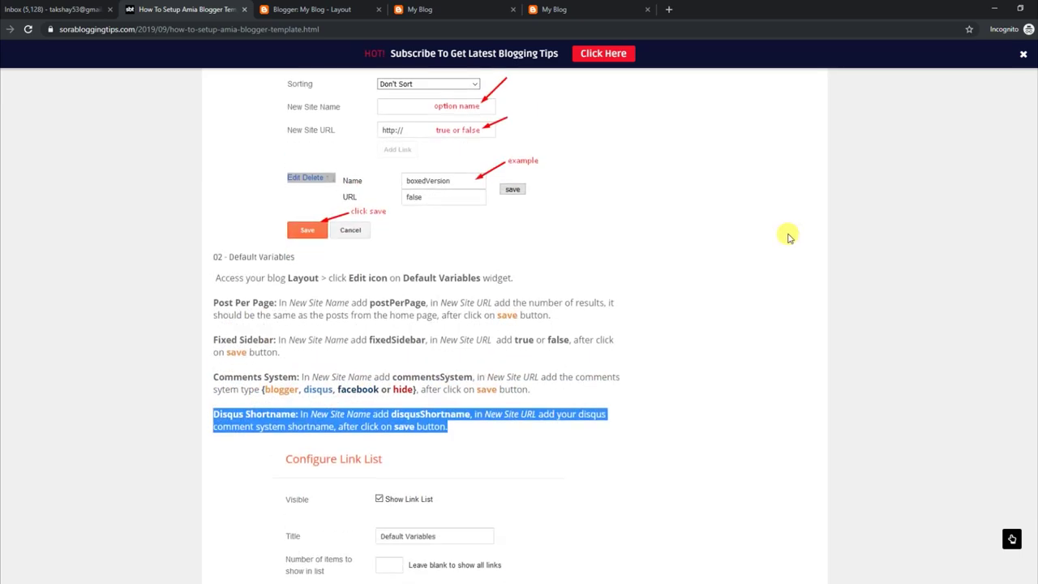
{"action": "scroll", "coordinate": [789, 236], "scroll_direction": "up", "scroll_amount": 3}
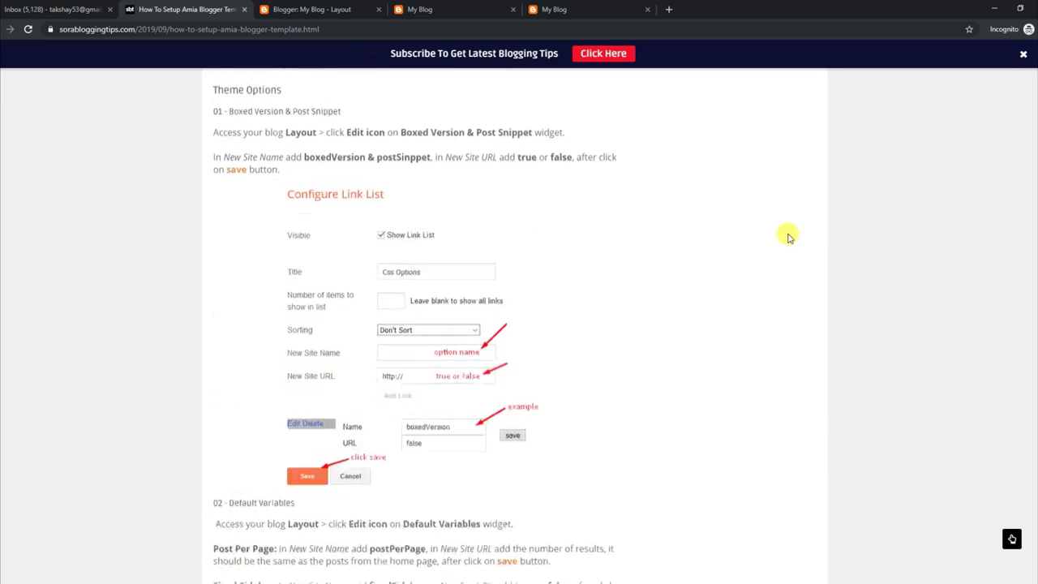
Open the Default Variables gadget in the blog layout and examine its disqusShortname and commentsSystem entries.
{"action": "left_click", "coordinate": [304, 8]}
{"action": "left_click", "coordinate": [554, 275]}
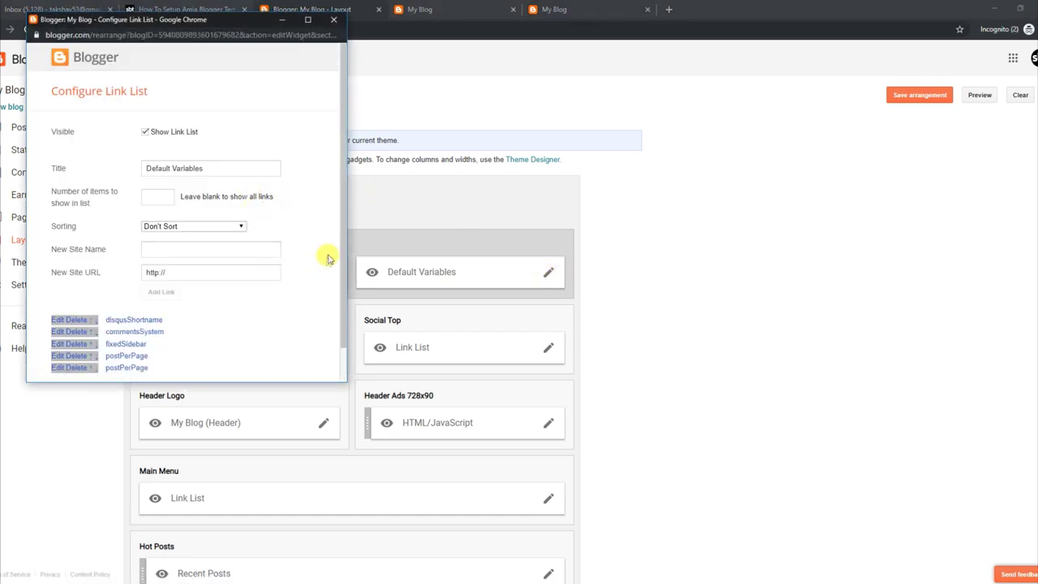
{"action": "scroll", "coordinate": [340, 268], "scroll_direction": "down", "scroll_amount": 1}
{"action": "left_click", "coordinate": [58, 282]}
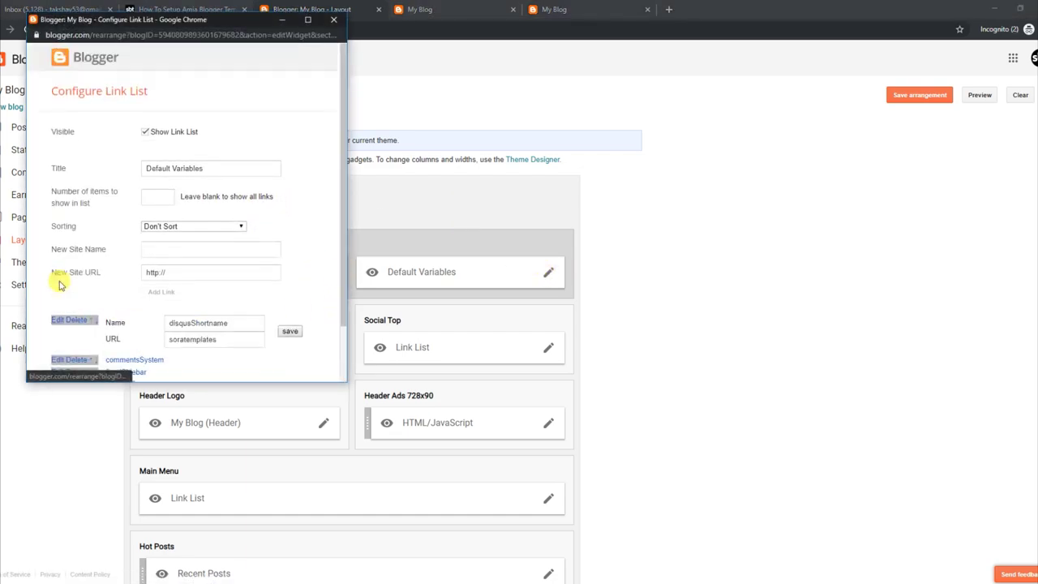
{"action": "scroll", "coordinate": [336, 282], "scroll_direction": "down", "scroll_amount": 2}
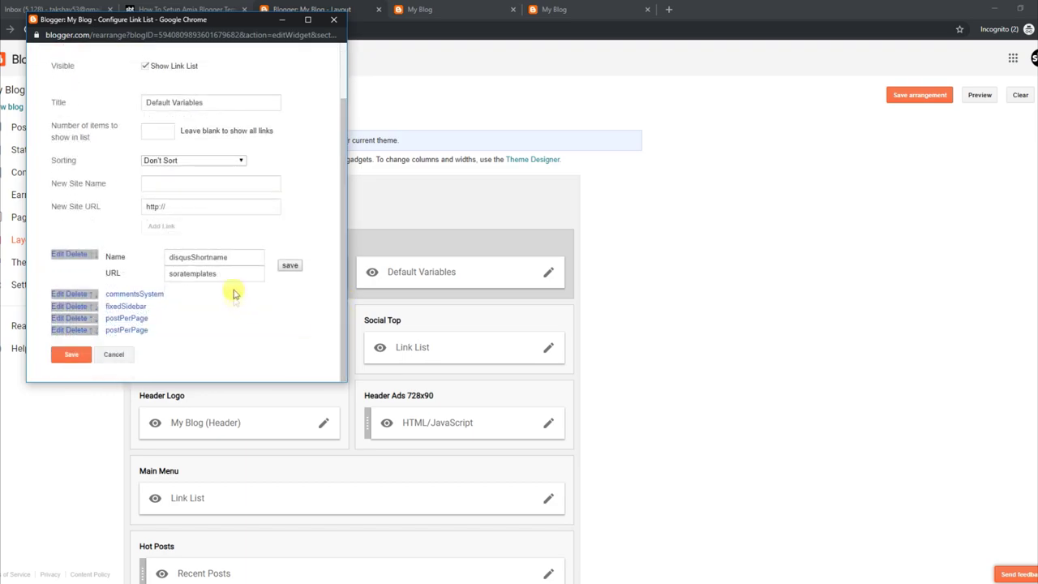
{"action": "left_click_drag", "start_coordinate": [221, 275], "coordinate": [162, 276]}
{"action": "left_click", "coordinate": [55, 297]}
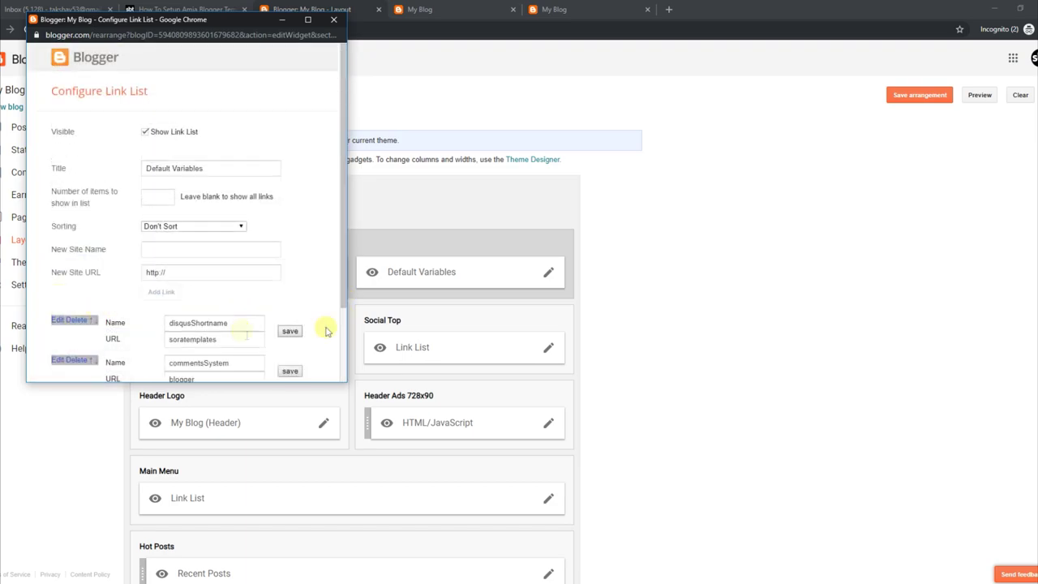
{"action": "scroll", "coordinate": [340, 278], "scroll_direction": "down", "scroll_amount": 2}
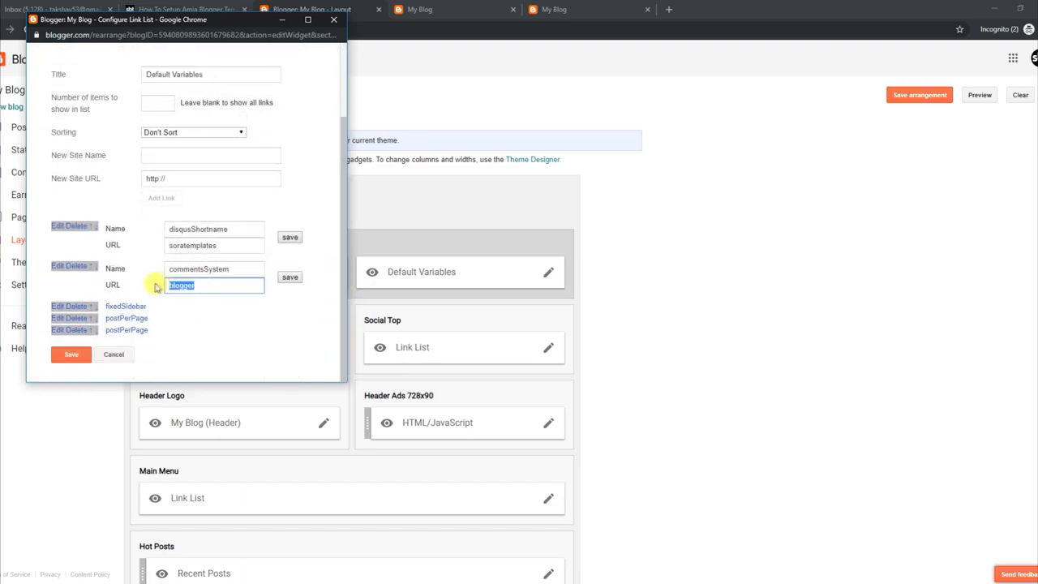
Expand the fixedSidebar and both postPerPage entries, save the Default Variables gadget, and reload the blog's home page.
{"action": "left_click", "coordinate": [61, 307]}
{"action": "scroll", "coordinate": [344, 296], "scroll_direction": "down", "scroll_amount": 3}
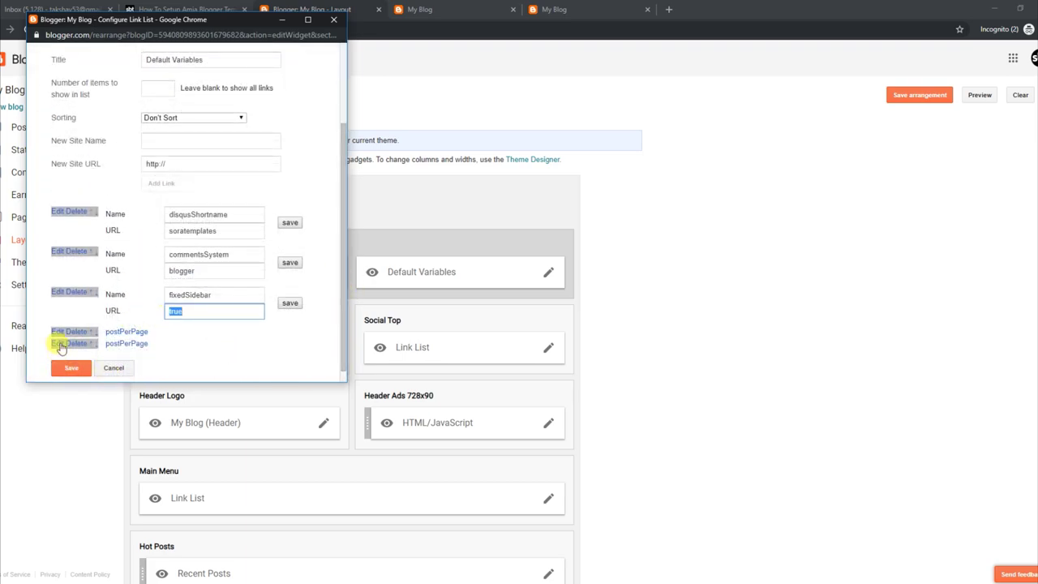
{"action": "left_click", "coordinate": [60, 343]}
{"action": "scroll", "coordinate": [343, 276], "scroll_direction": "down", "scroll_amount": 3}
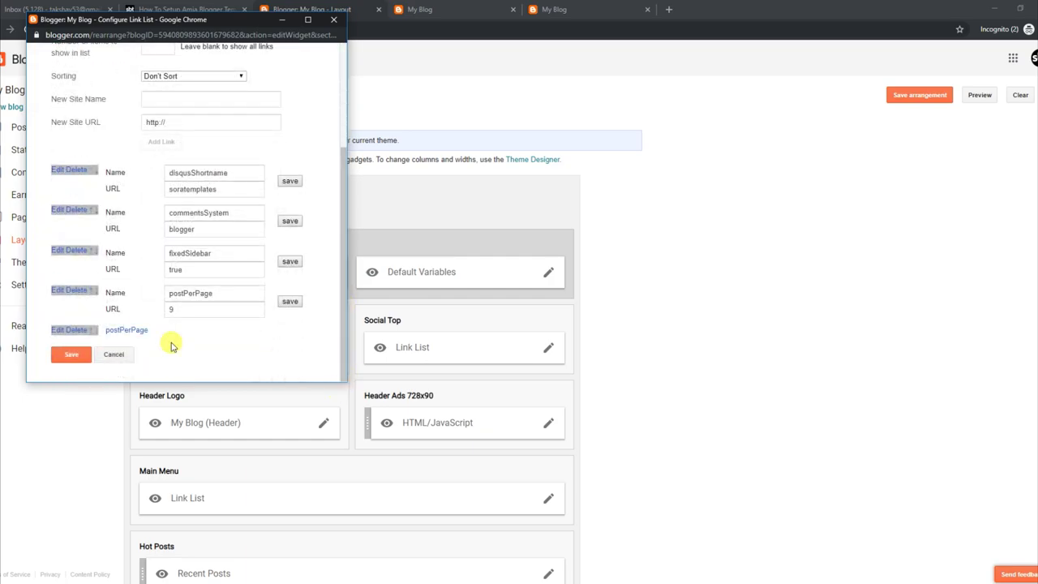
{"action": "left_click", "coordinate": [58, 329]}
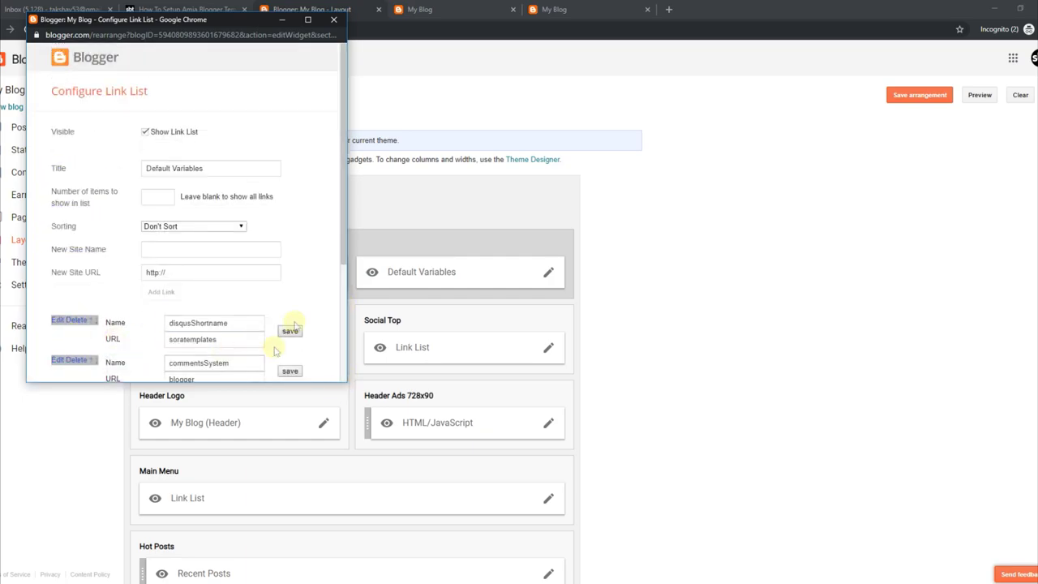
{"action": "scroll", "coordinate": [341, 276], "scroll_direction": "down", "scroll_amount": 3}
{"action": "left_click", "coordinate": [76, 354]}
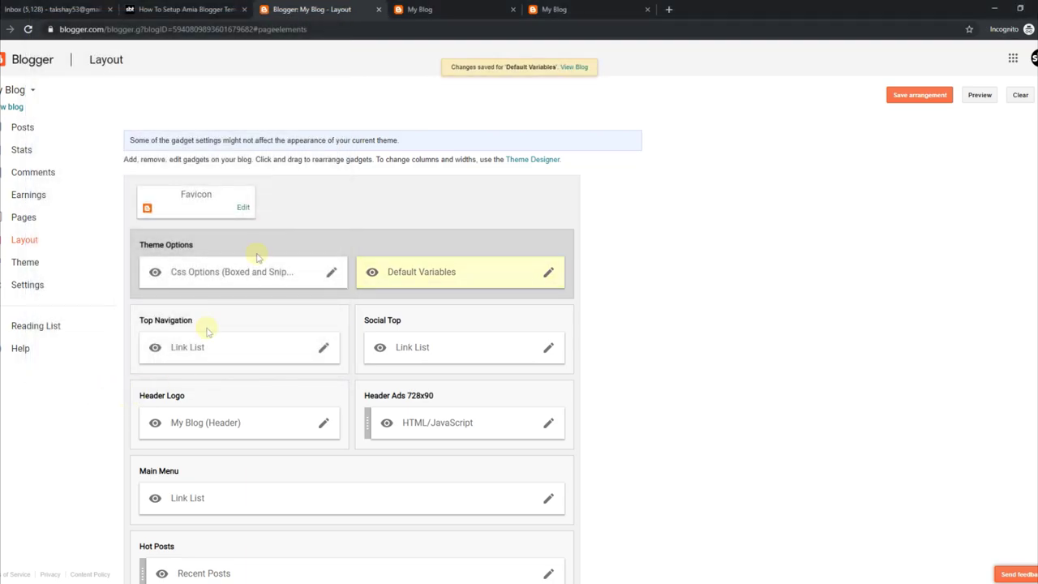
{"action": "left_click", "coordinate": [442, 10]}
{"action": "left_click", "coordinate": [26, 30]}
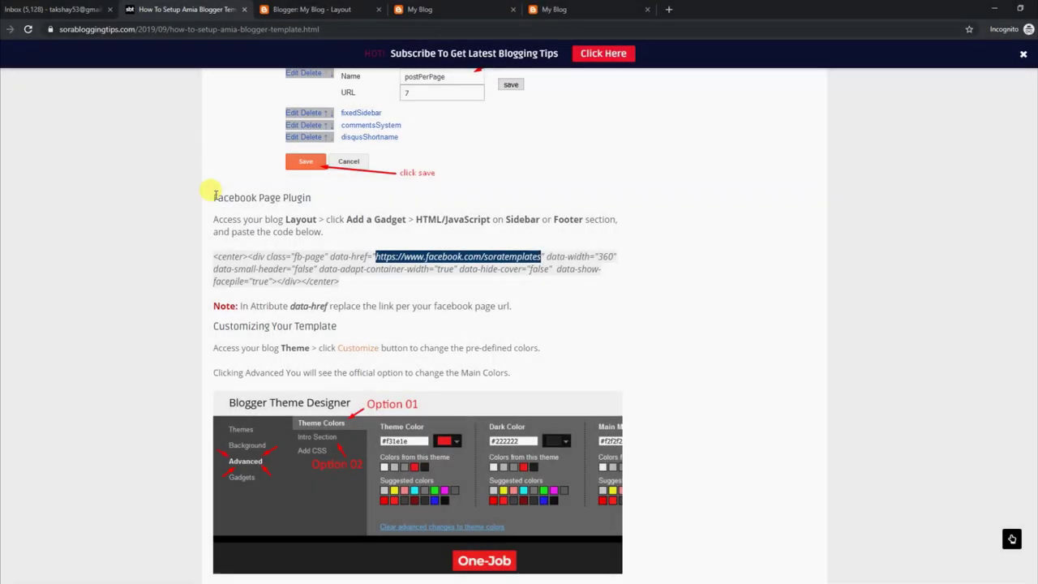
Read the guide's Facebook Page Plugin instructions and copy the complete fb-page embed code.
{"action": "left_click_drag", "start_coordinate": [209, 197], "coordinate": [301, 197]}
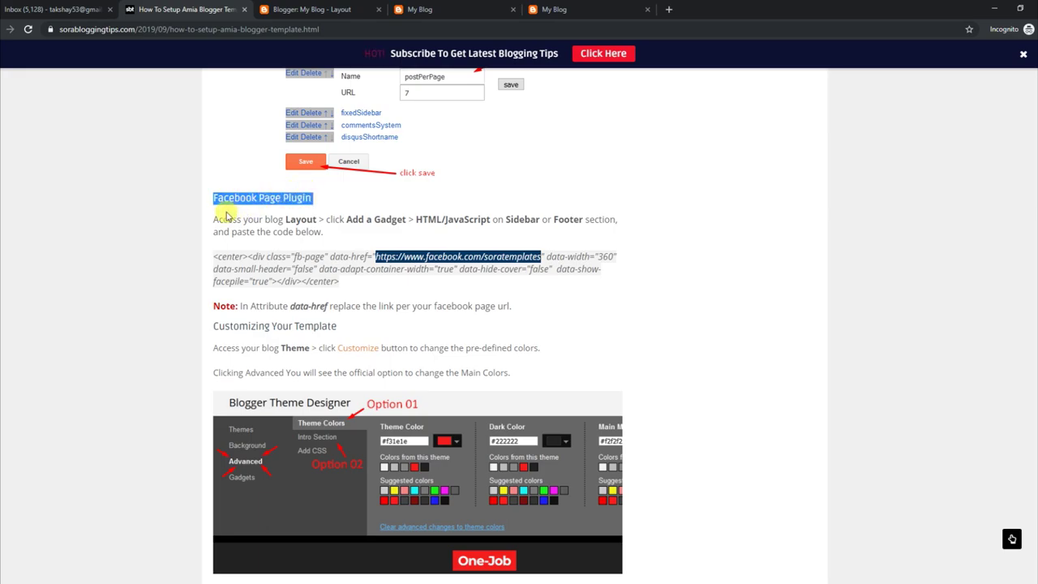
{"action": "left_click_drag", "start_coordinate": [216, 219], "coordinate": [326, 233]}
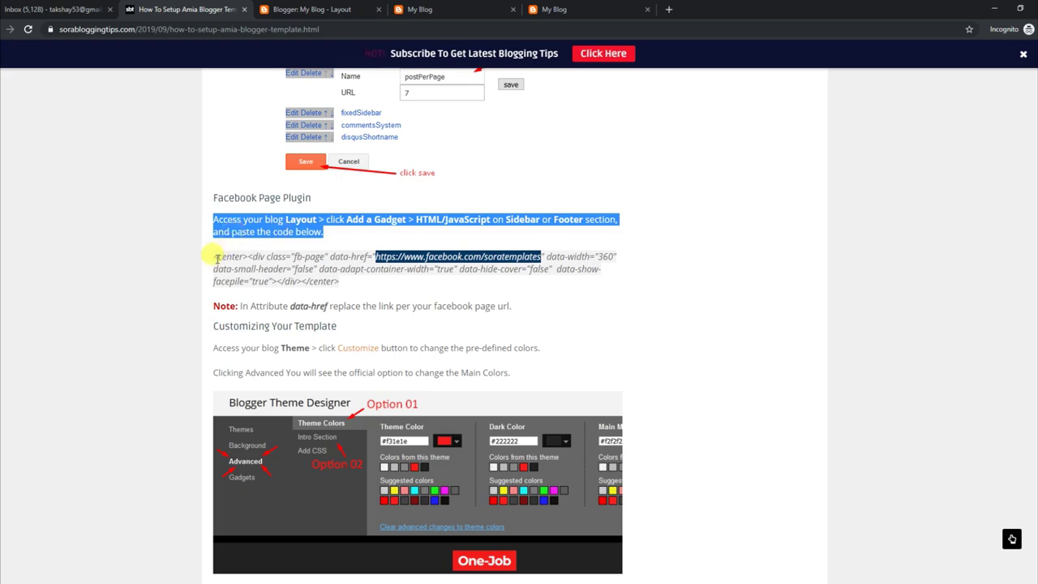
{"action": "left_click_drag", "start_coordinate": [215, 257], "coordinate": [341, 284]}
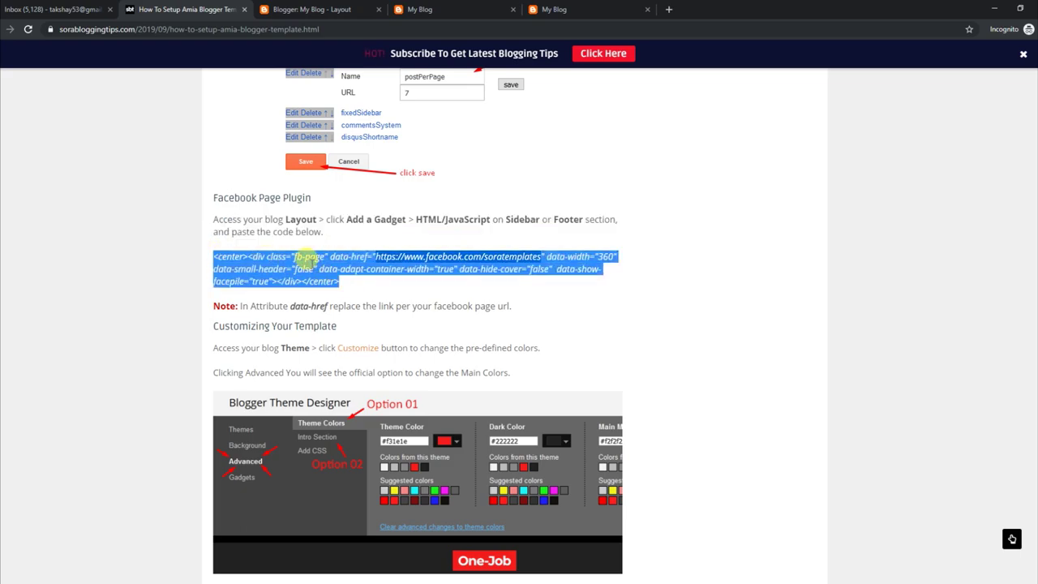
{"action": "right_click", "coordinate": [320, 267]}
{"action": "left_click", "coordinate": [328, 273]}
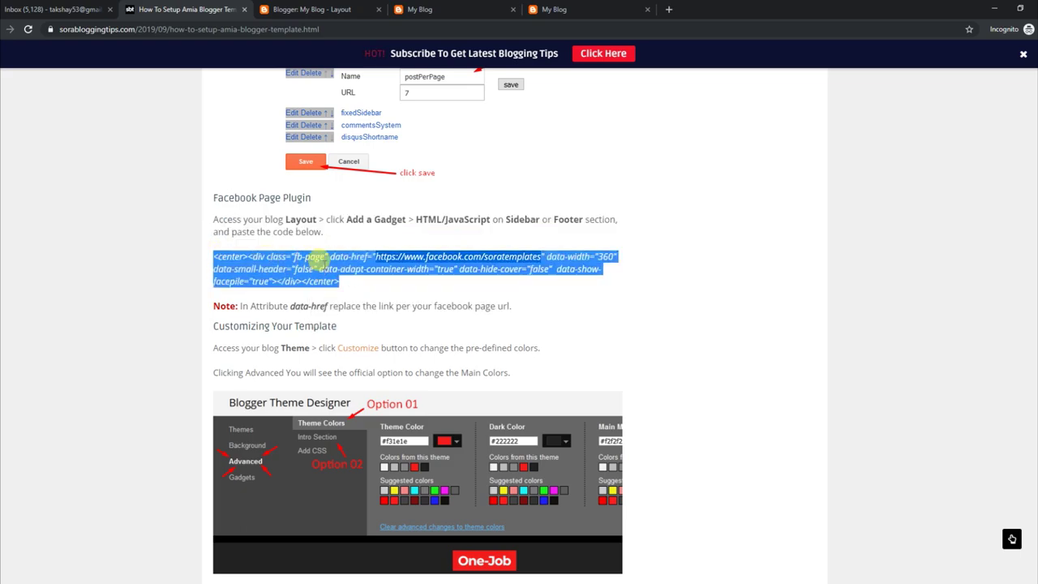
Open the Ray Ban Full Song Lyrics post, examine the Facebook widget in its sidebar, and return to the blog's Layout page.
{"action": "left_click", "coordinate": [434, 10]}
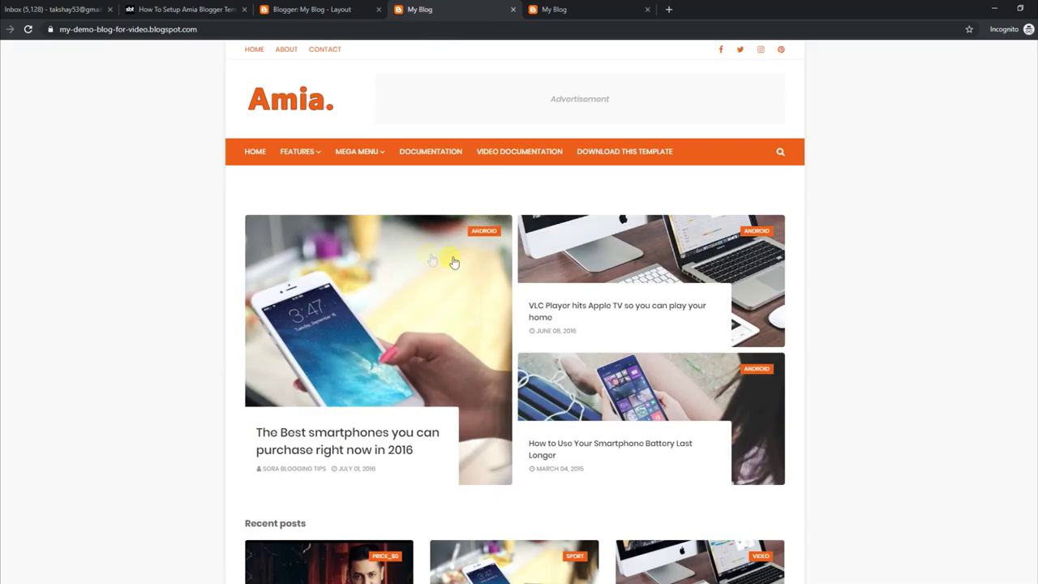
{"action": "scroll", "coordinate": [817, 297], "scroll_direction": "down", "scroll_amount": 5}
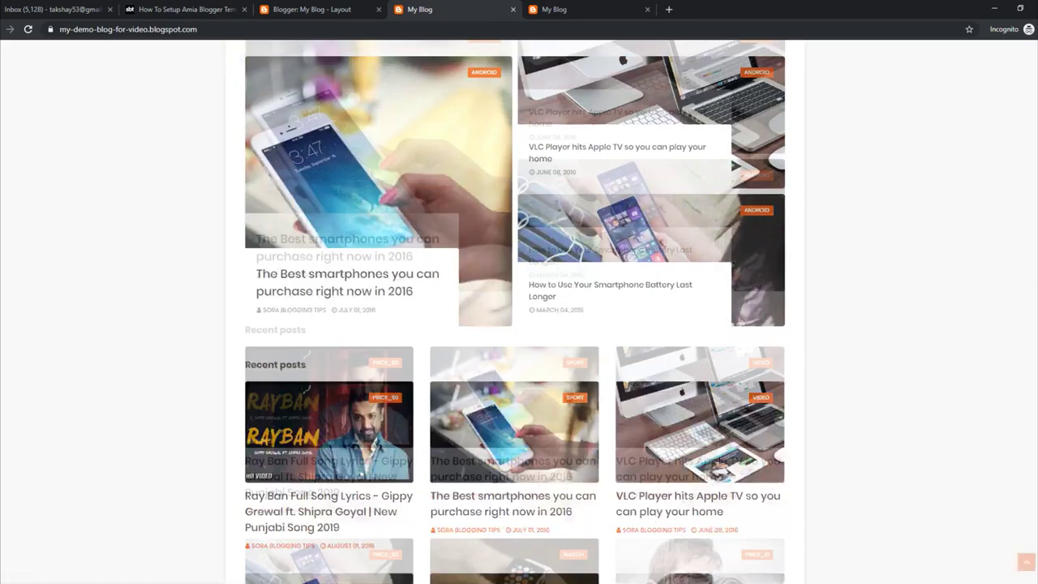
{"action": "left_click", "coordinate": [387, 389]}
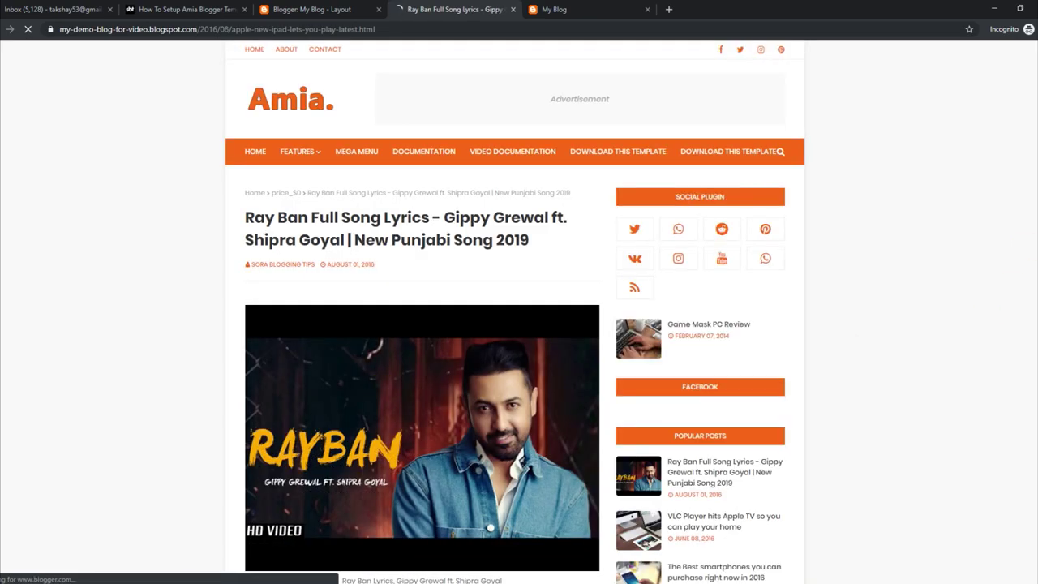
{"action": "scroll", "coordinate": [957, 192], "scroll_direction": "down", "scroll_amount": 6}
{"action": "scroll", "coordinate": [957, 192], "scroll_direction": "up", "scroll_amount": 4}
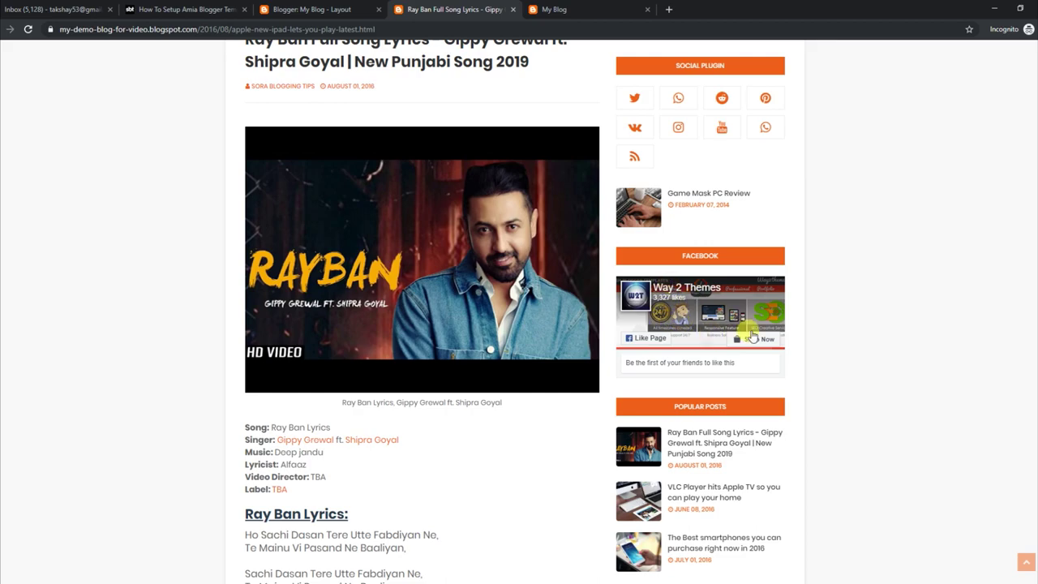
{"action": "left_click", "coordinate": [288, 8]}
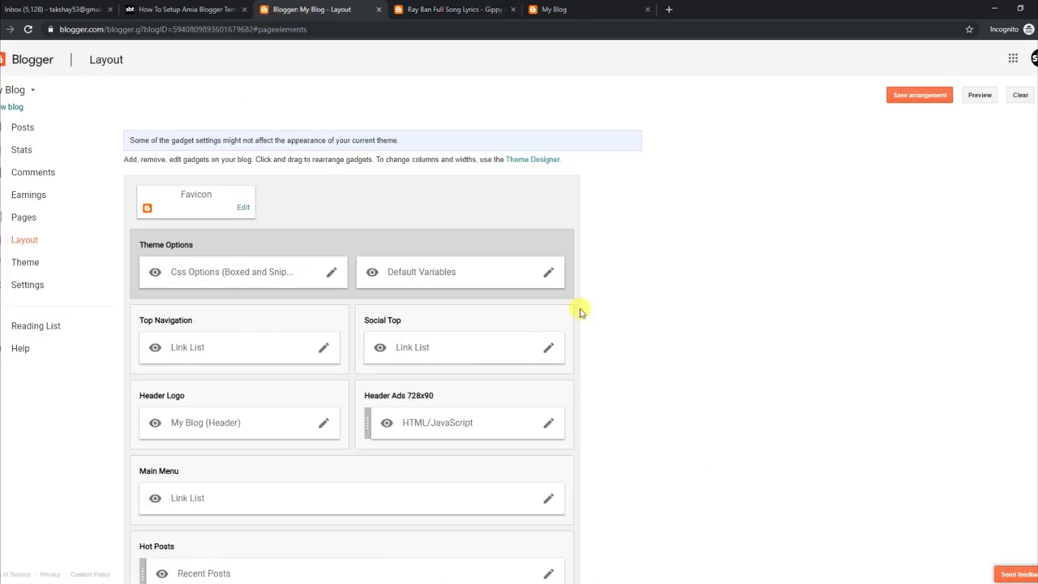
Open the Facebook gadget in Sidebar Right (B), highlight the page name in its data-href link, and save the gadget.
{"action": "scroll", "coordinate": [1026, 461], "scroll_direction": "down", "scroll_amount": 5}
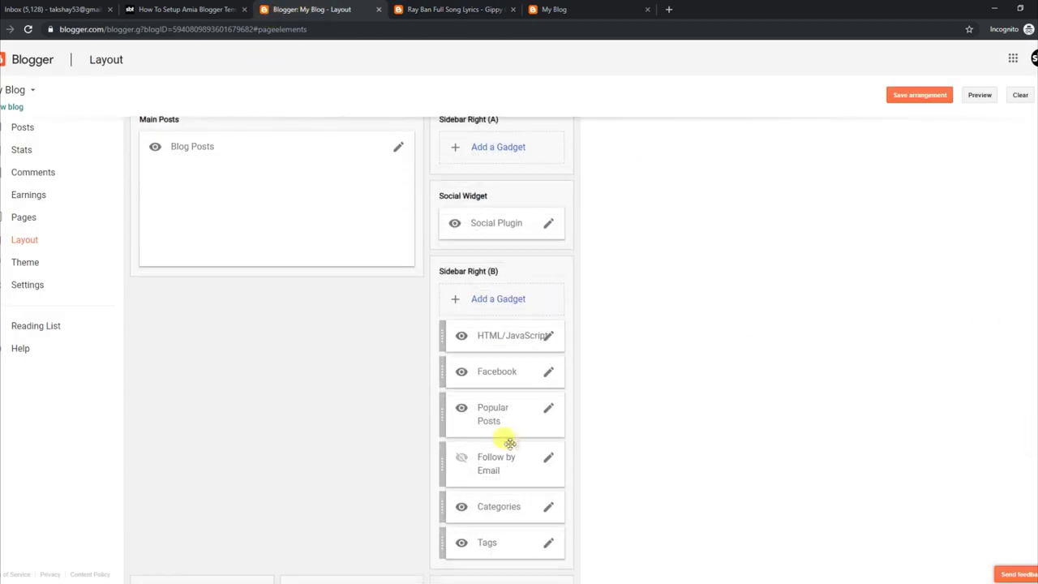
{"action": "left_click", "coordinate": [548, 375]}
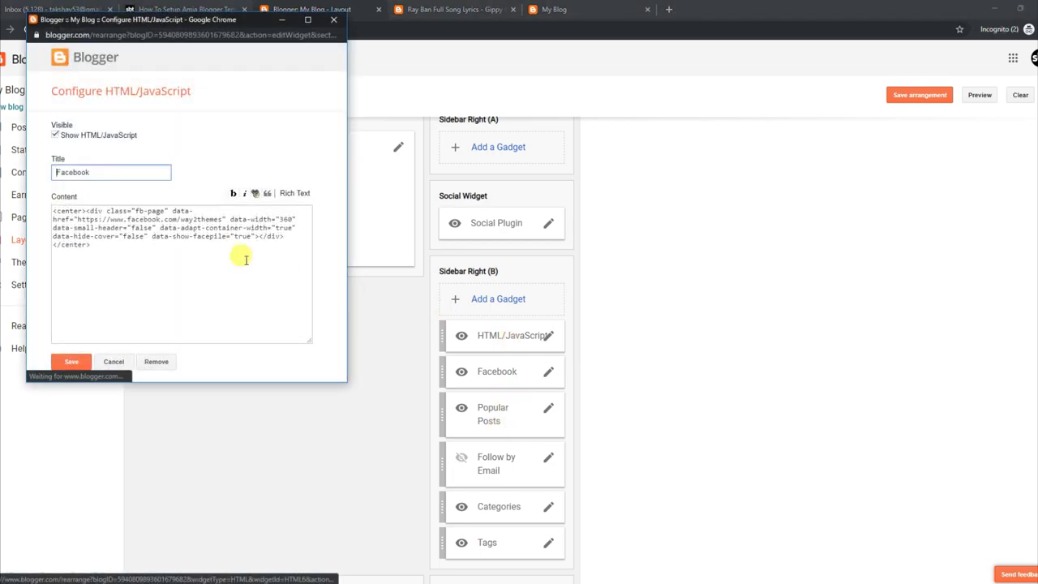
{"action": "left_click", "coordinate": [182, 220]}
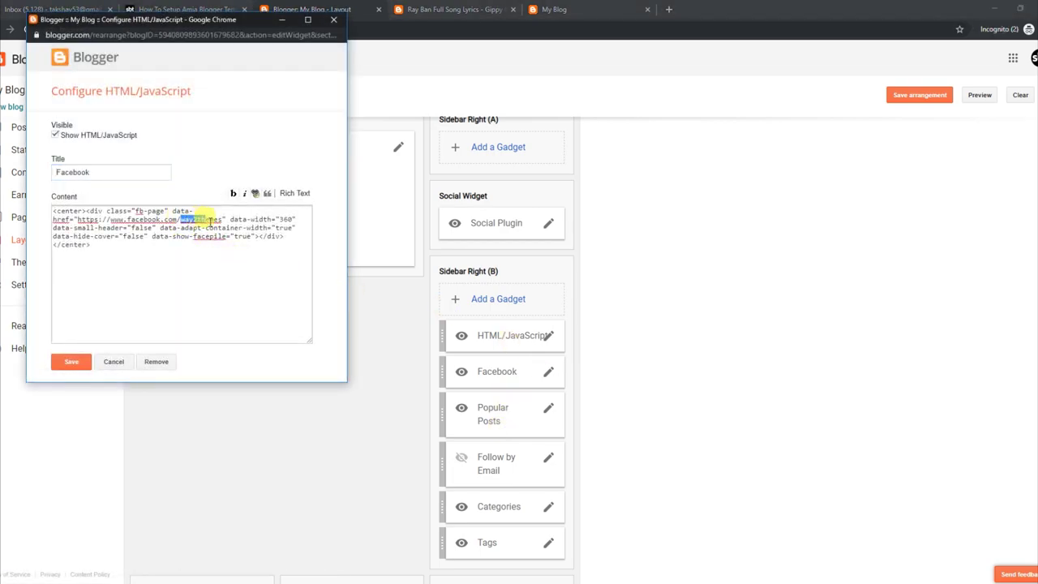
{"action": "left_click", "coordinate": [71, 362]}
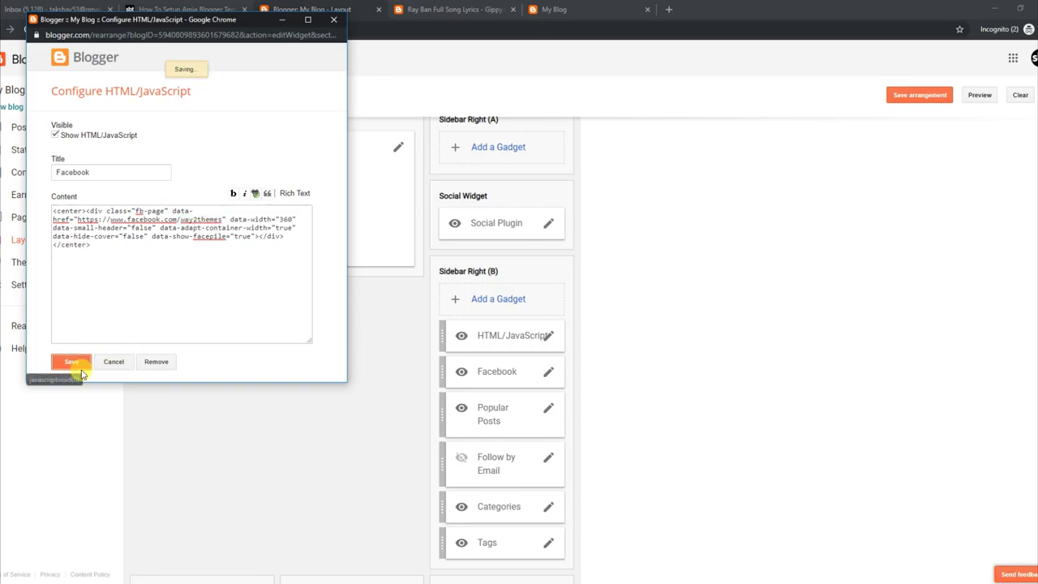
Read the guide's Customizing Your Template section on the Theme Customize option and the Advanced main color settings.
{"action": "left_click", "coordinate": [427, 9]}
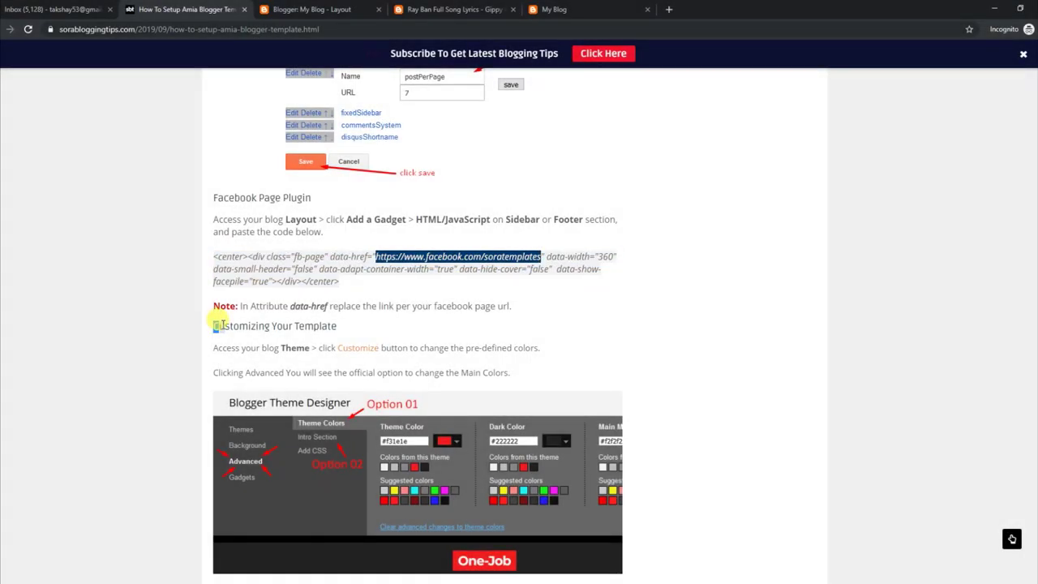
{"action": "left_click_drag", "start_coordinate": [232, 327], "coordinate": [323, 329]}
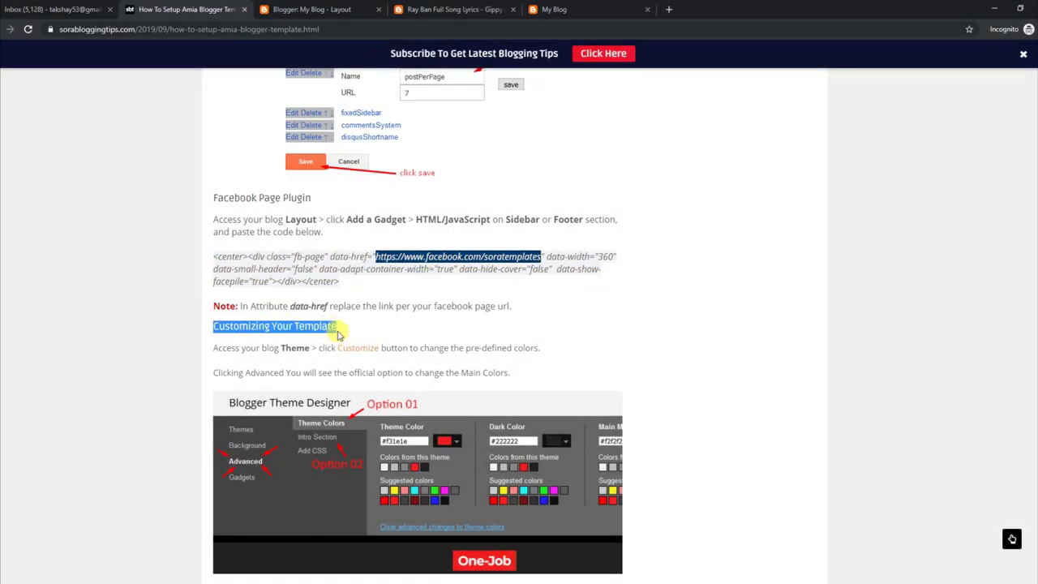
{"action": "left_click_drag", "start_coordinate": [215, 348], "coordinate": [491, 350]}
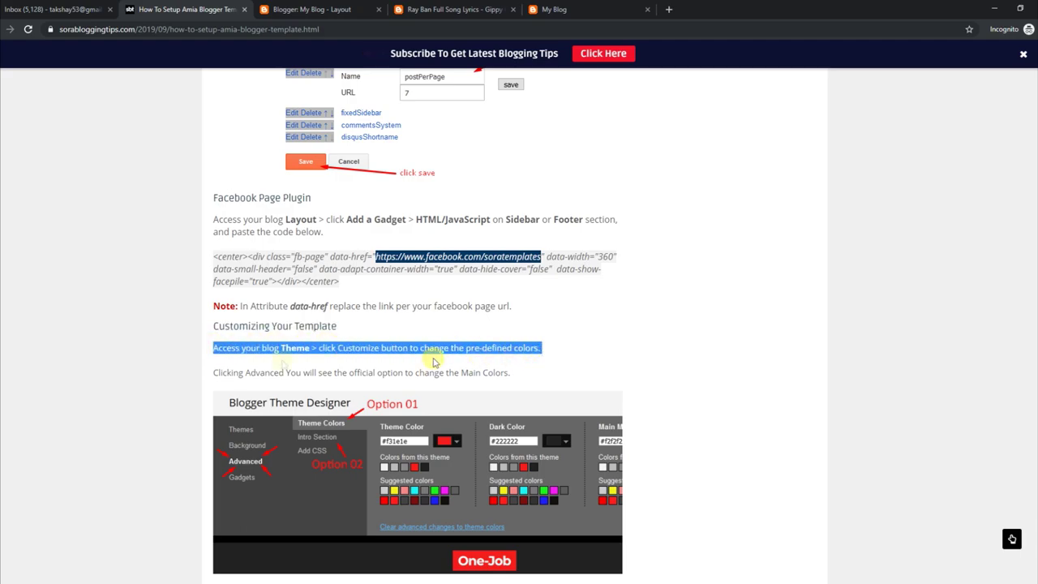
{"action": "left_click_drag", "start_coordinate": [216, 373], "coordinate": [509, 380]}
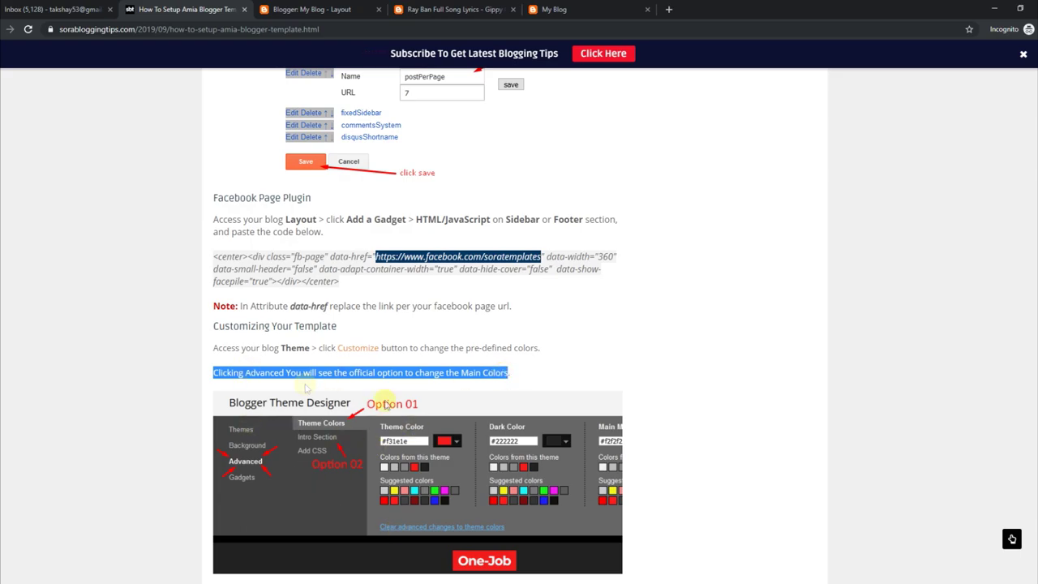
Return to the Blogger dashboard and open the live theme's customization in the Theme Designer.
{"action": "left_click", "coordinate": [318, 9]}
{"action": "scroll", "coordinate": [1018, 298], "scroll_direction": "up", "scroll_amount": 5}
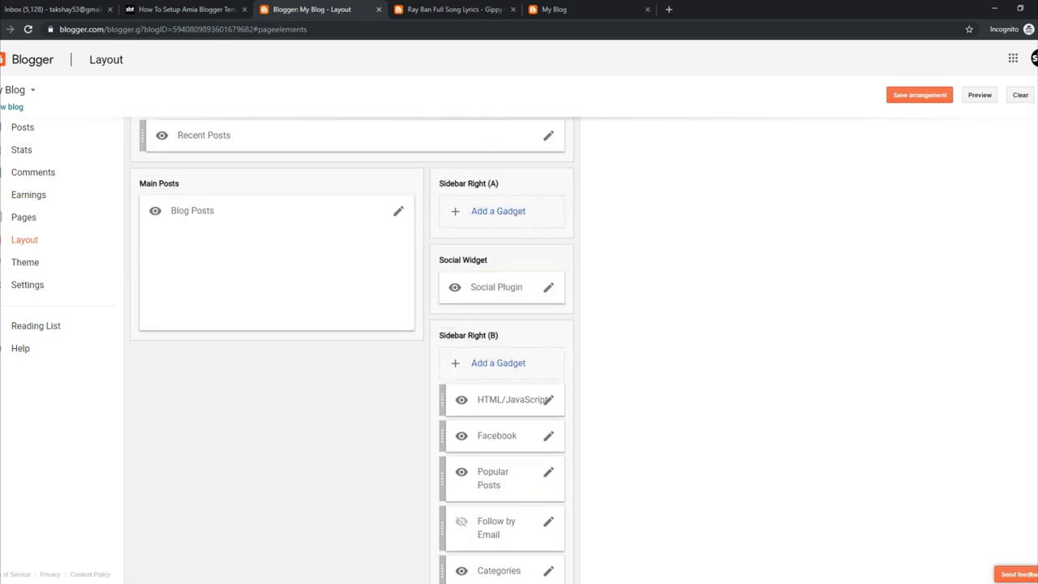
{"action": "left_click", "coordinate": [45, 270]}
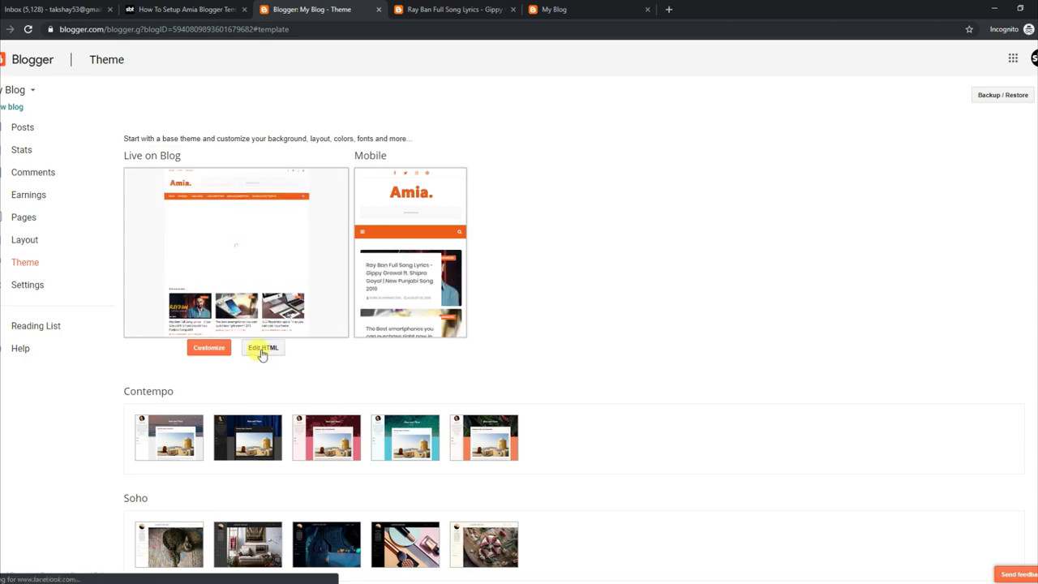
{"action": "left_click", "coordinate": [206, 350]}
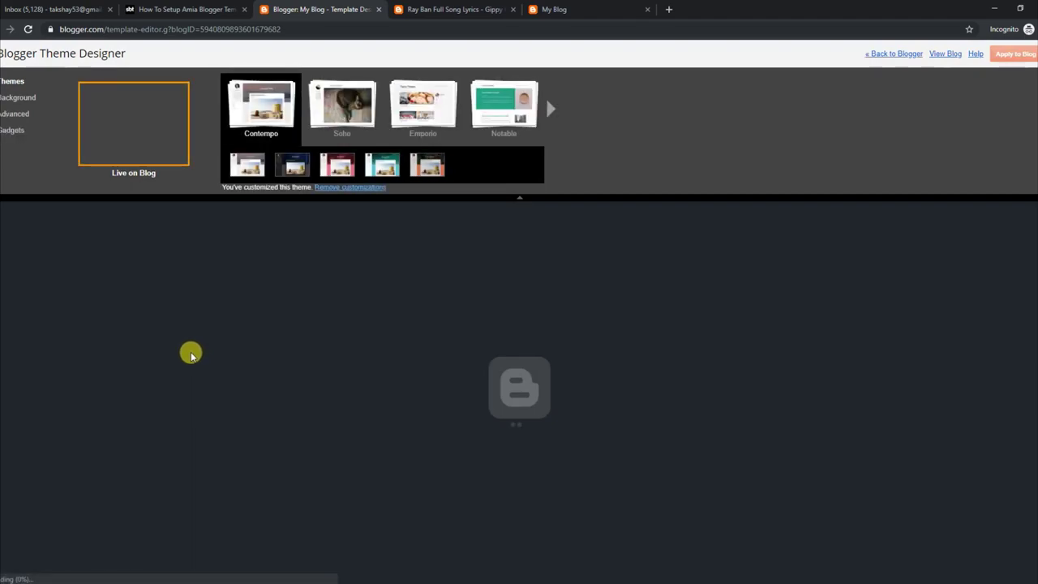
Try the light blue, blue and purple suggested themes in the Background settings, and set the main color theme to red.
{"action": "left_click", "coordinate": [17, 98]}
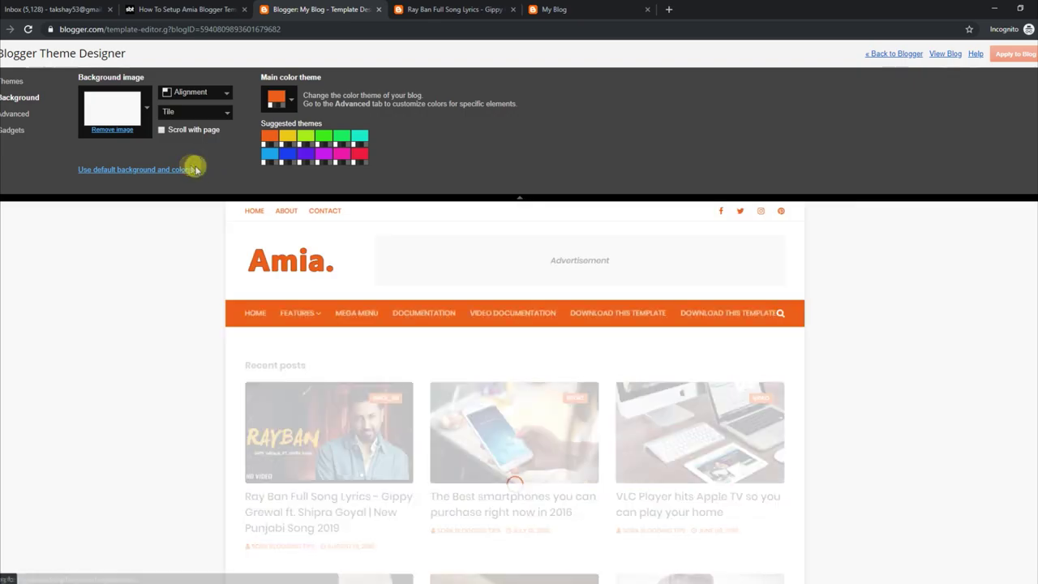
{"action": "left_click", "coordinate": [273, 151]}
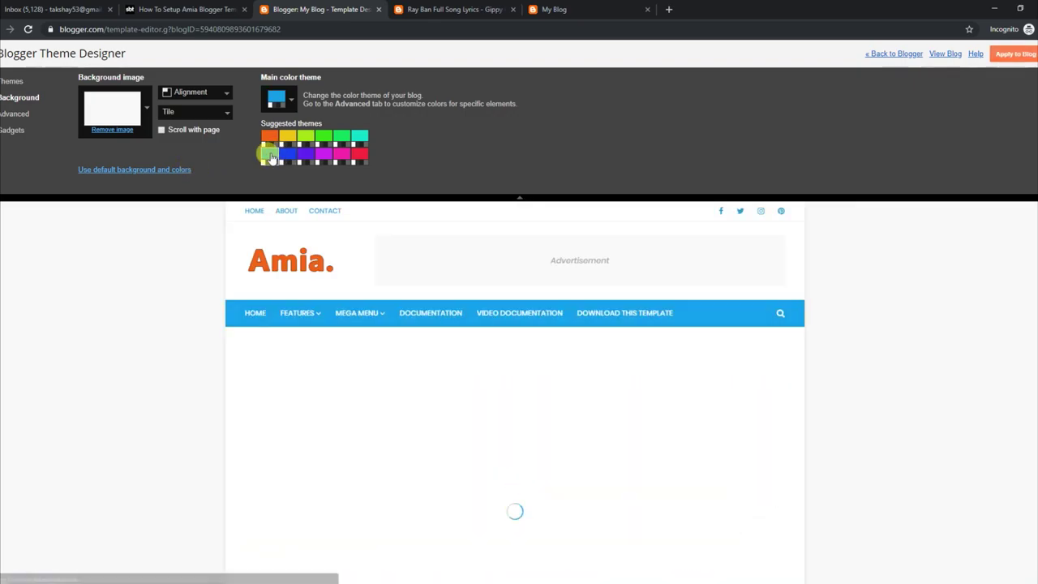
{"action": "left_click", "coordinate": [290, 156]}
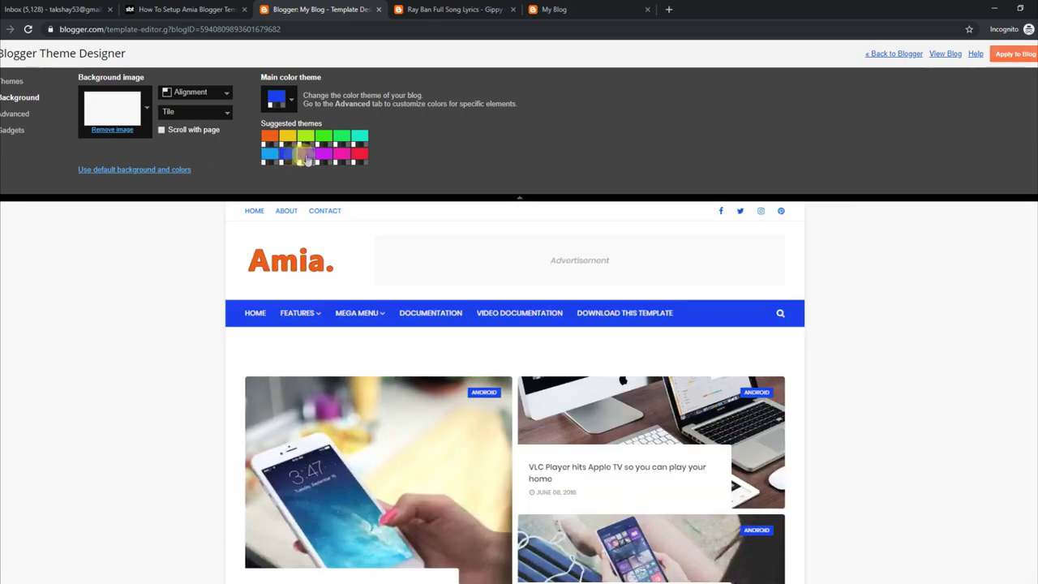
{"action": "left_click", "coordinate": [330, 157]}
{"action": "left_click", "coordinate": [361, 156]}
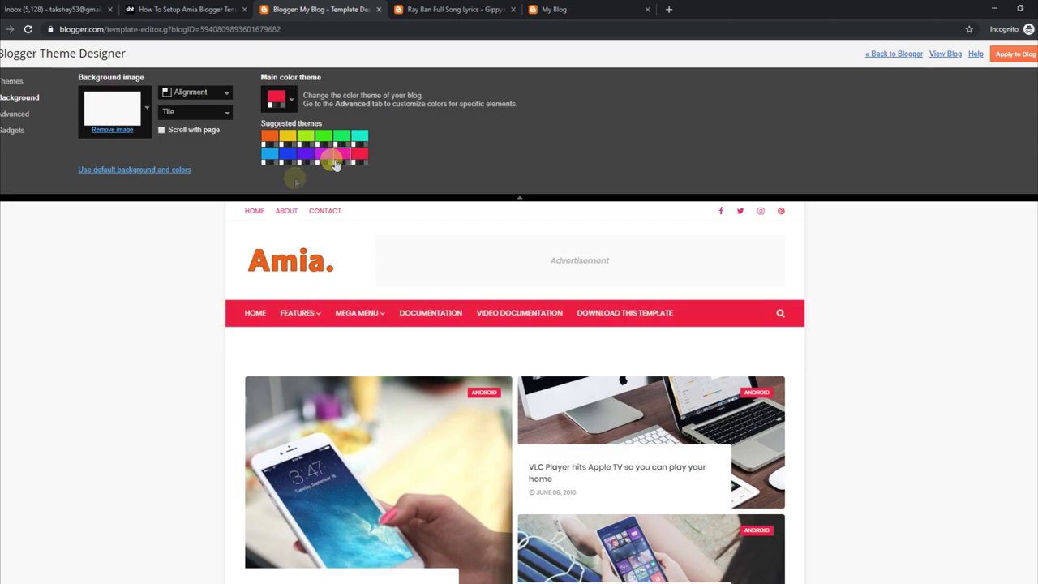
Collapse the Theme Designer controls and examine the recolored blog preview from its header down to the footer.
{"action": "left_click", "coordinate": [519, 199]}
{"action": "scroll", "coordinate": [1031, 209], "scroll_direction": "down", "scroll_amount": 1}
{"action": "scroll", "coordinate": [1034, 144], "scroll_direction": "down", "scroll_amount": 10}
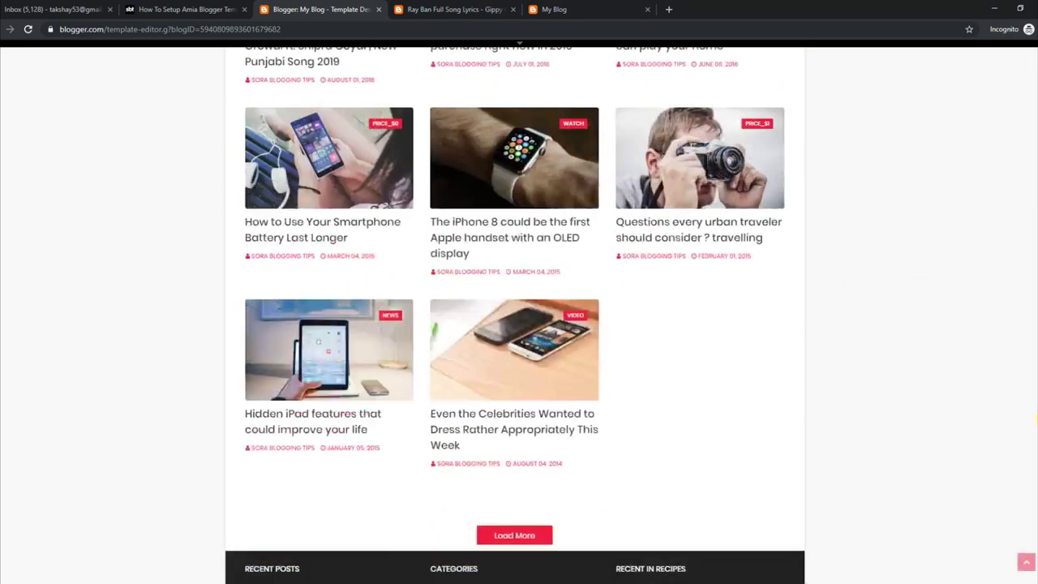
{"action": "scroll", "coordinate": [1035, 144], "scroll_direction": "up", "scroll_amount": 10}
{"action": "scroll", "coordinate": [1034, 143], "scroll_direction": "up", "scroll_amount": 1}
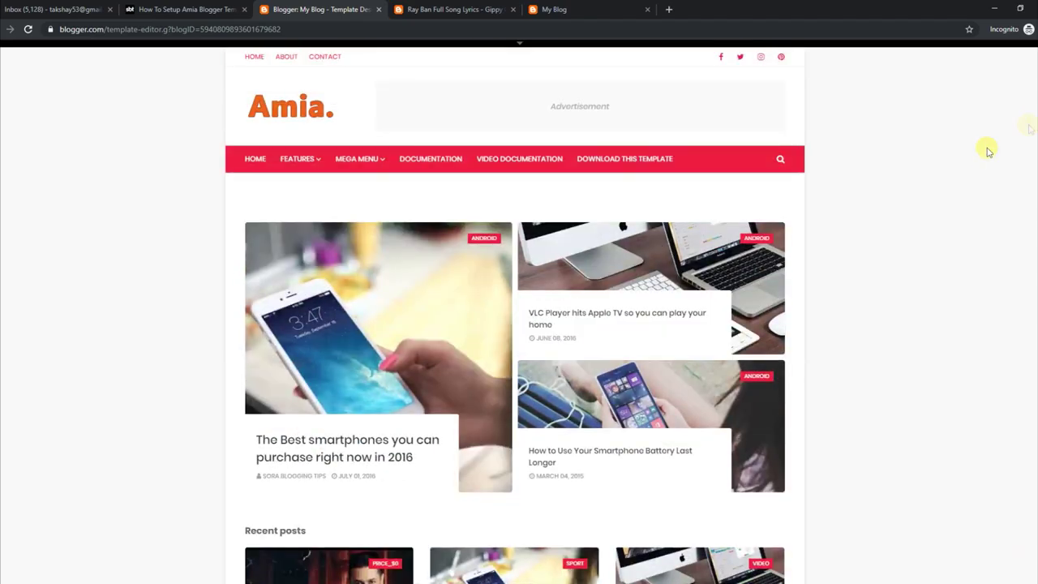